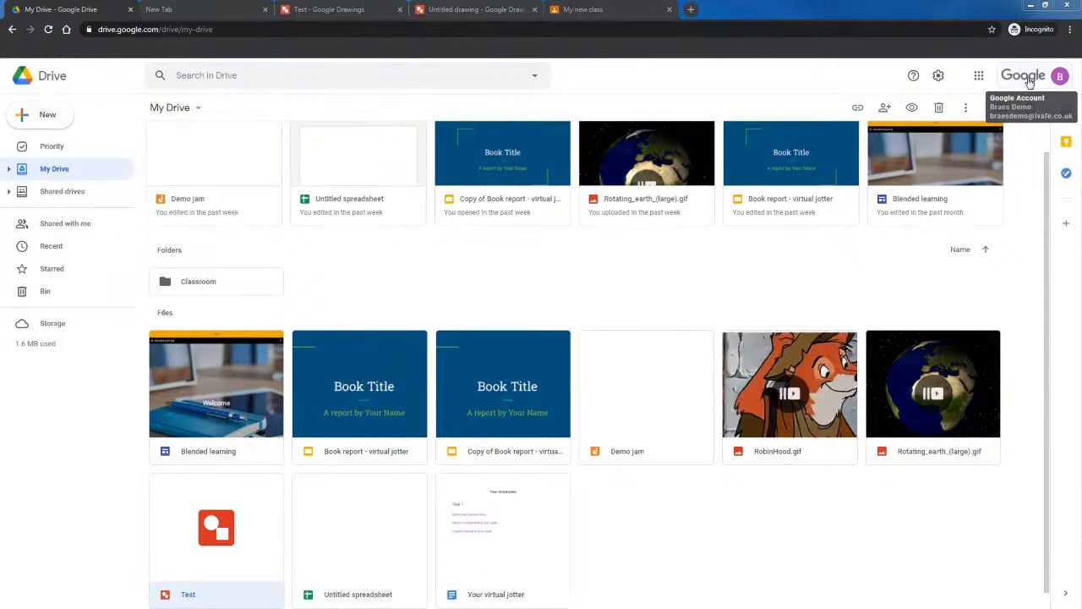
- Create a new blank drawing from drawings.google.com in the empty browser tab
left_click(44, 115)
mouse_move(117, 269)
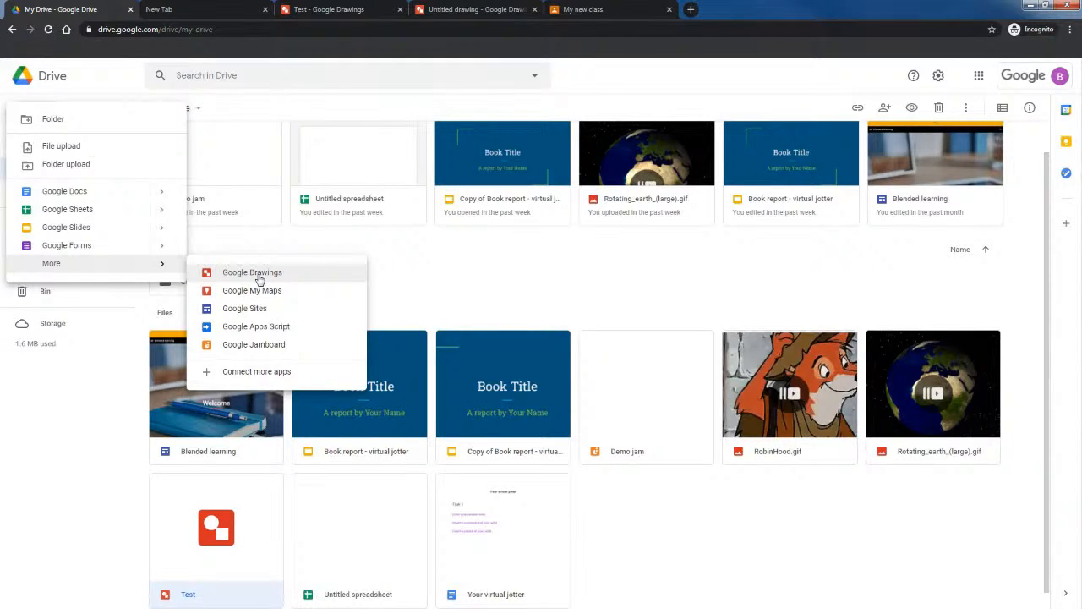
left_click(197, 15)
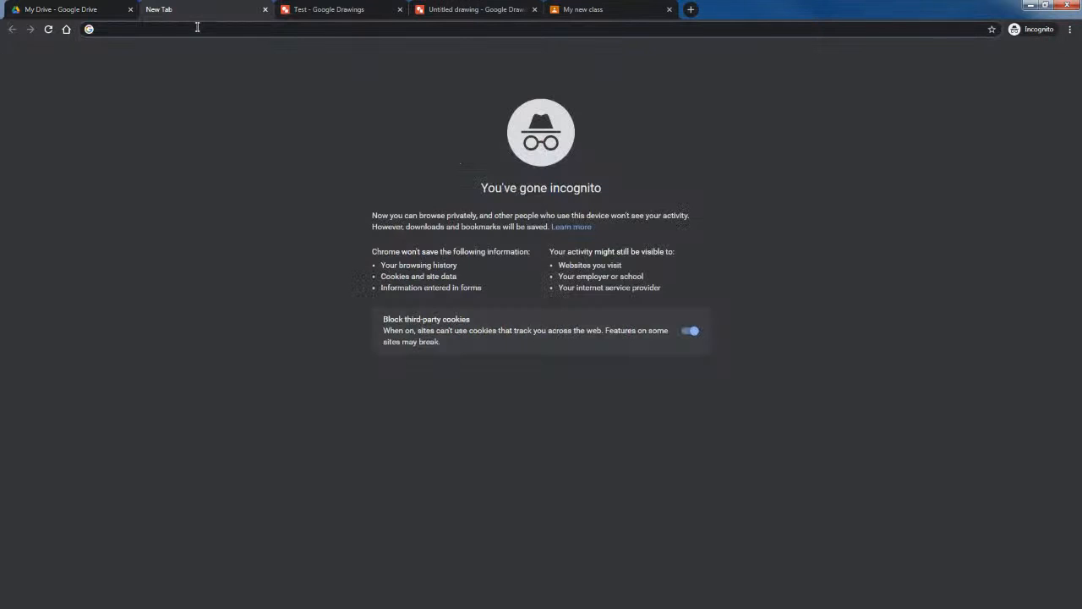
left_click(197, 27)
type("drawing")
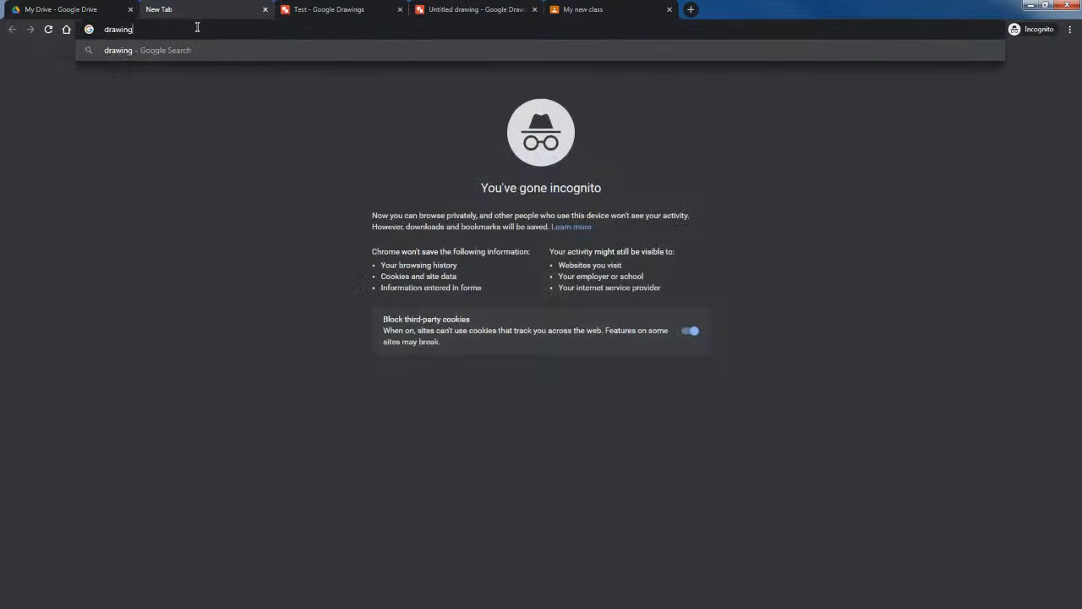
type("s.google.com")
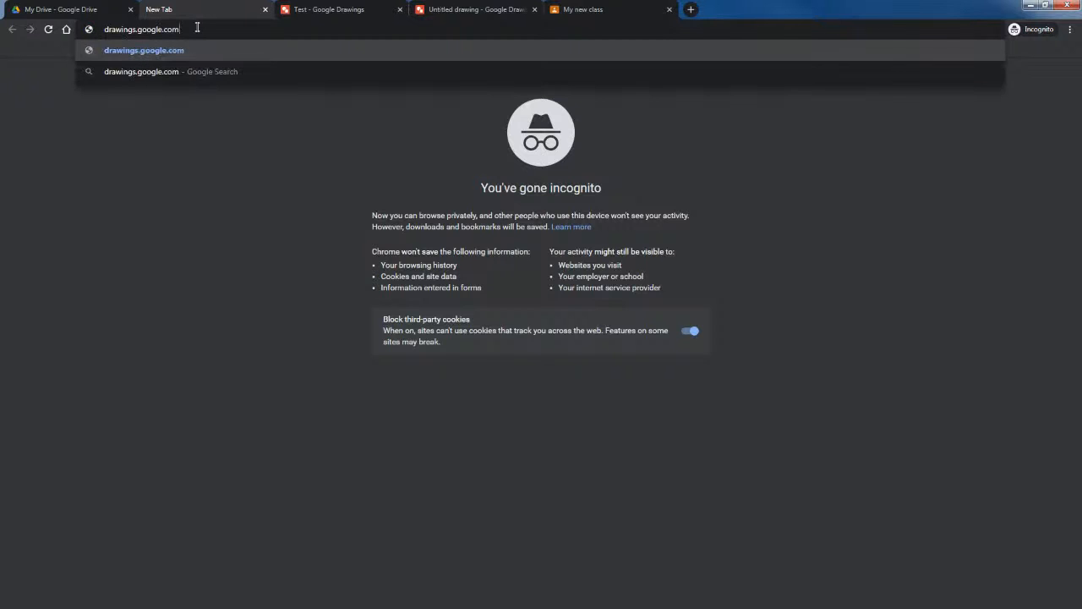
key("Return")
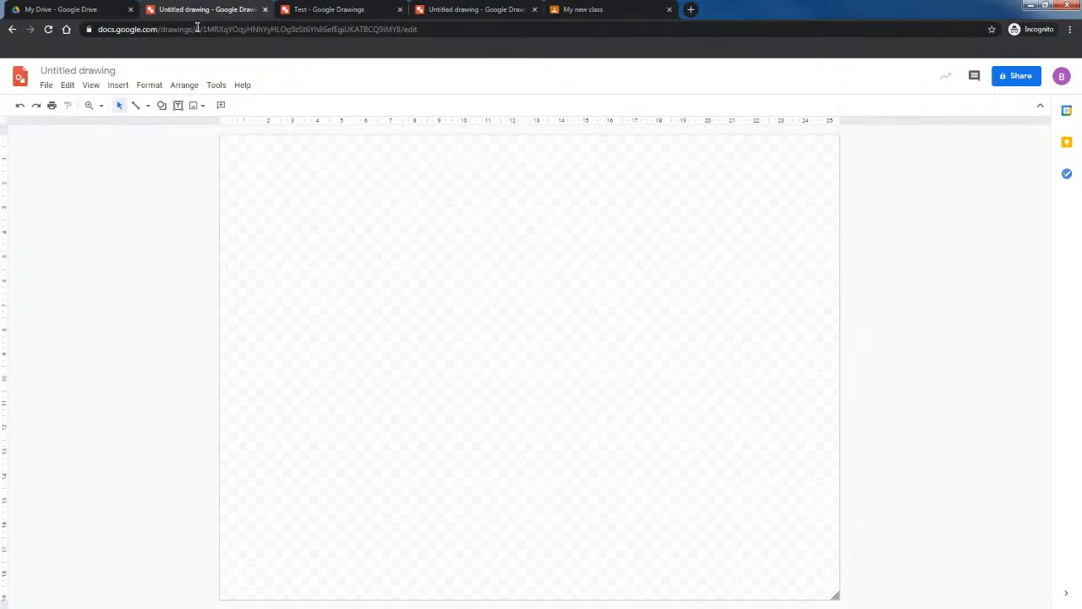
- Start sharing the drawing, name it "Demo", and dismiss the sharing restrictions tip
left_click(1017, 82)
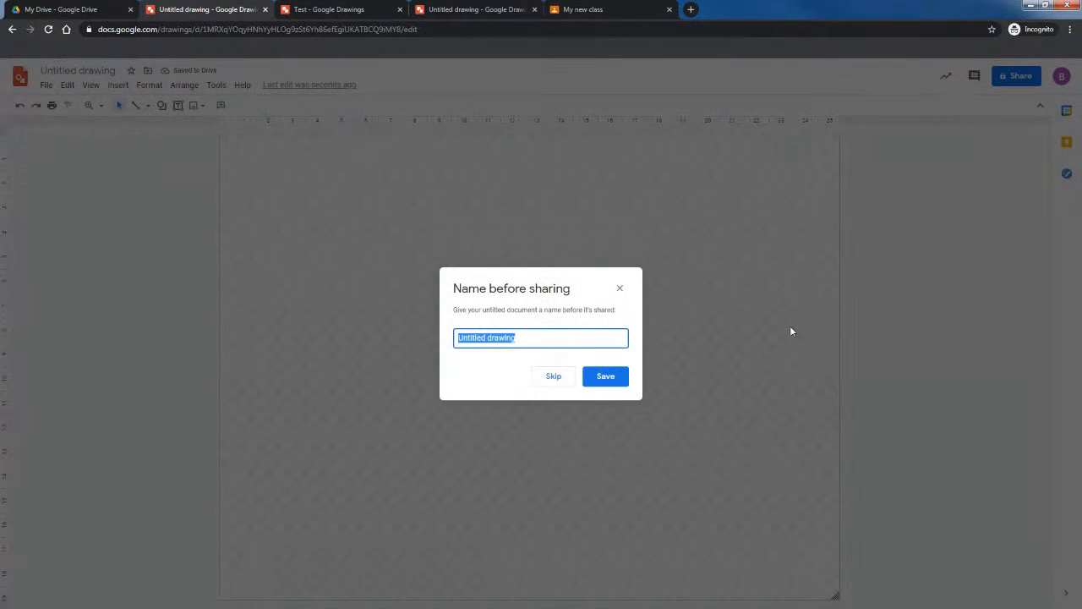
type("Demo")
left_click(607, 379)
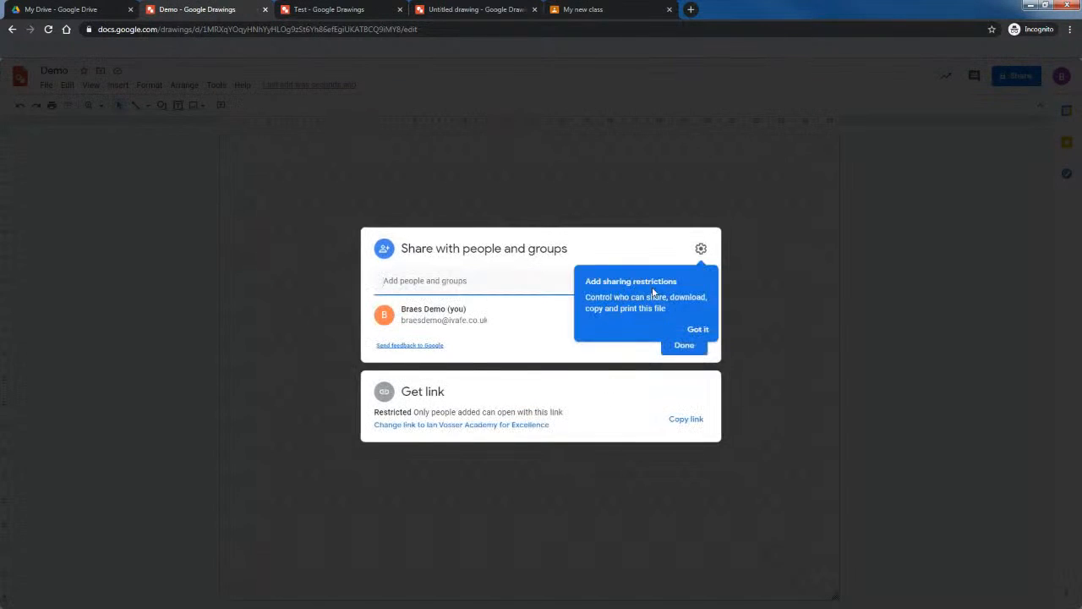
left_click(698, 329)
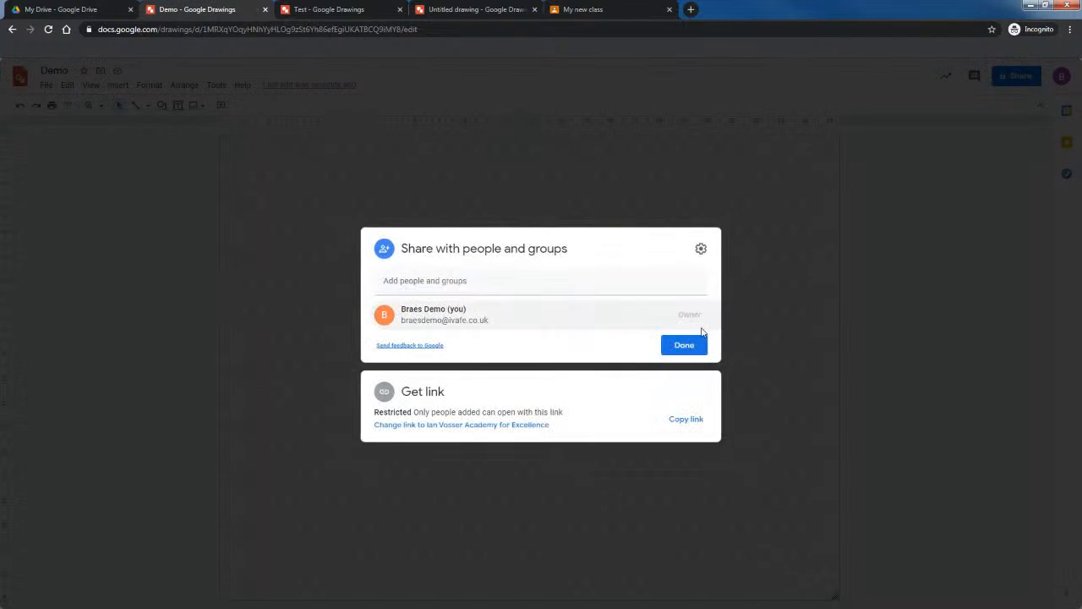
- Try adding the suggested learner's account as a recipient, check the available access roles, and cancel the invitation
left_click(408, 279)
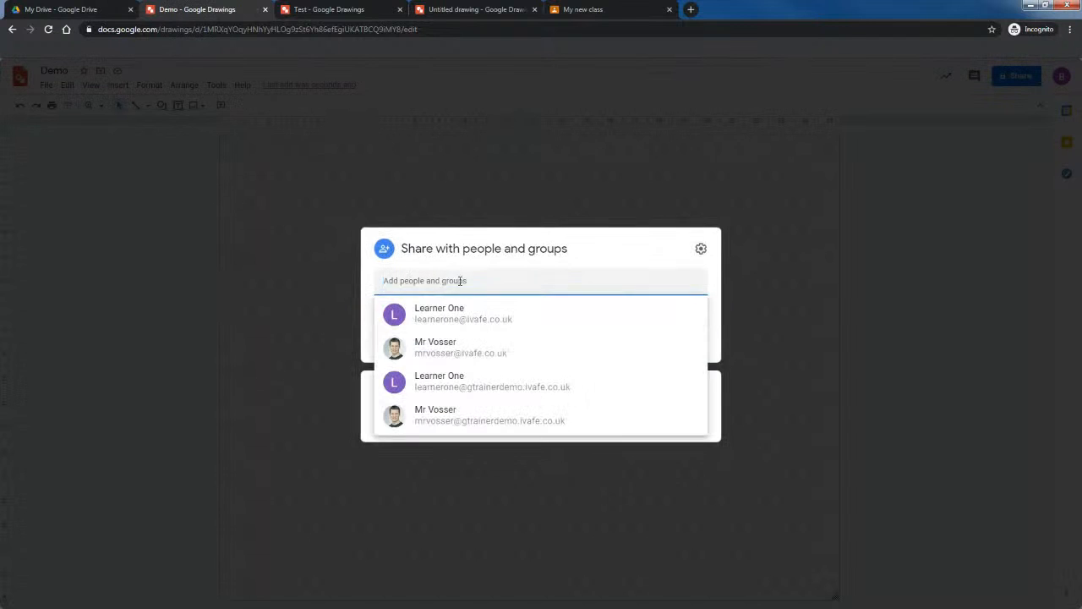
left_click(434, 320)
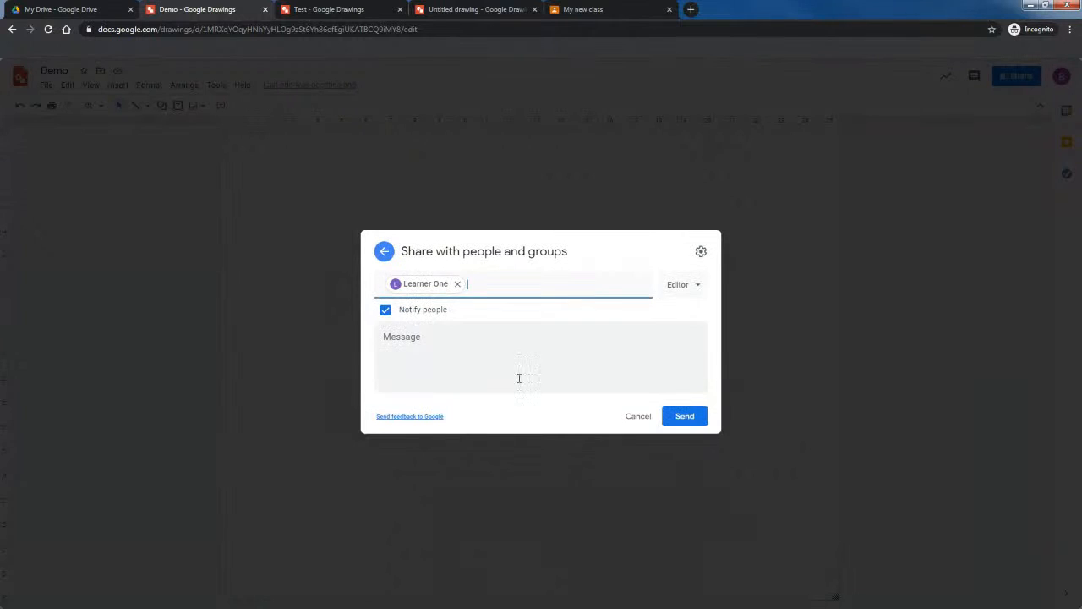
left_click(690, 291)
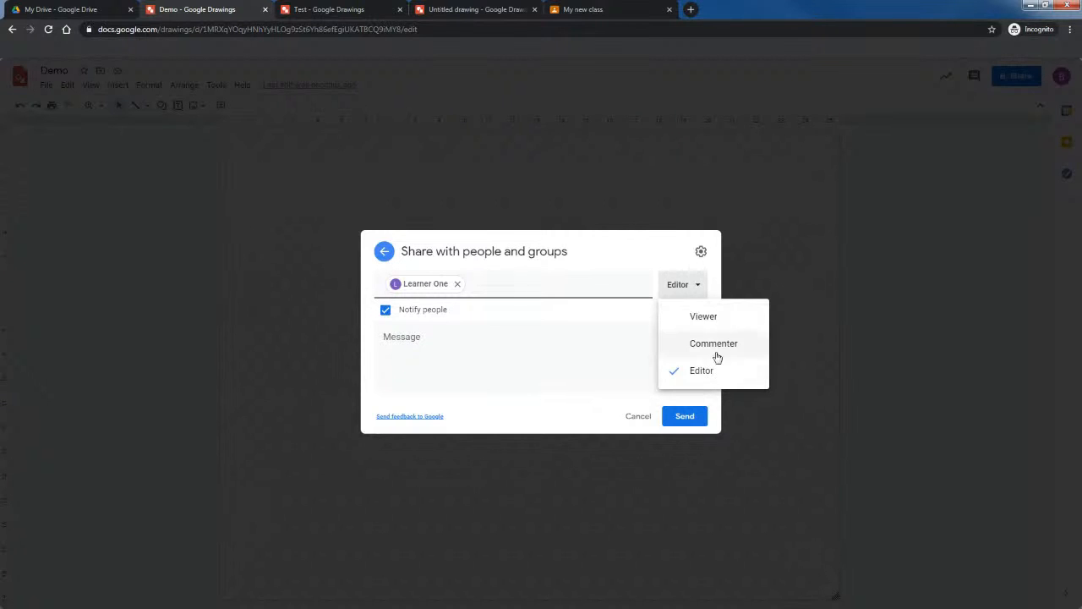
left_click(640, 418)
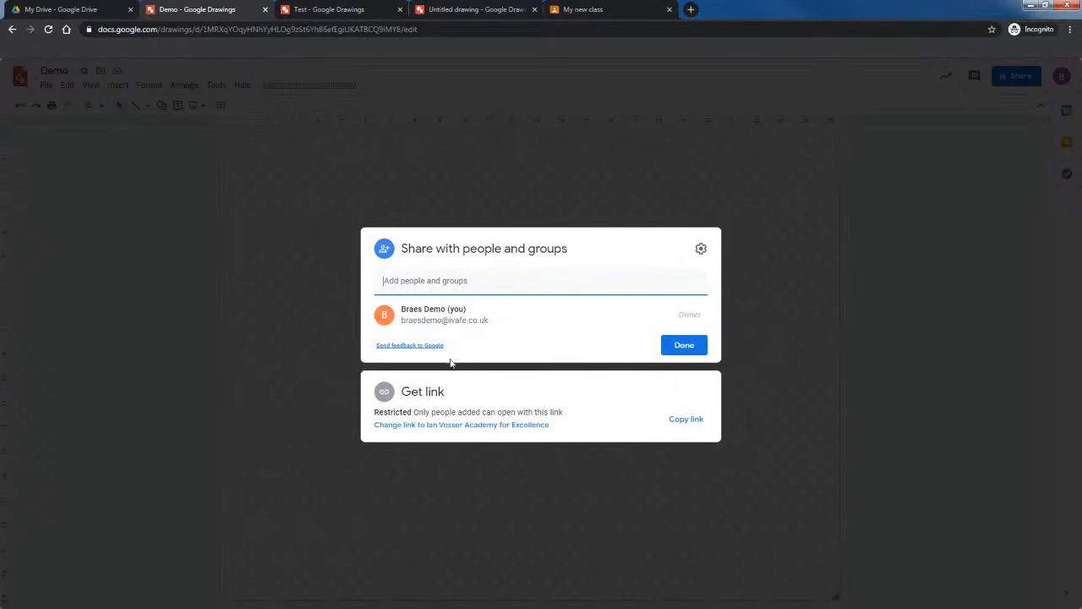
- Try the link access options in turn: the academy's group, Restricted, and Anyone with the link
left_click(437, 427)
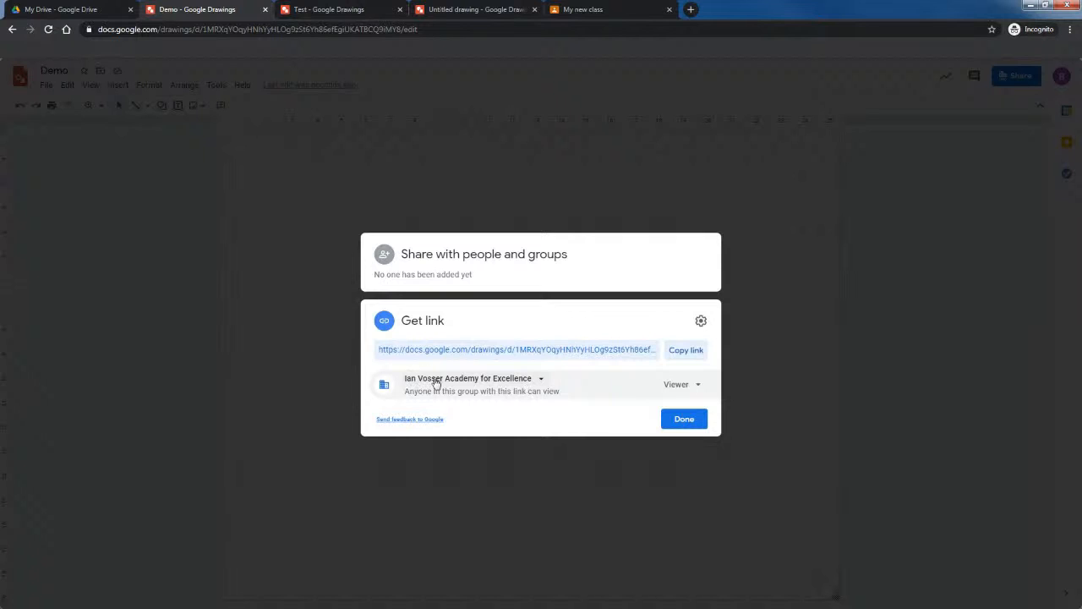
left_click(535, 386)
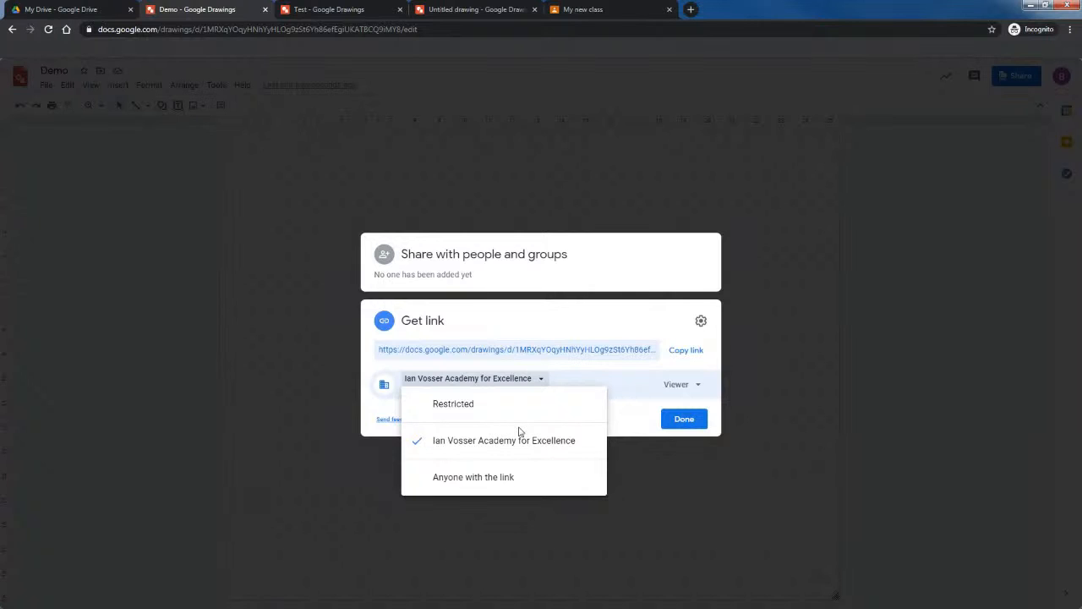
left_click(482, 407)
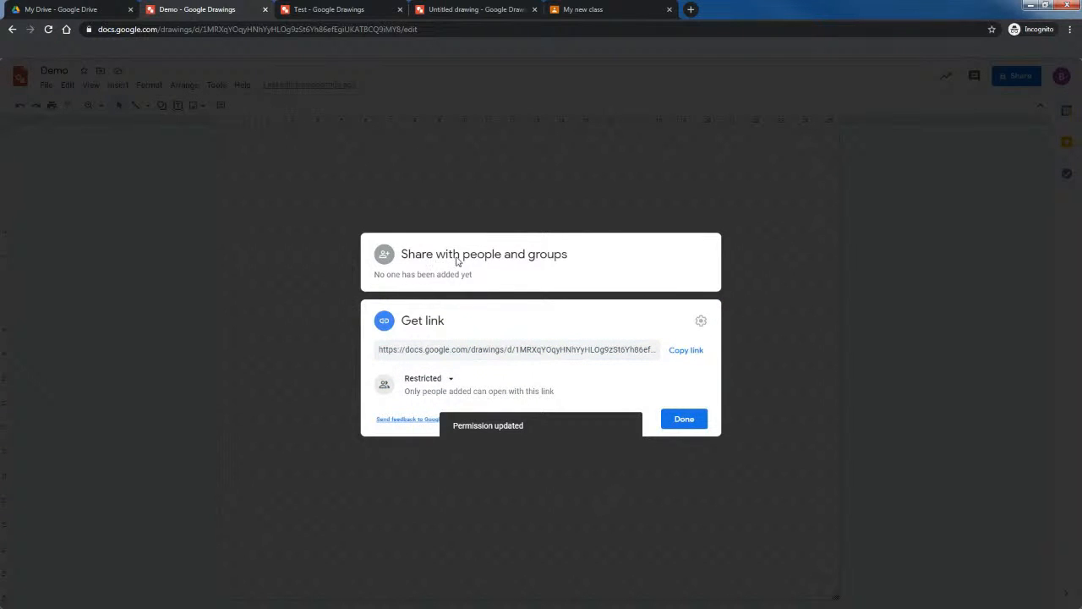
left_click(431, 378)
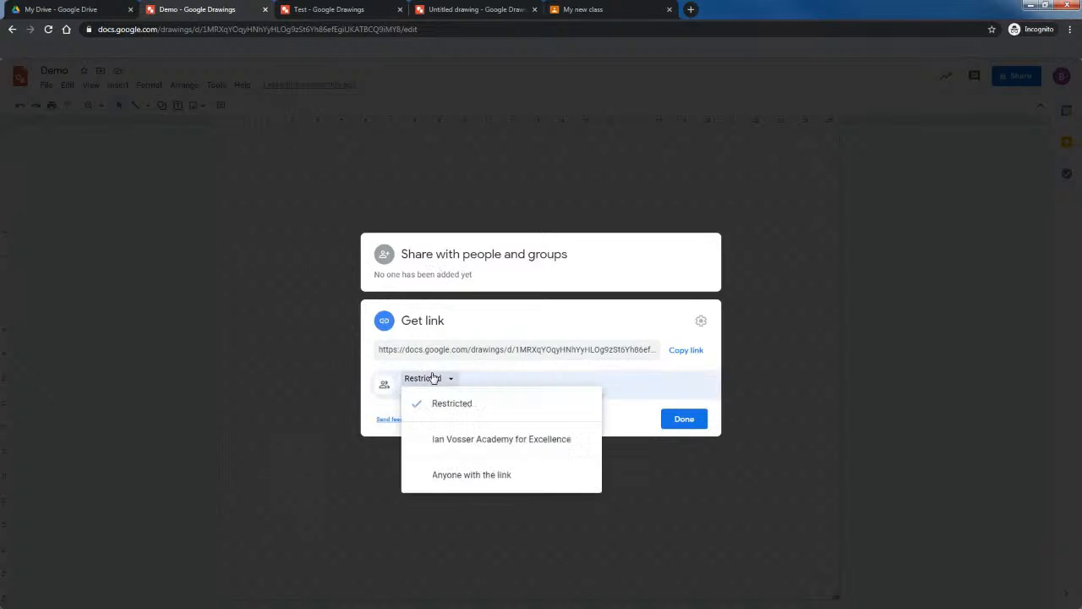
left_click(471, 480)
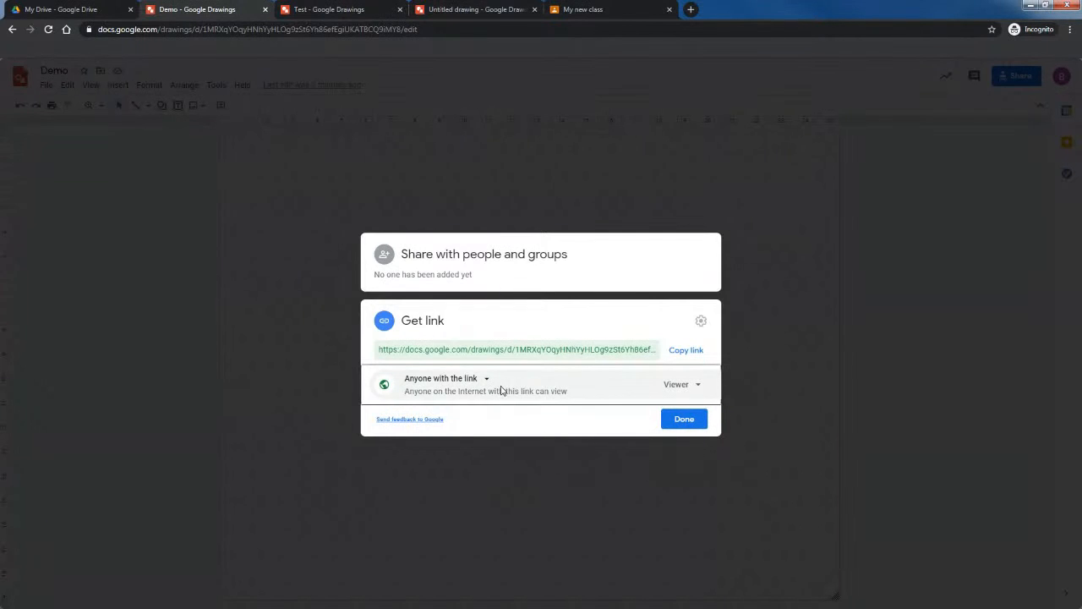
- Limit the drawing's link access to the academy's group and finish the sharing settings
left_click(475, 381)
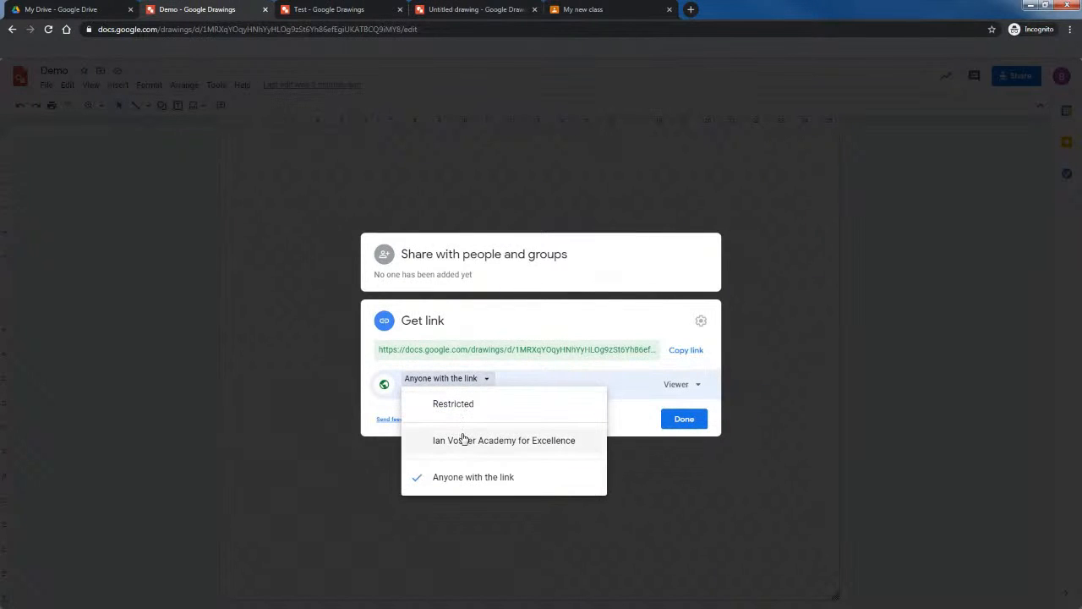
left_click(462, 439)
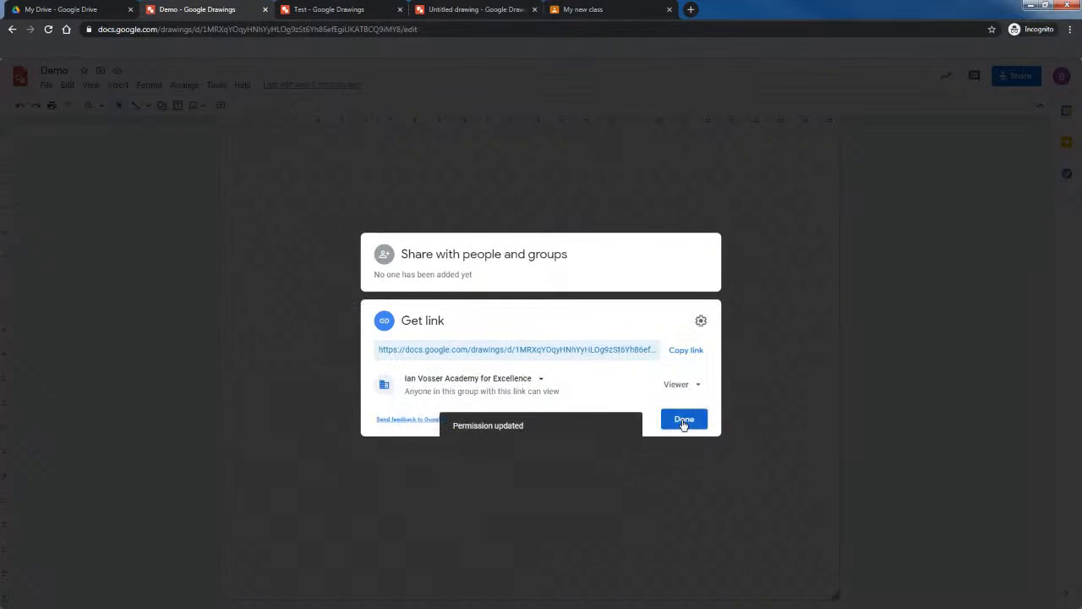
left_click(684, 420)
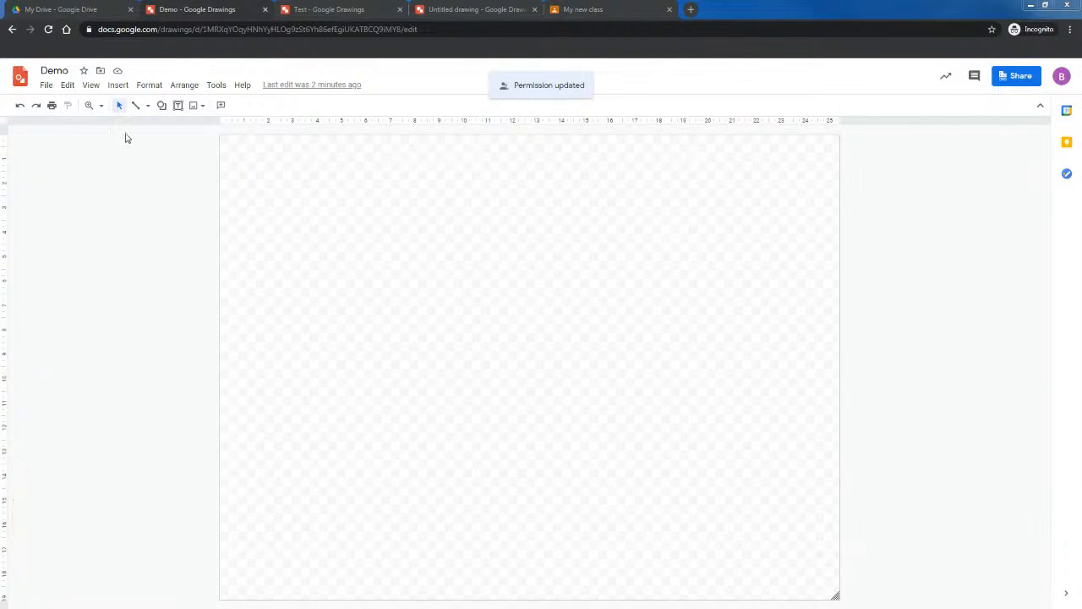
- Draw an upright rectangle about 2 cm wide and 5 cm tall in the lower middle of the canvas
left_click(161, 107)
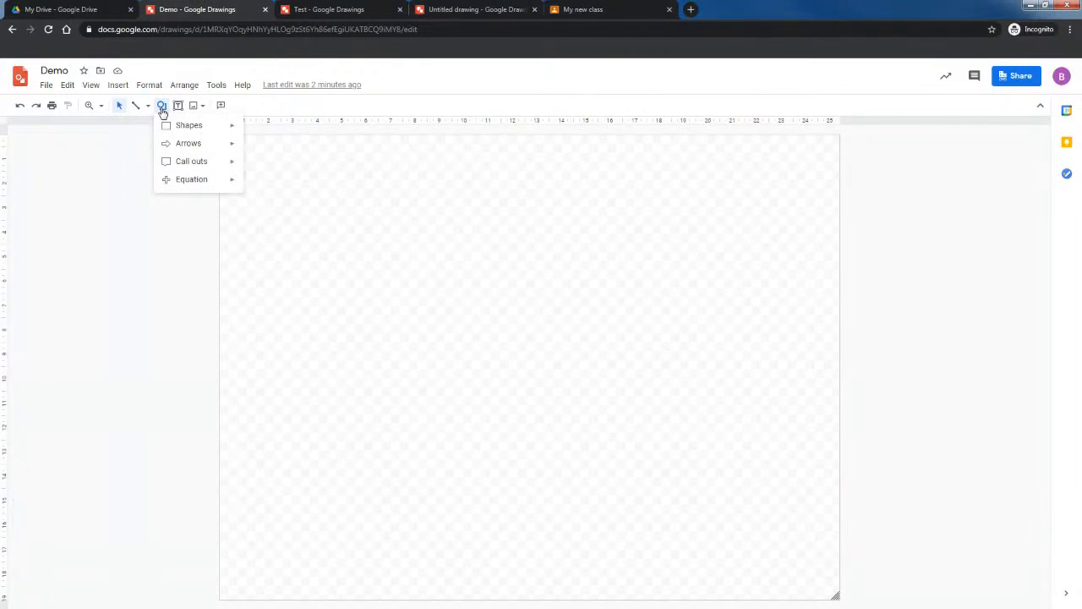
mouse_move(180, 126)
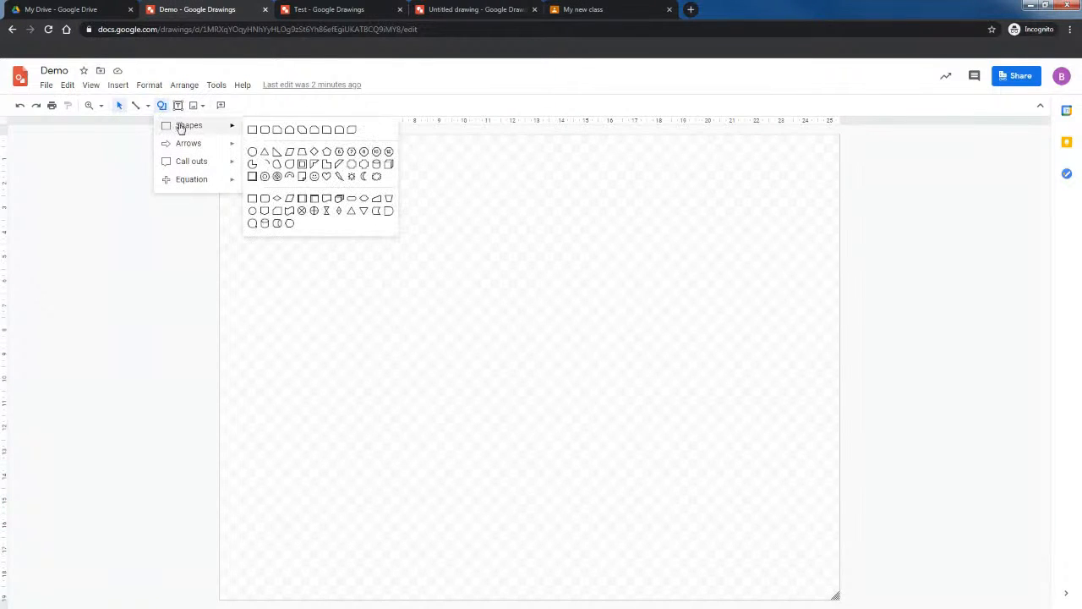
left_click(253, 131)
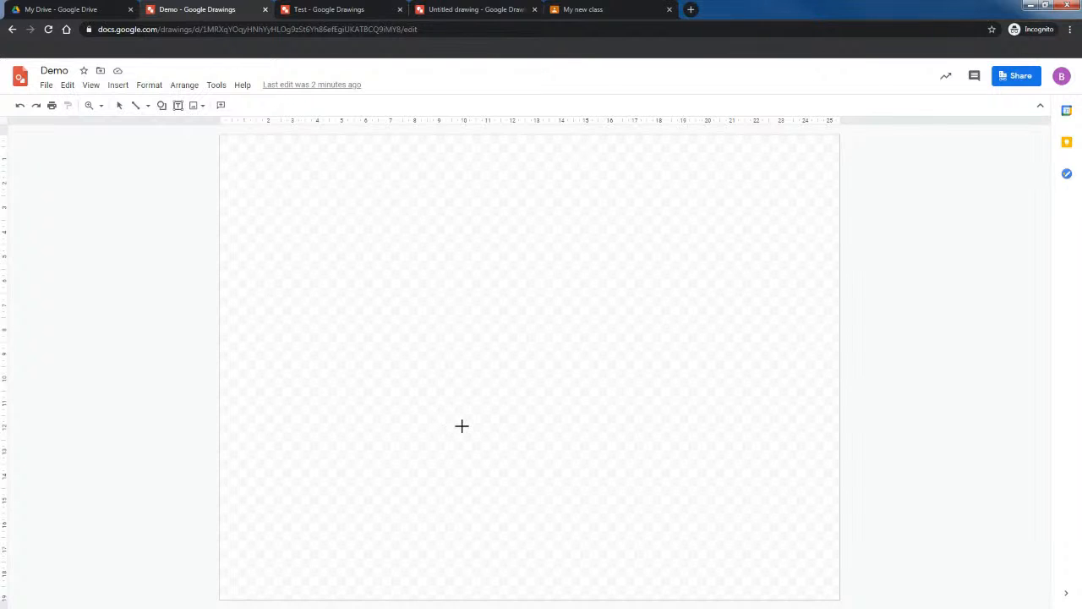
left_click_drag(460, 423, 508, 545)
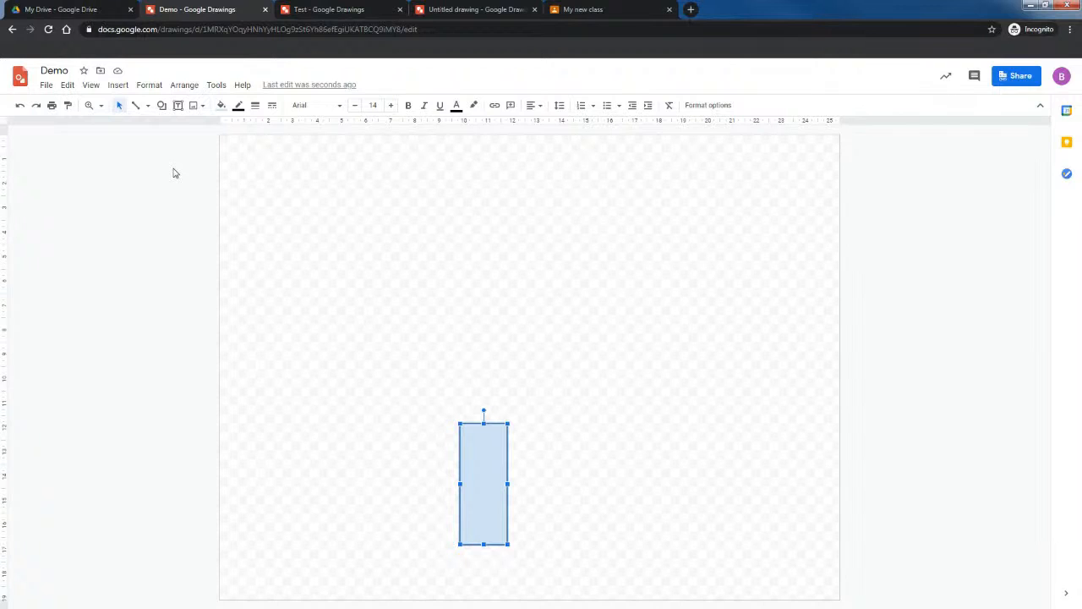
- Colour the rectangle's fill and border dark brownish red and move it onto the canvas's vertical centre line
left_click(222, 106)
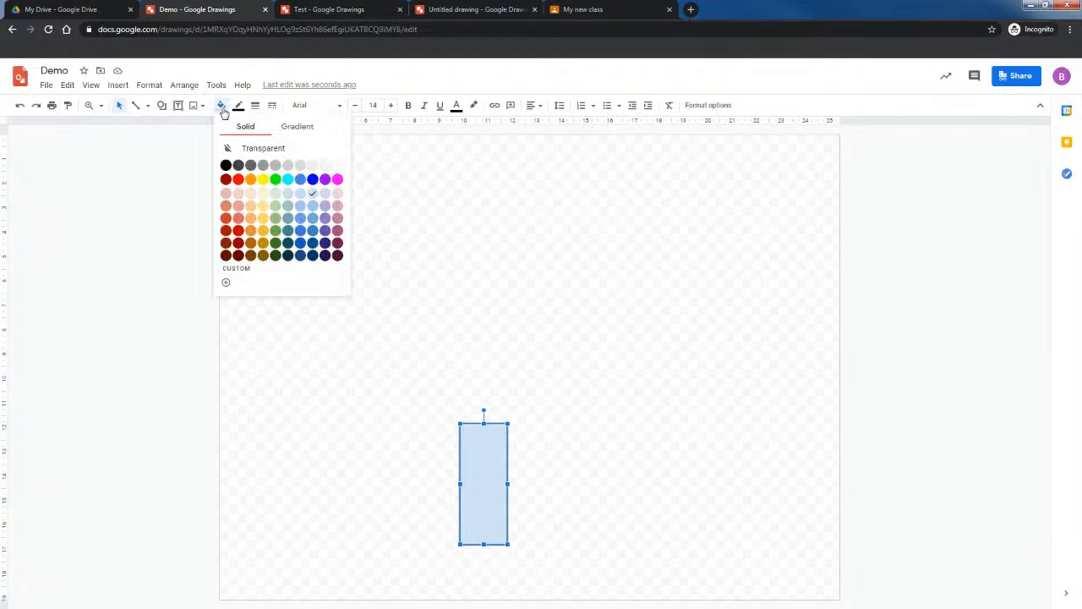
left_click(226, 244)
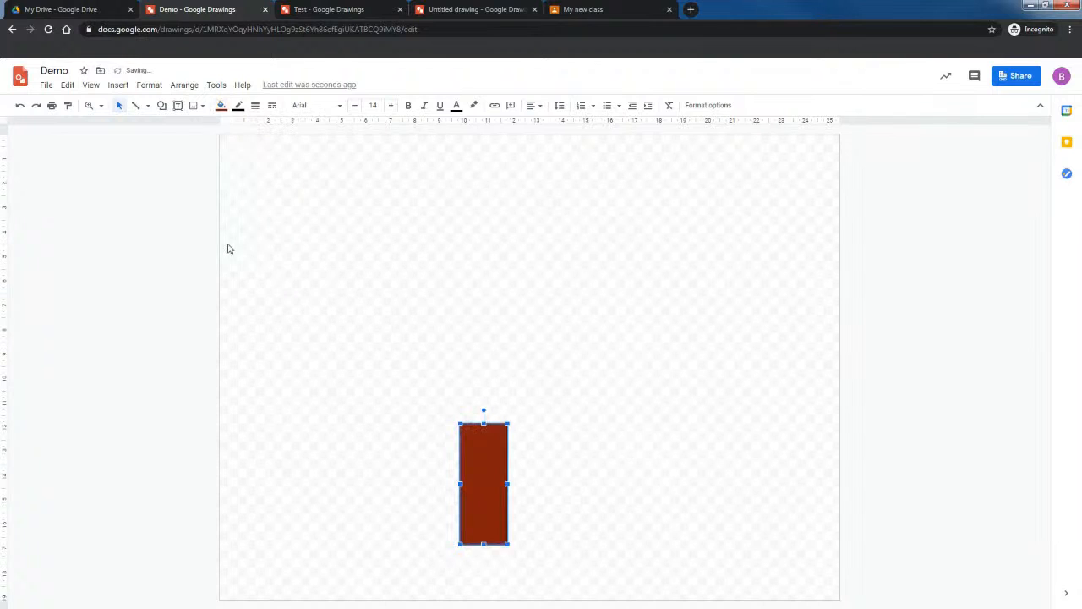
left_click(238, 106)
left_click(441, 333)
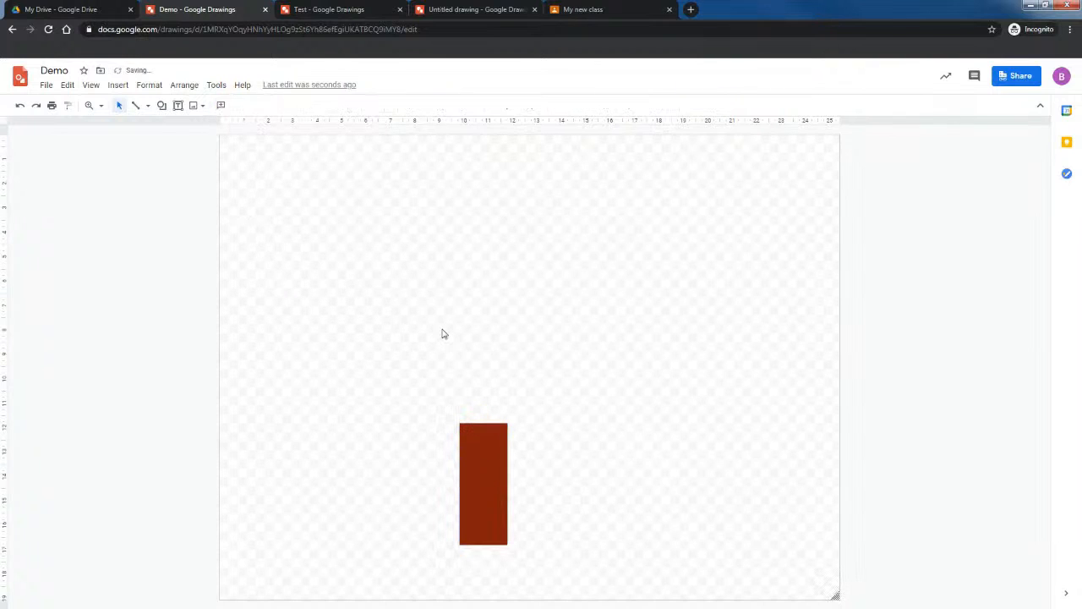
left_click_drag(490, 447, 536, 469)
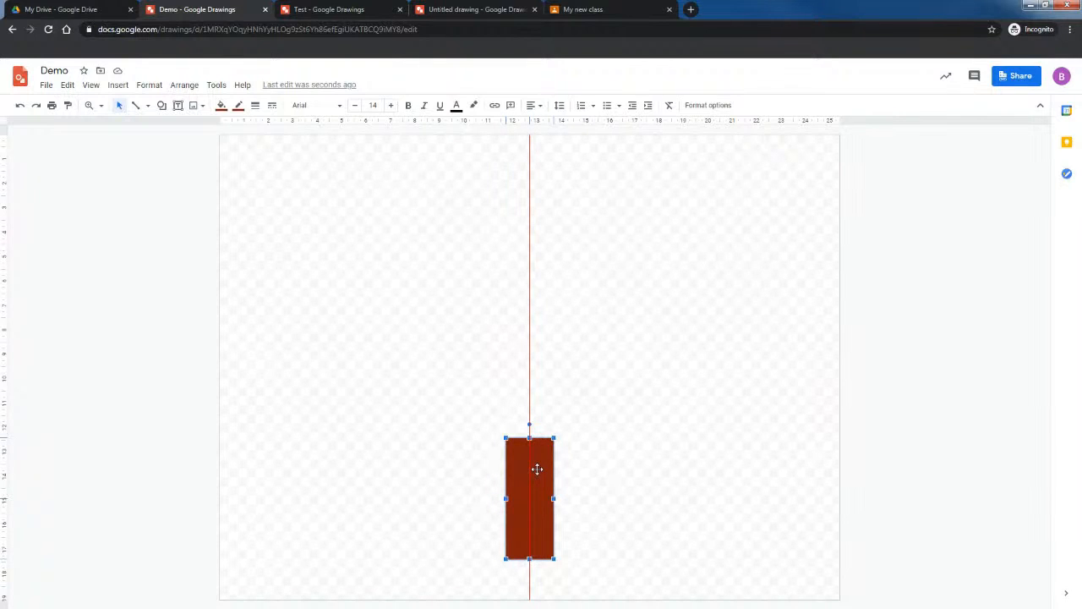
left_click_drag(537, 468, 537, 468)
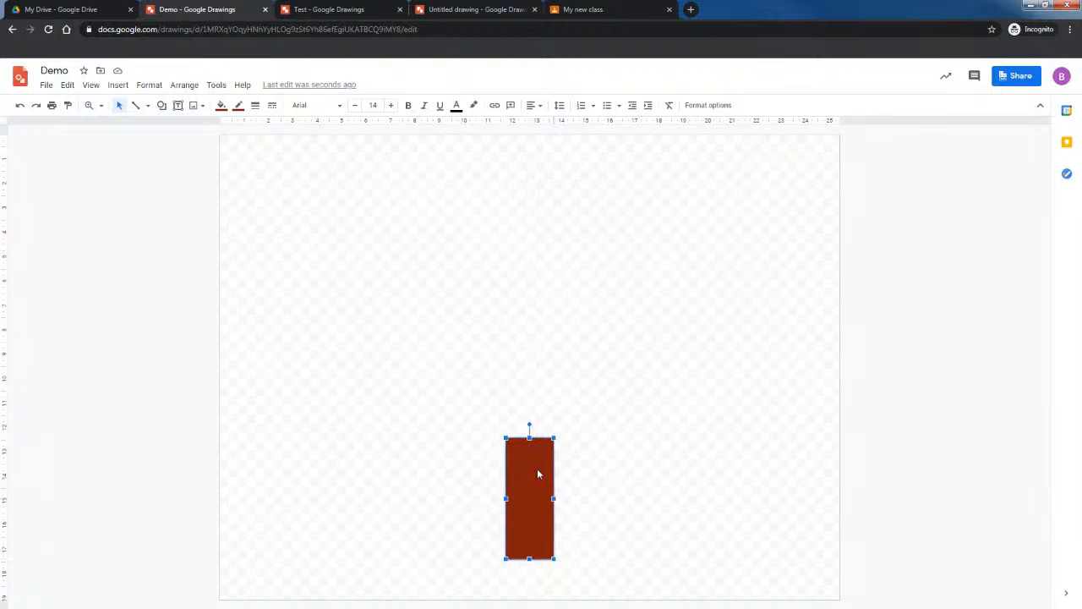
- Draw a dark brownish red triangle about 5 cm wide and 4 cm tall in the upper left of the canvas
left_click(164, 110)
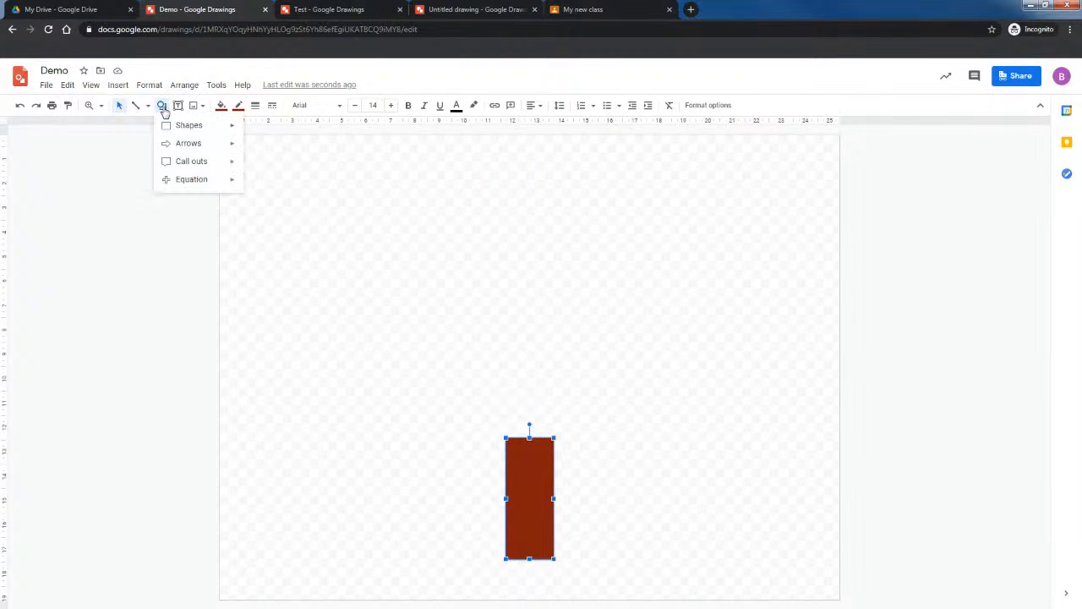
mouse_move(178, 129)
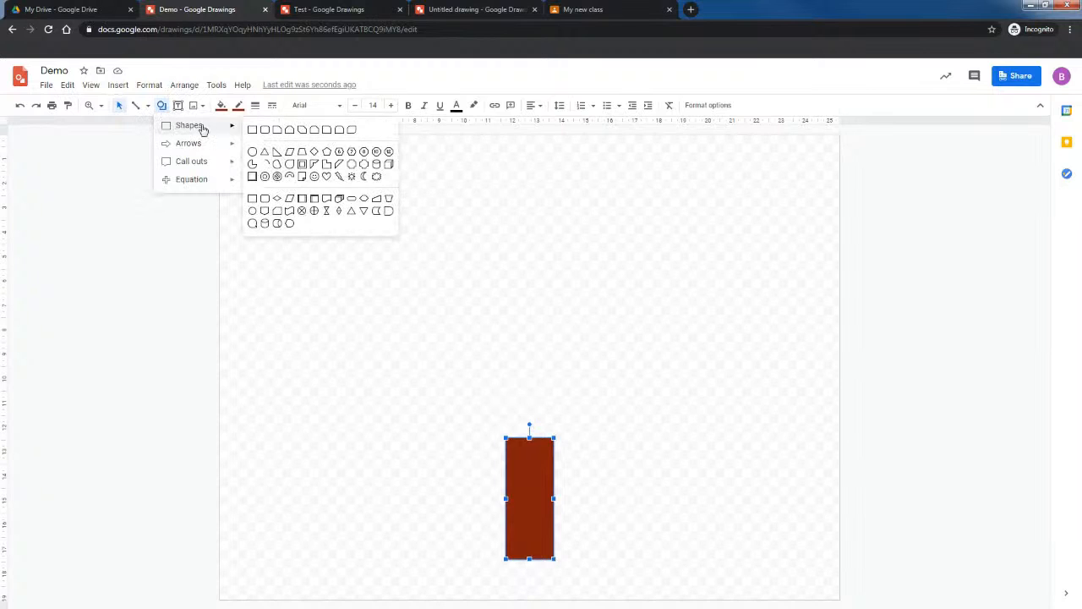
left_click(265, 153)
left_click_drag(345, 215, 466, 313)
left_click(249, 194)
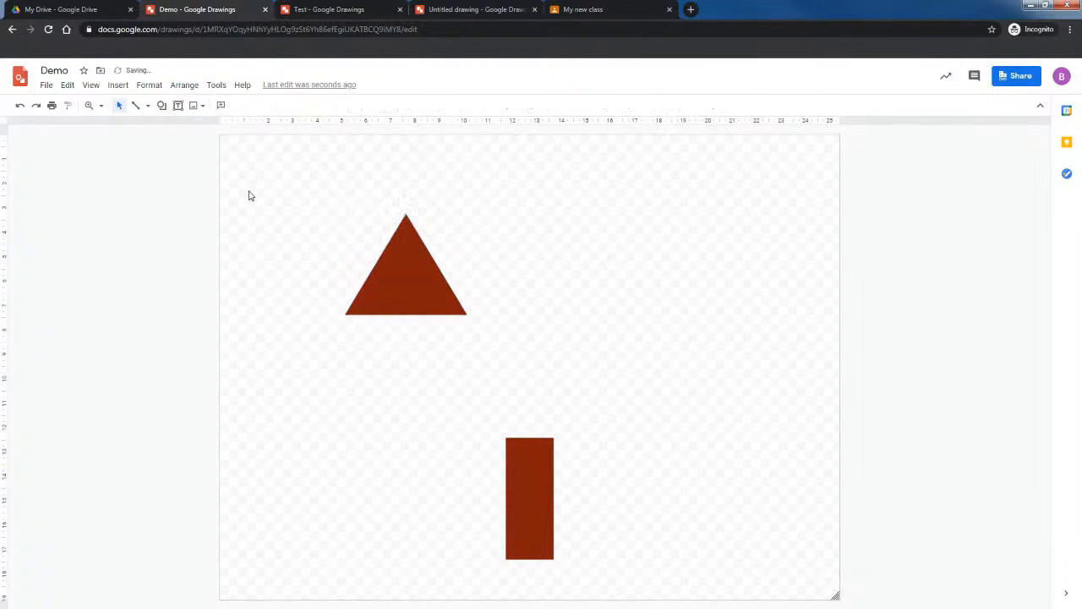
- Place a second triangle, about 2.6 cm wide and 2.2 cm tall, to the upper right of the first one
left_click(162, 105)
mouse_move(190, 128)
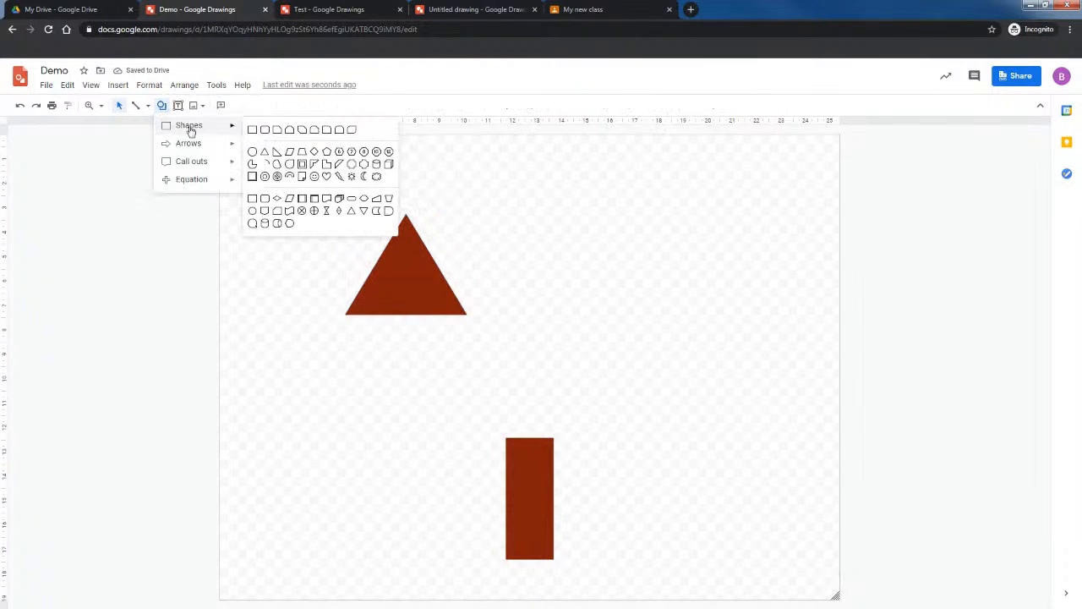
left_click(264, 152)
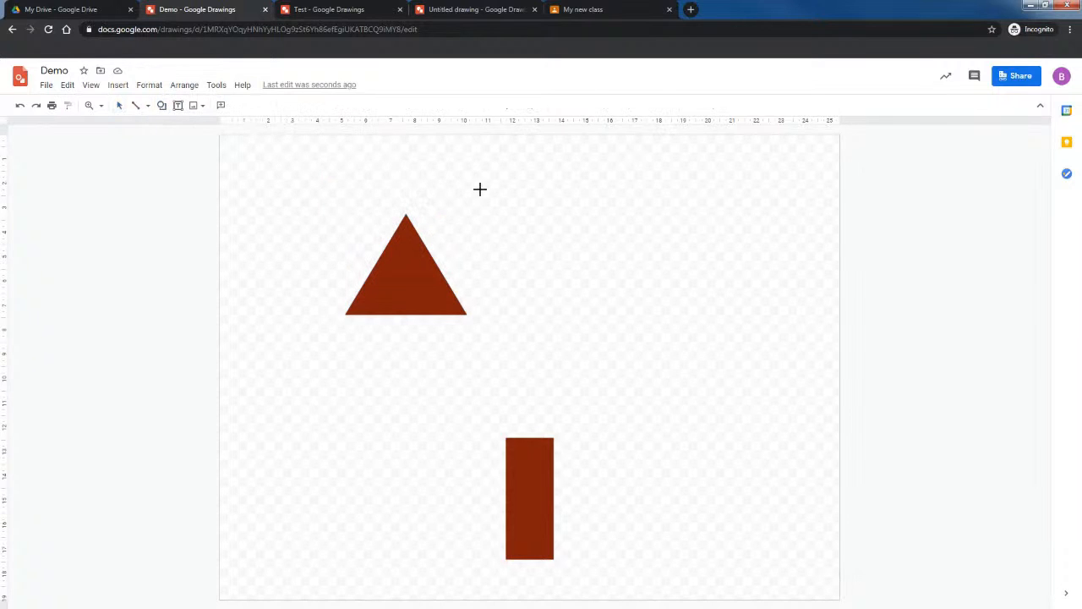
left_click(480, 191)
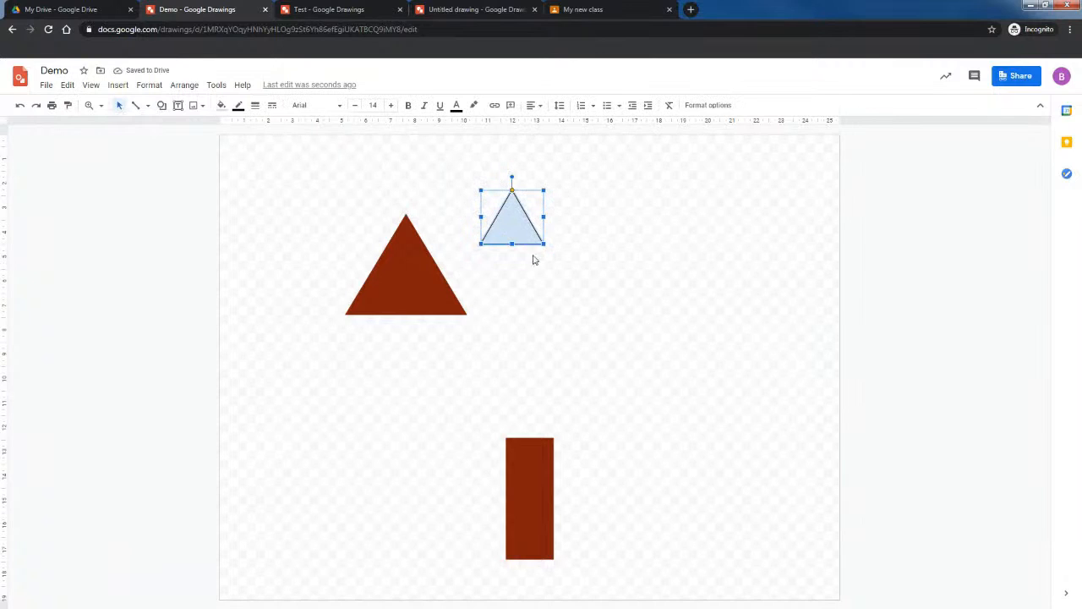
- Enlarge the light blue triangle to about 4.4 cm square and draw another one about 2.6 cm wide near the canvas's upper-left corner
left_click_drag(544, 244, 589, 296)
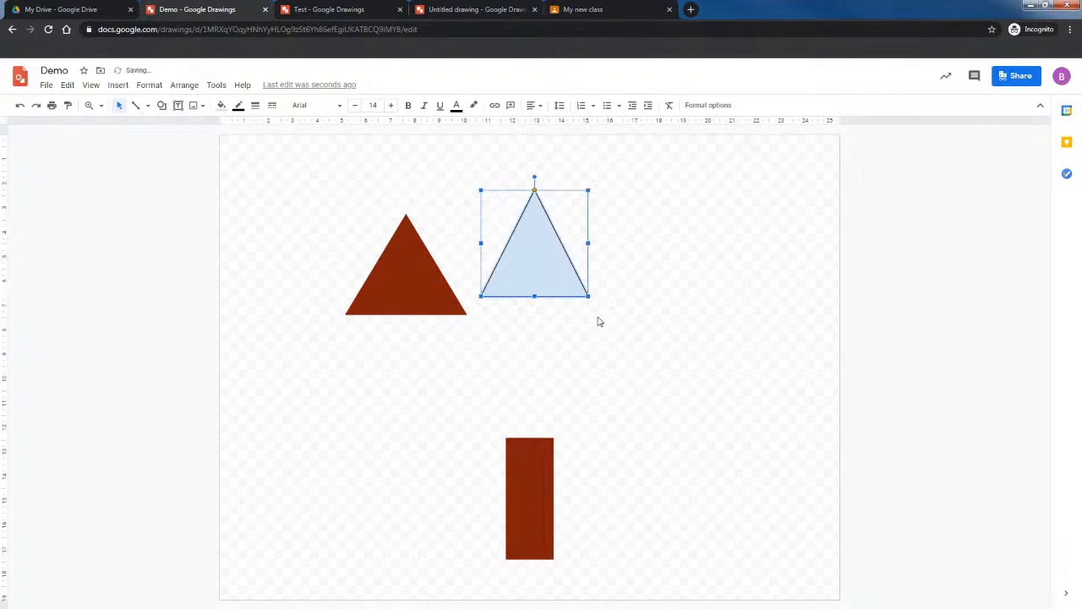
left_click(162, 106)
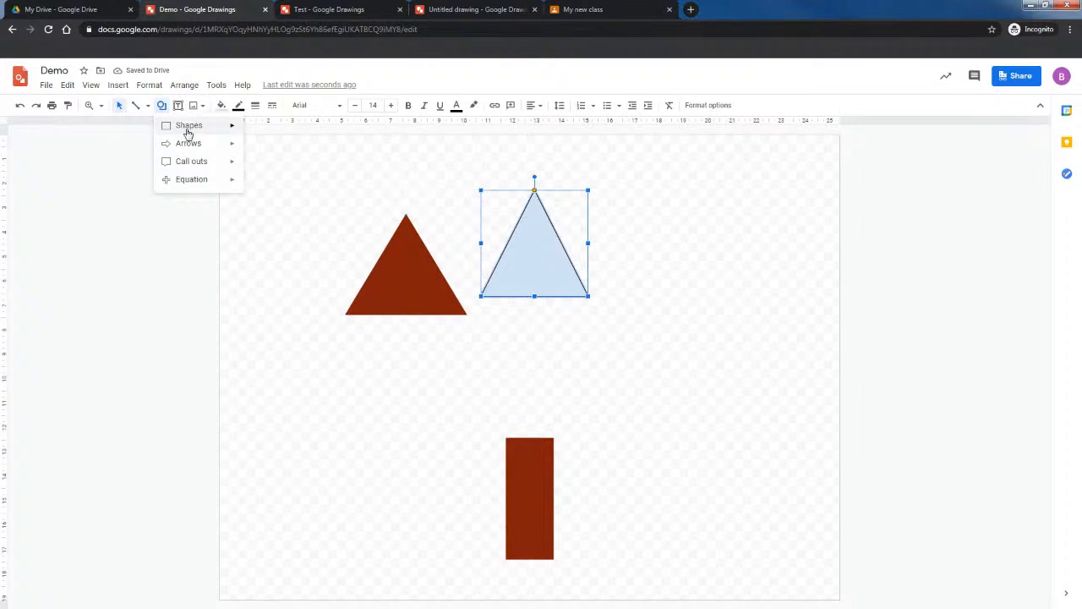
mouse_move(198, 132)
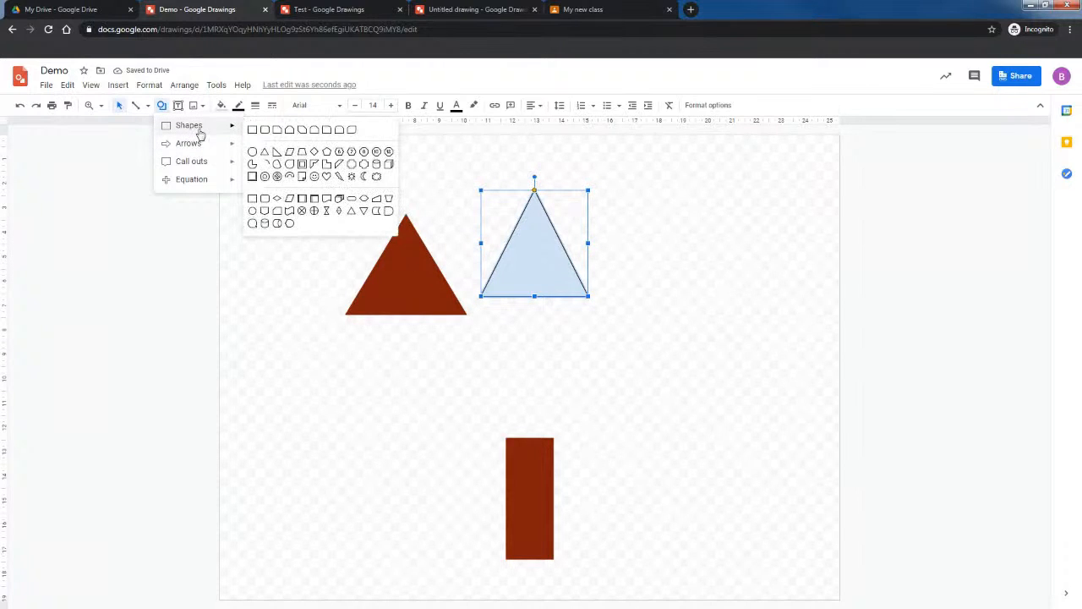
left_click(266, 151)
left_click_drag(252, 195, 316, 250)
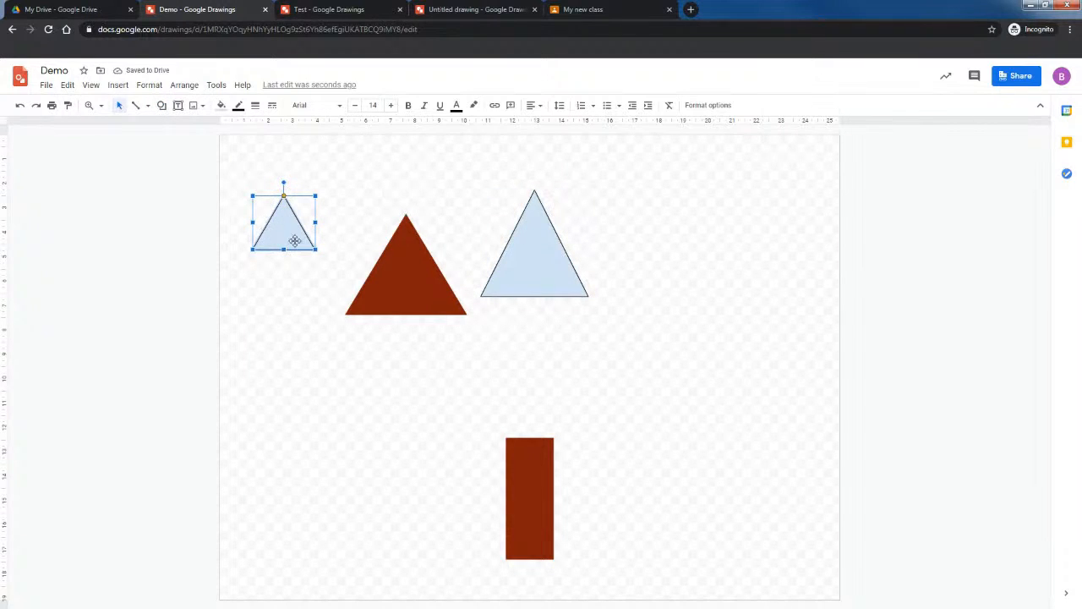
- Delete both light blue triangles, keeping the dark brownish red triangle and rectangle
key("Delete")
left_click(513, 260)
key("Delete")
- Enlarge the brownish red triangle to about 6.6 cm wide and 5.1 cm tall and fill it with dark green
left_click(408, 286)
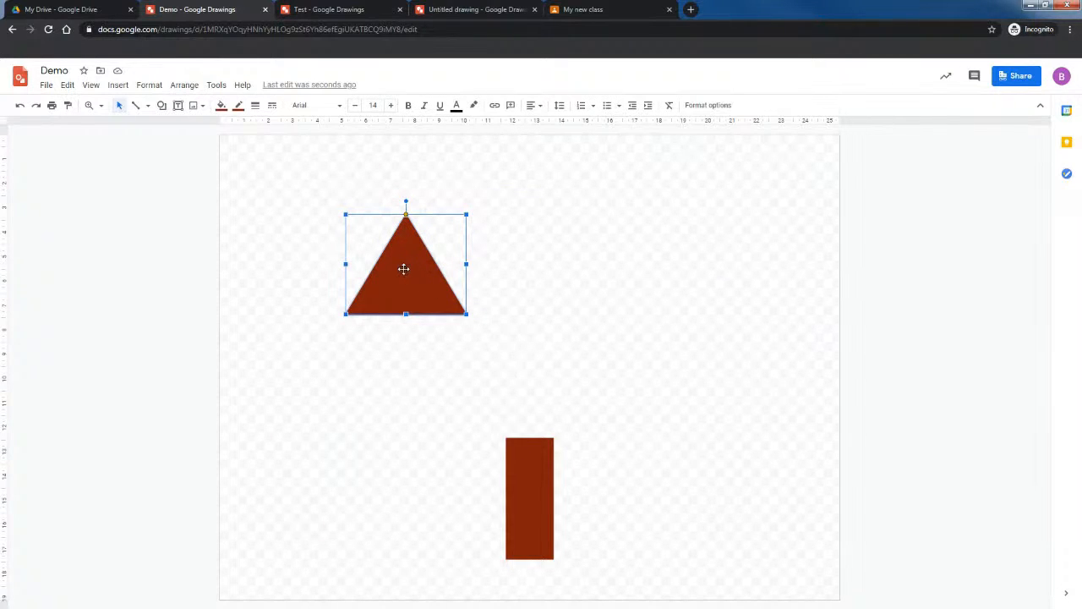
left_click_drag(467, 313, 505, 339)
left_click(222, 108)
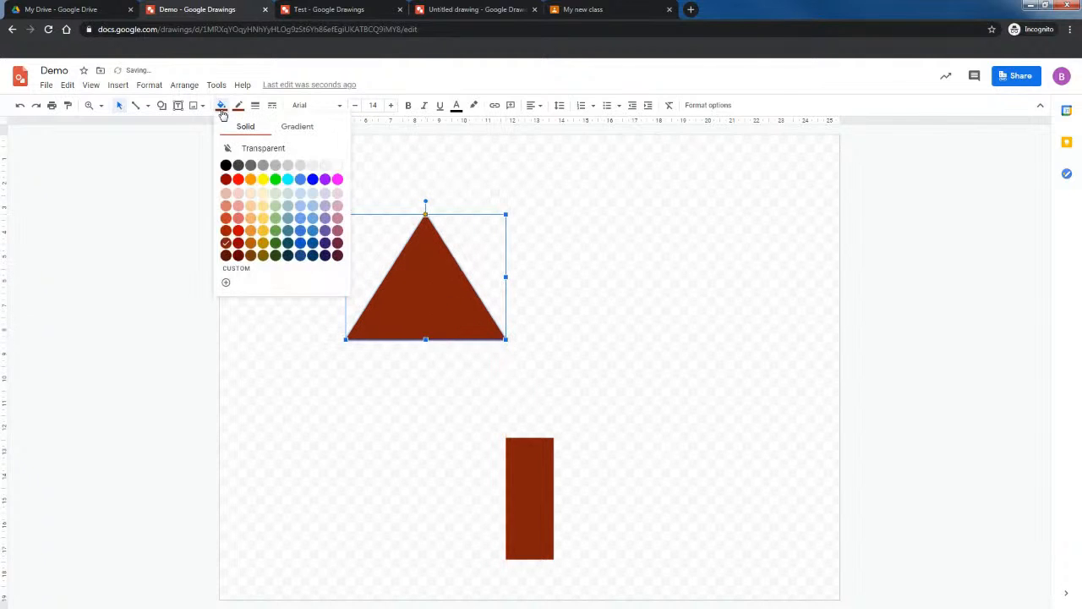
left_click(275, 255)
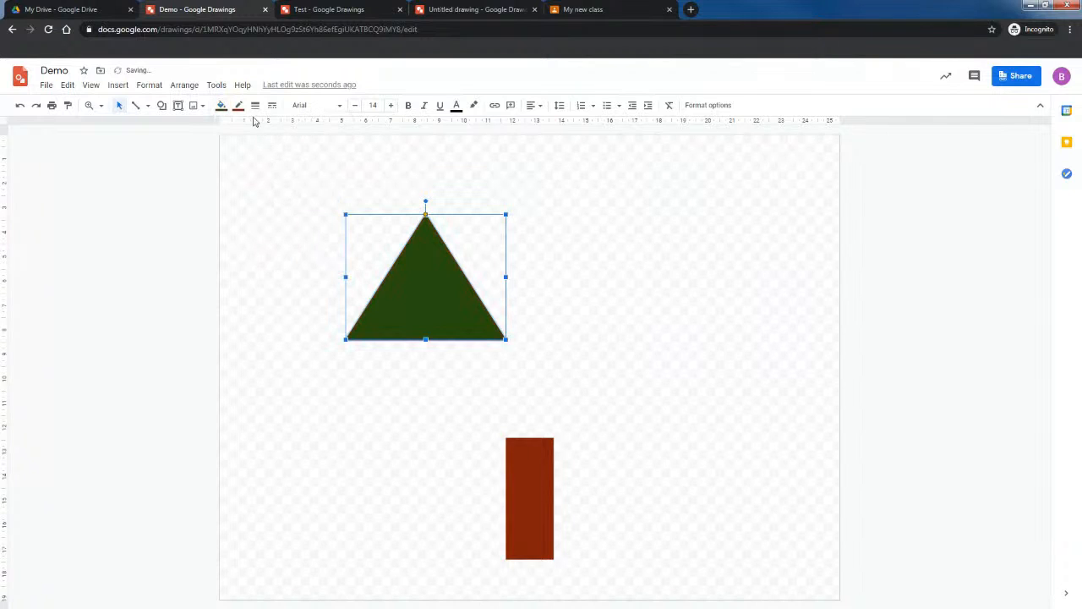
- Colour the triangle's border dark green and centre it over the upper part of the brown rectangle as the lowest branch tier
left_click(238, 105)
left_click(296, 241)
left_click(313, 250)
left_click_drag(420, 295, 522, 451)
left_click(671, 417)
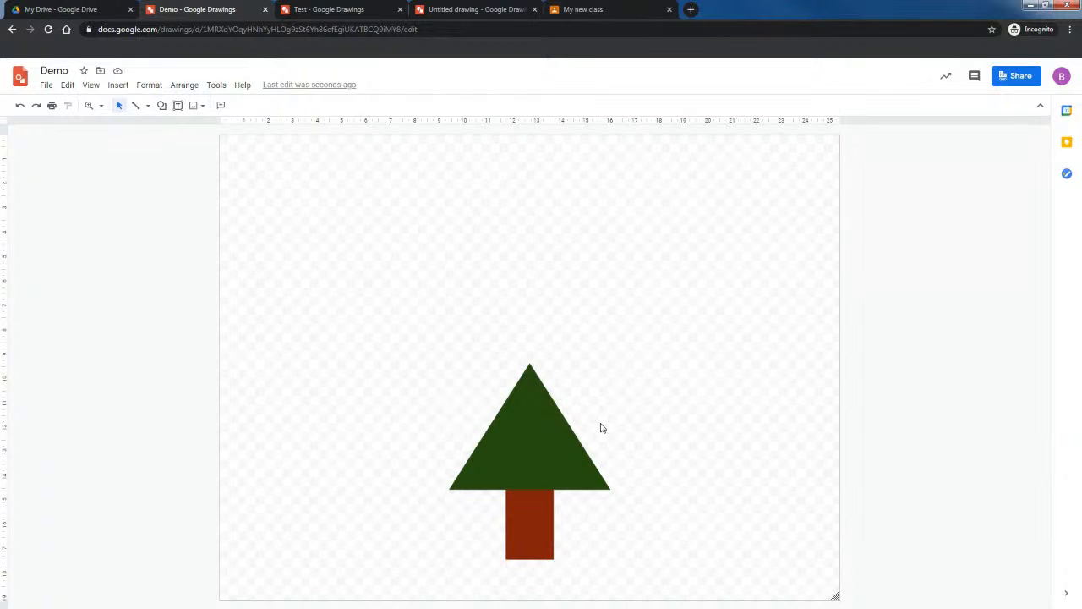
- Try to copy the green triangle and paste it into the empty area above the tree
left_click(536, 403)
right_click(537, 408)
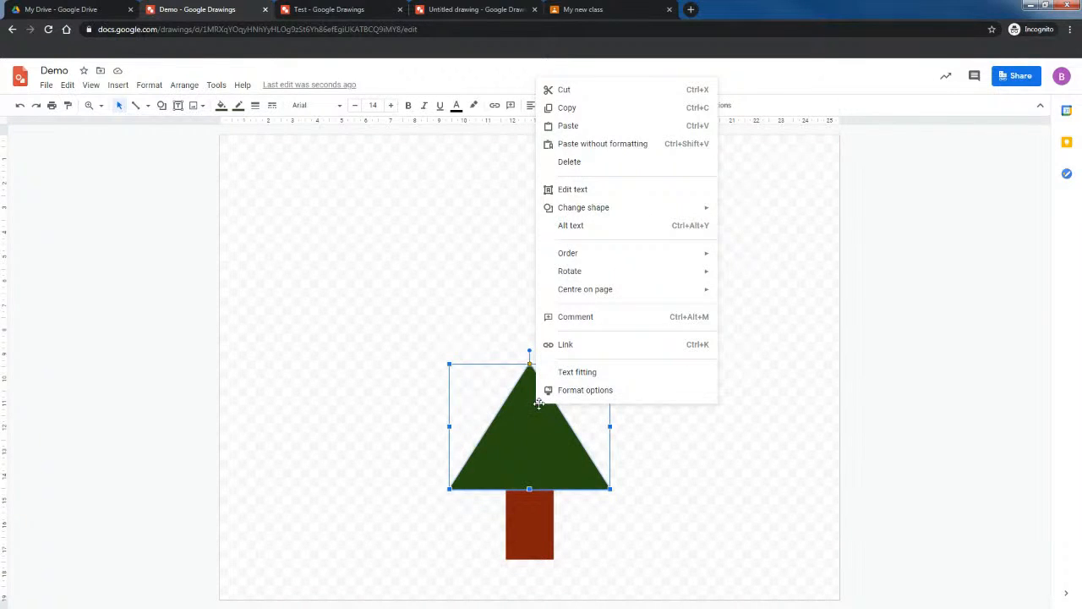
left_click(572, 113)
left_click(545, 200)
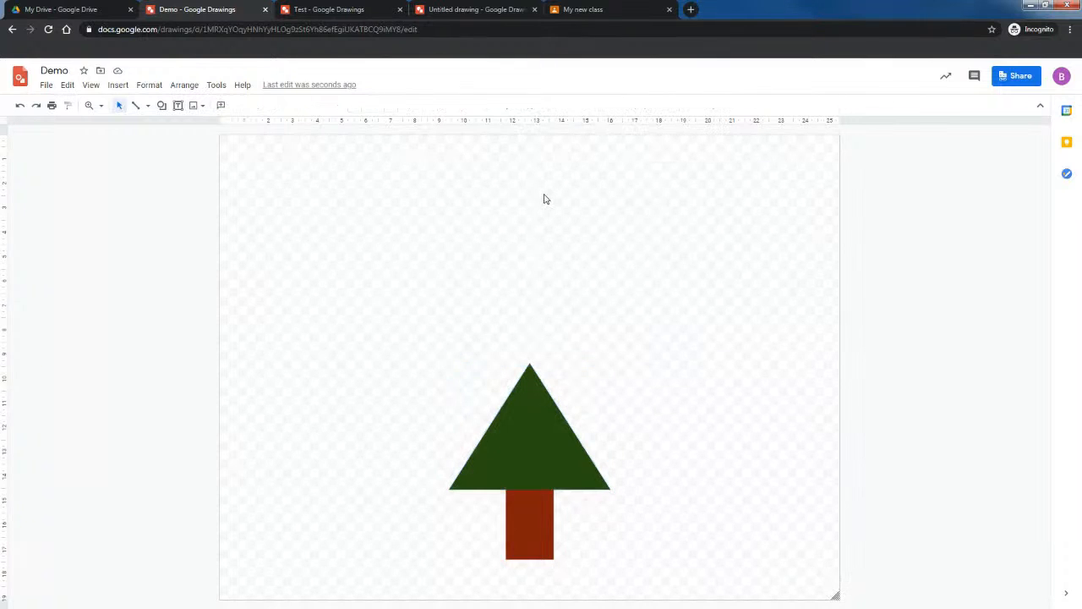
right_click(545, 199)
left_click(594, 245)
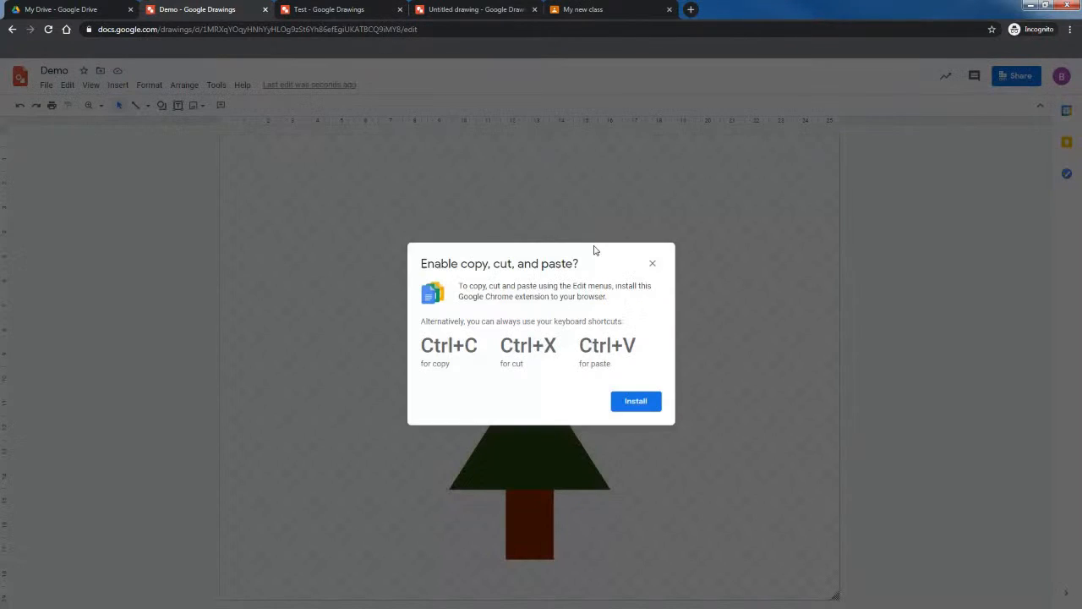
left_click(652, 264)
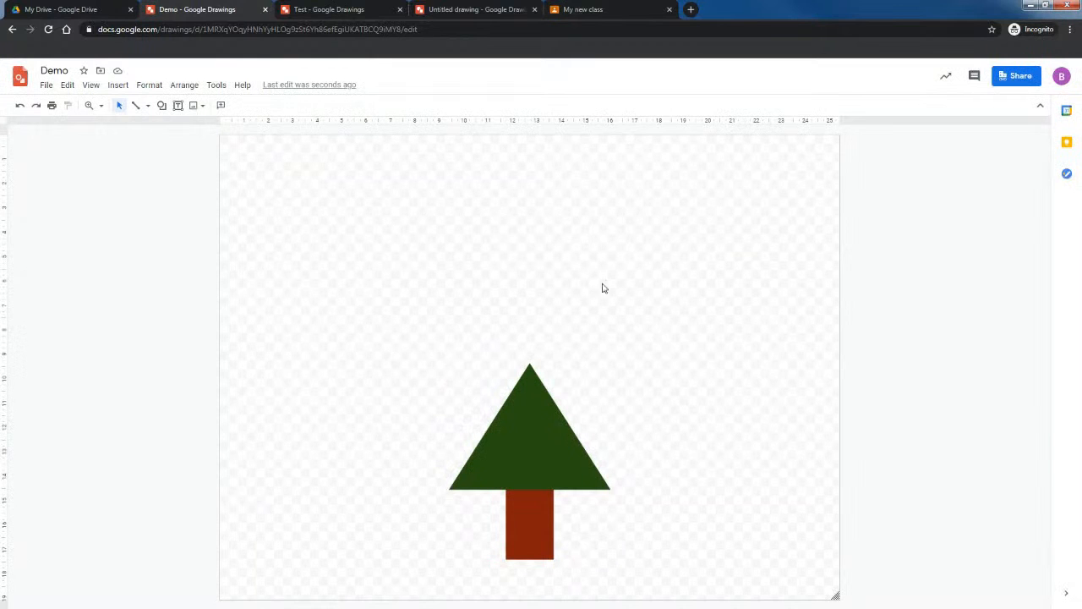
- Duplicate the green triangle and stack the copy centred about 2.2 cm above the original as the second branch tier
left_click(545, 397)
left_click(558, 304)
key("ctrl+v")
left_click_drag(546, 449, 538, 384)
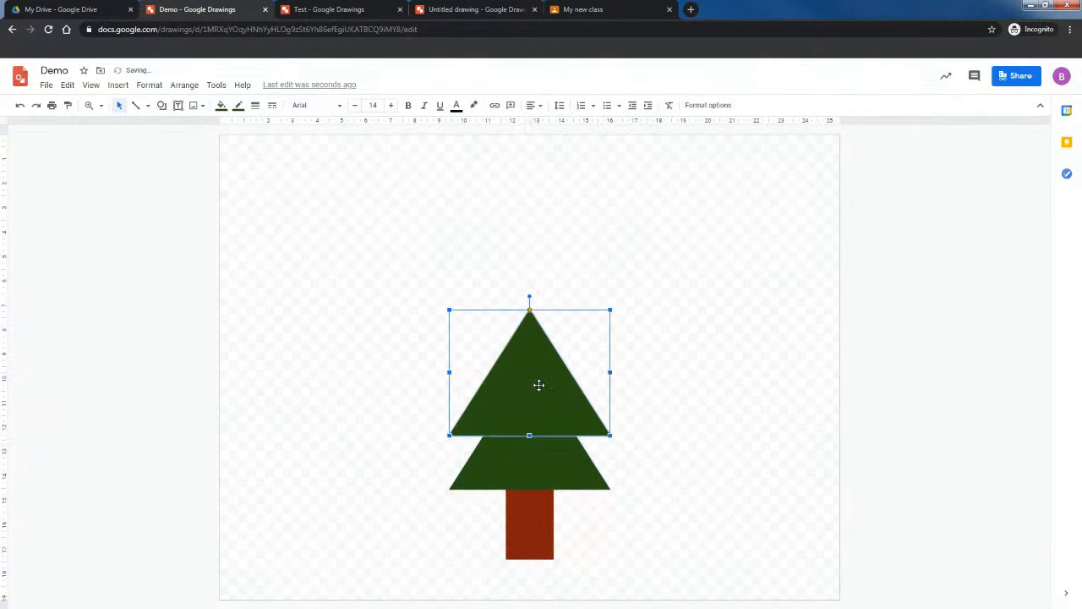
- Paste another green triangle and align it about 2.3 cm above the second tier as the third branch tier
left_click(657, 410)
key("ctrl+v")
left_click_drag(553, 439, 534, 307)
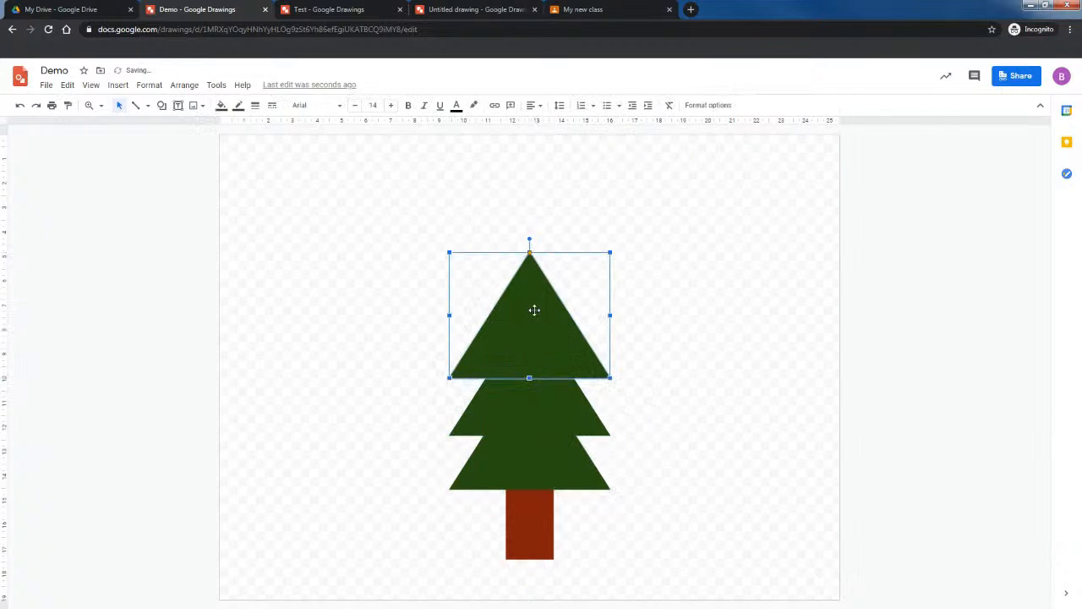
left_click(700, 384)
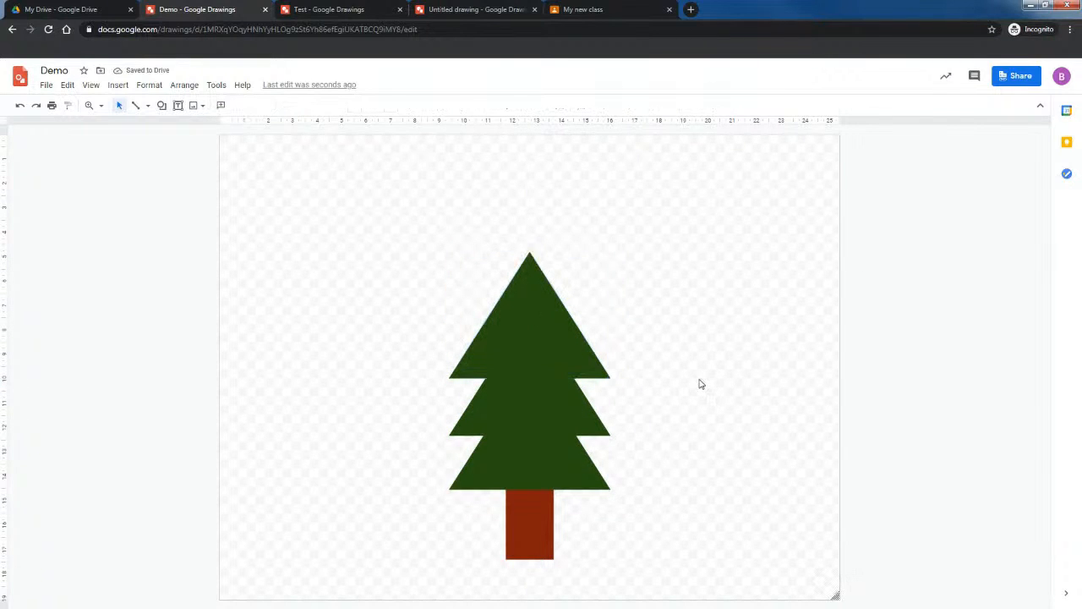
- Paste a fourth green triangle, reduce it to about 5.1 cm wide and 4.2 cm tall, and centre it as the treetop
key("ctrl+v")
left_click_drag(482, 398, 518, 264)
left_click(639, 276)
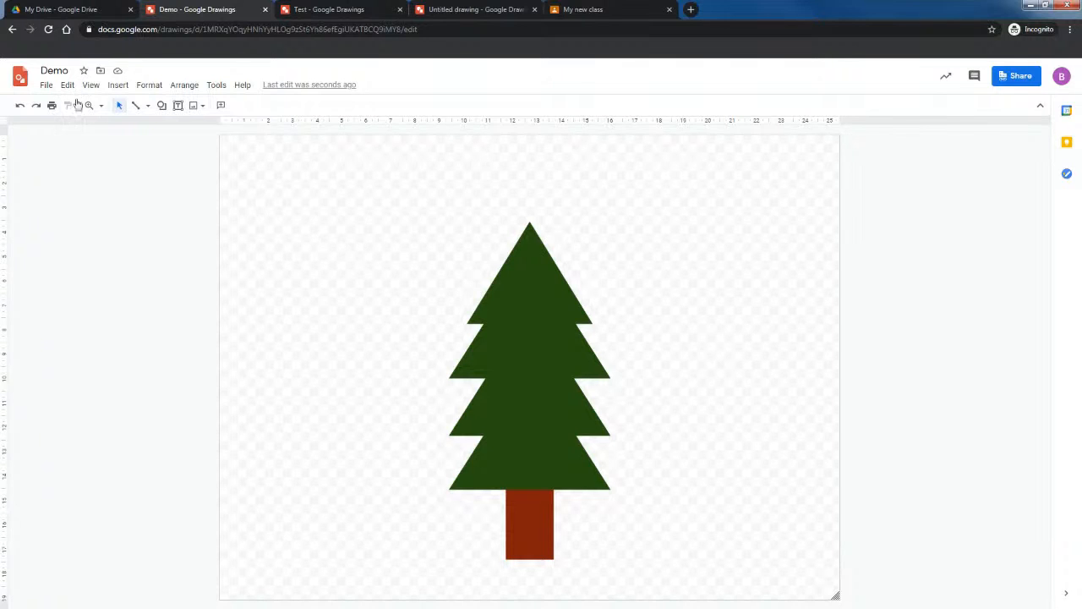
- Draw a five-pointed star about 1.8 cm wide and 1.6 cm tall and centre it on the tip of the tree
left_click(163, 107)
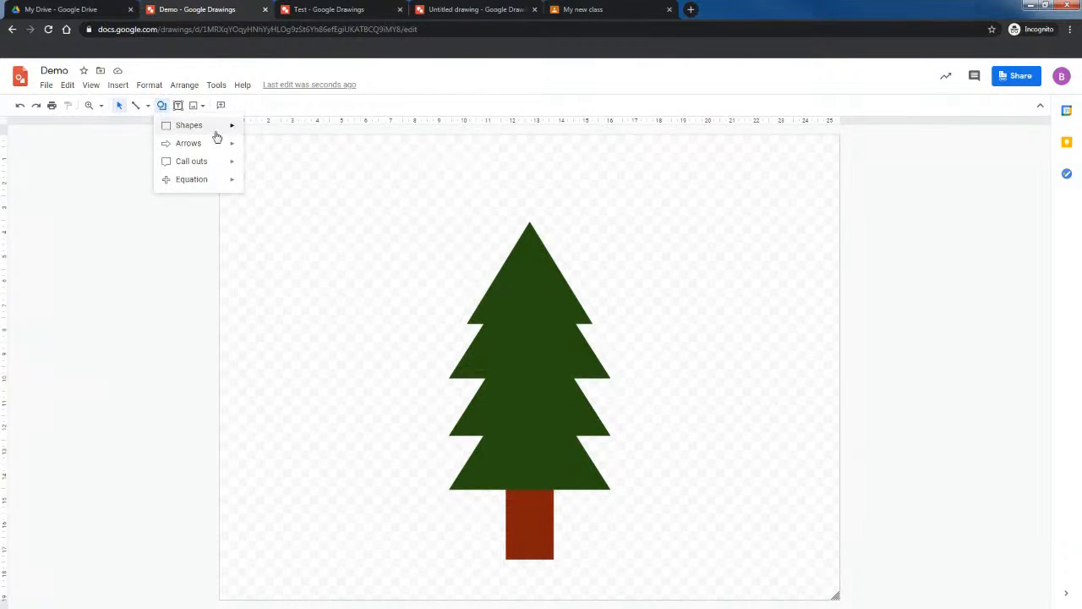
mouse_move(216, 135)
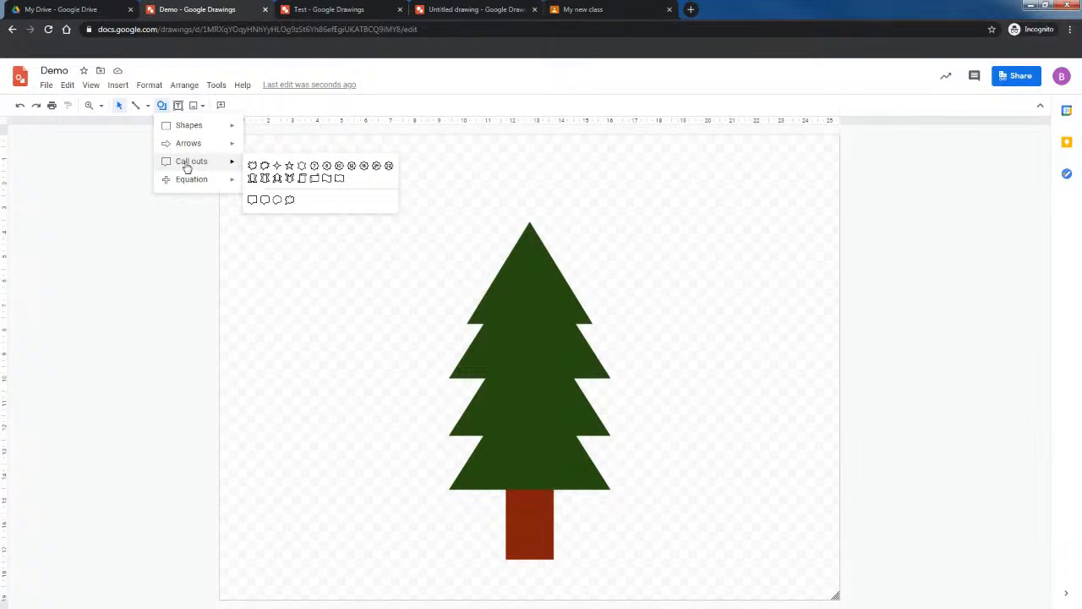
left_click(289, 167)
left_click_drag(347, 202, 531, 220)
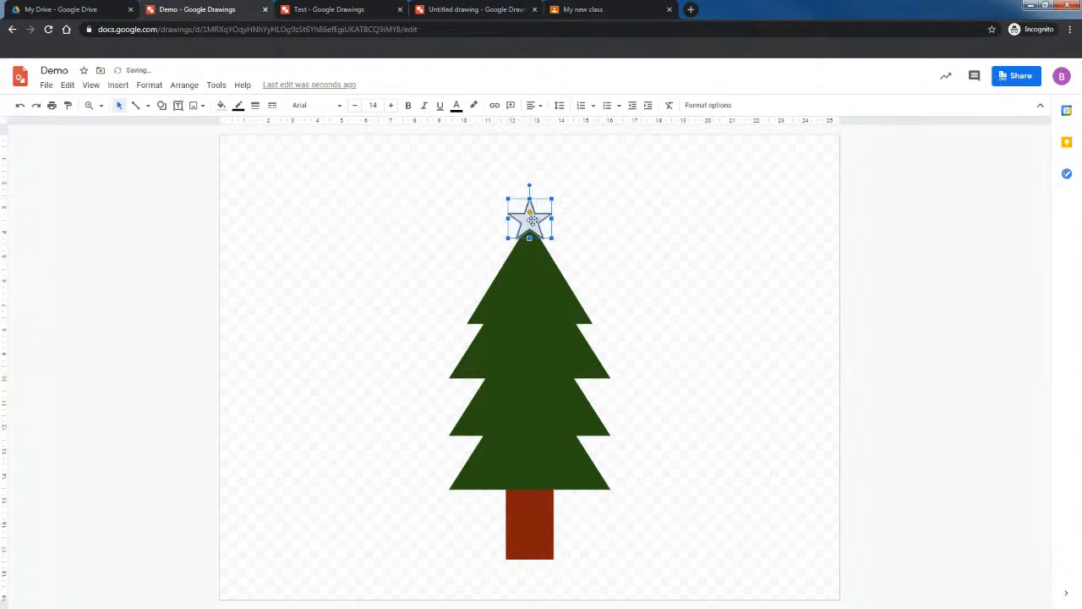
- Fill the star on the treetop with yellow
left_click(222, 106)
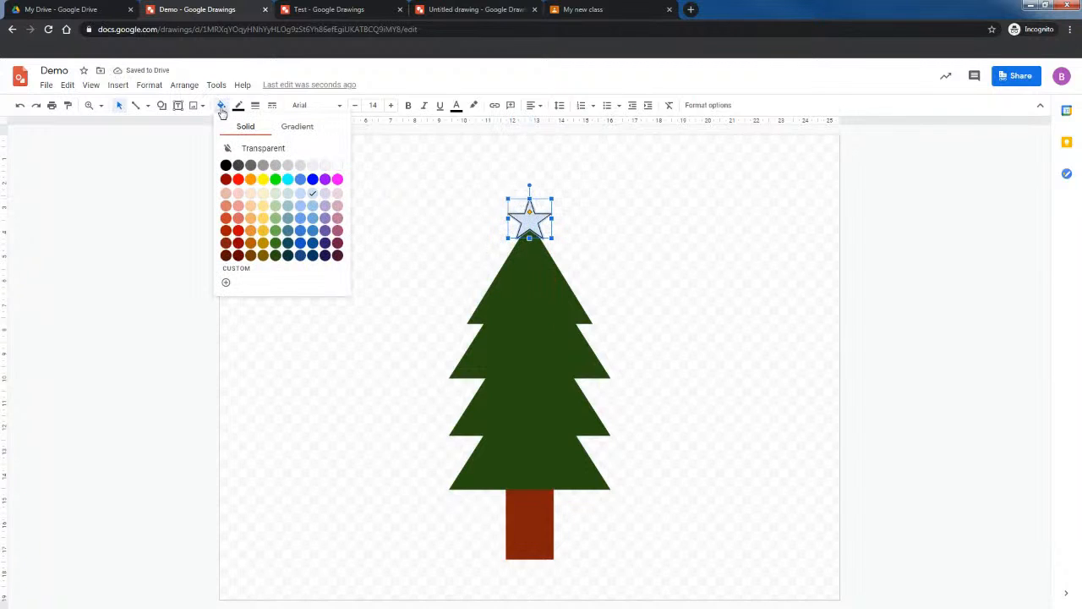
left_click(262, 180)
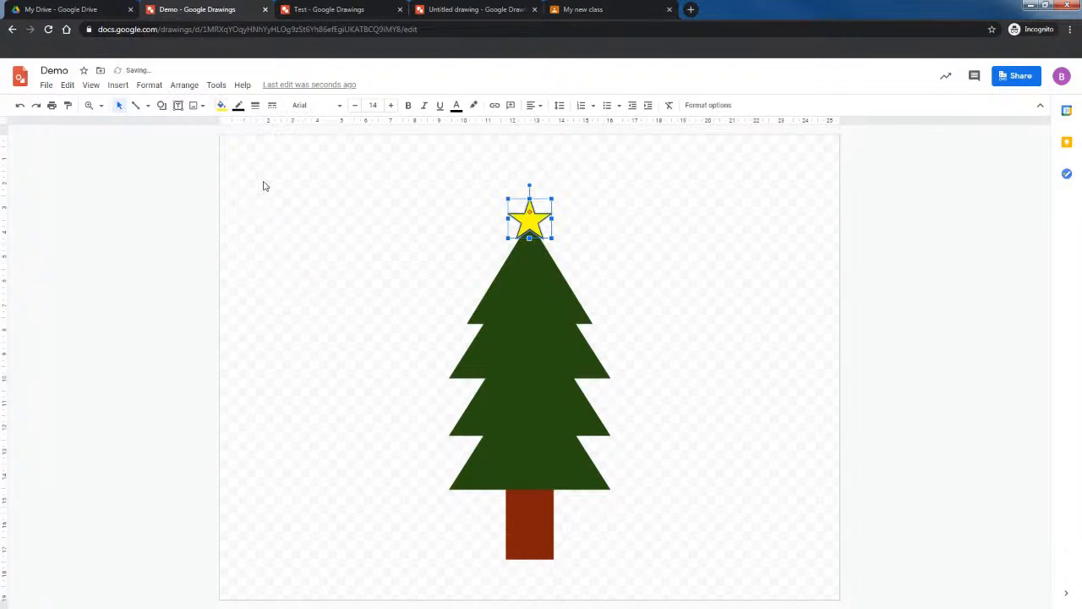
left_click(268, 194)
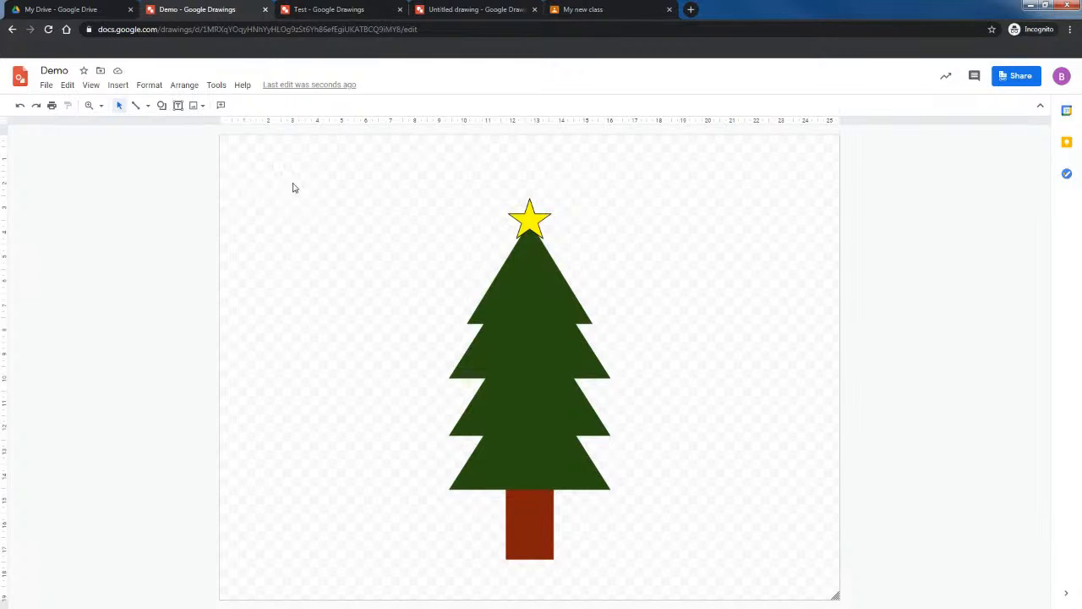
left_click(161, 106)
mouse_move(208, 186)
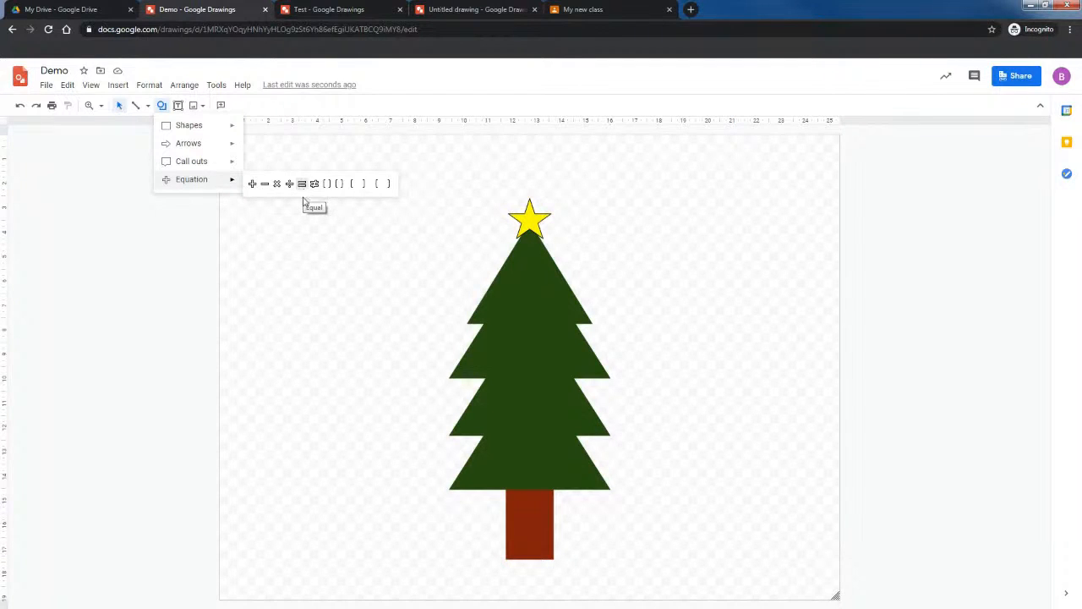
- Draw a small freehand Scribble line around the left tip of the tree's uppermost tier
left_click(148, 106)
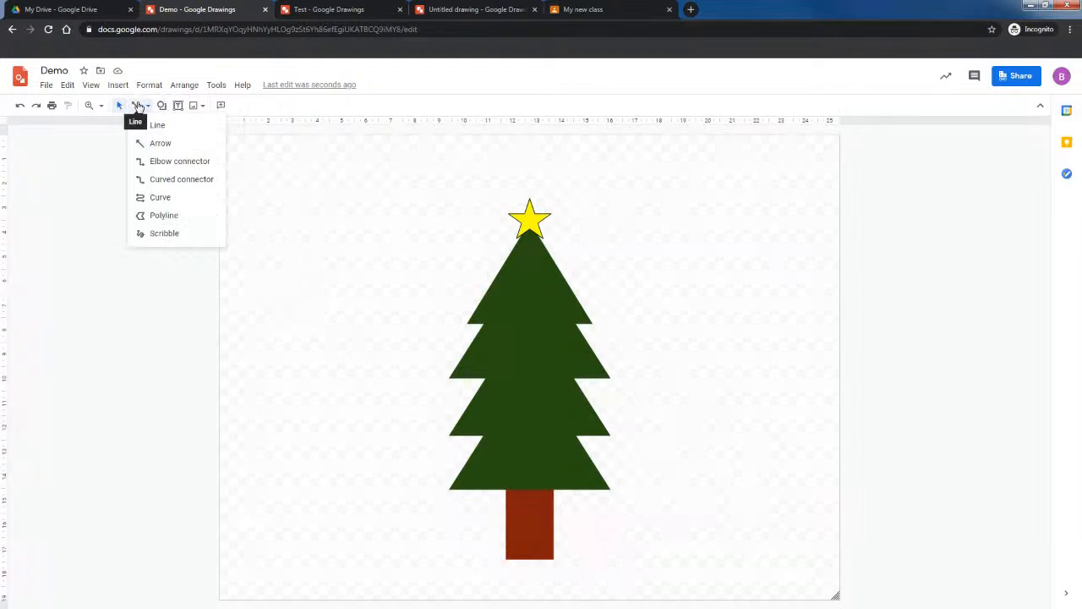
left_click(160, 234)
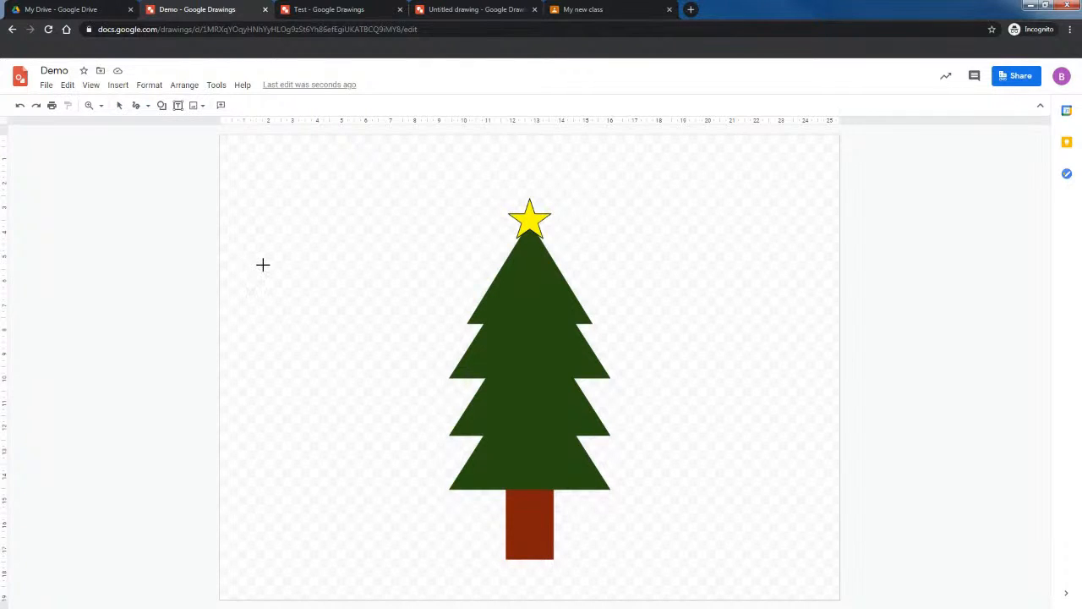
mouse_move(481, 302)
left_mouse_down()
mouse_move(471, 314)
mouse_move(480, 328)
left_mouse_up()
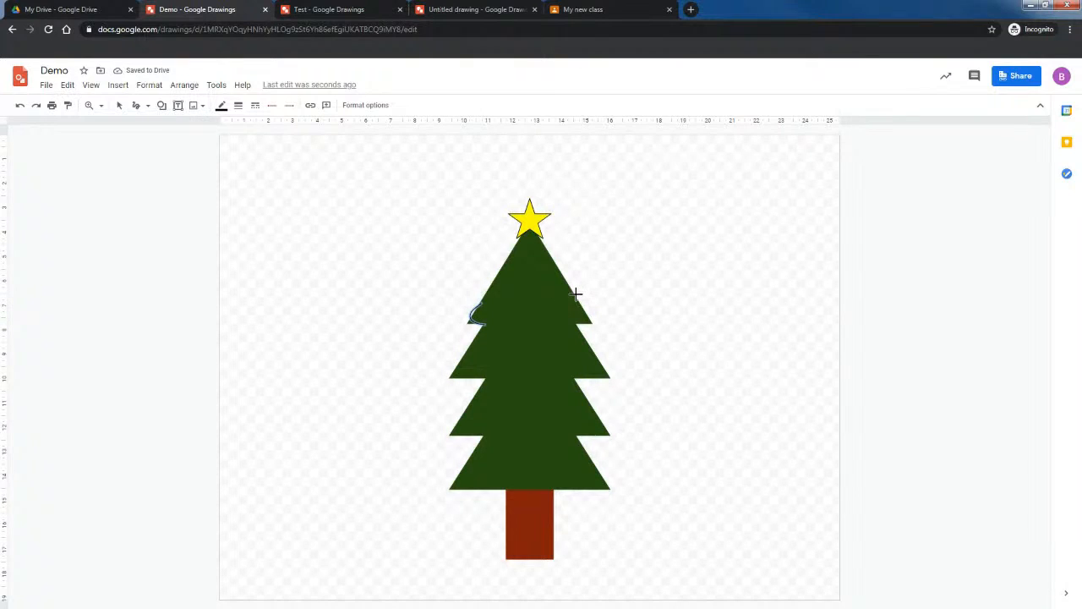
- Draw a hook-shaped freehand scribble about 2.5 cm wide and 2.3 cm tall in the empty space left of the tree
mouse_move(330, 218)
left_mouse_down()
mouse_move(322, 304)
mouse_move(353, 292)
left_mouse_up()
key("ctrl+z")
mouse_move(353, 247)
left_mouse_down()
mouse_move(312, 298)
mouse_move(372, 301)
left_mouse_up()
left_click(119, 105)
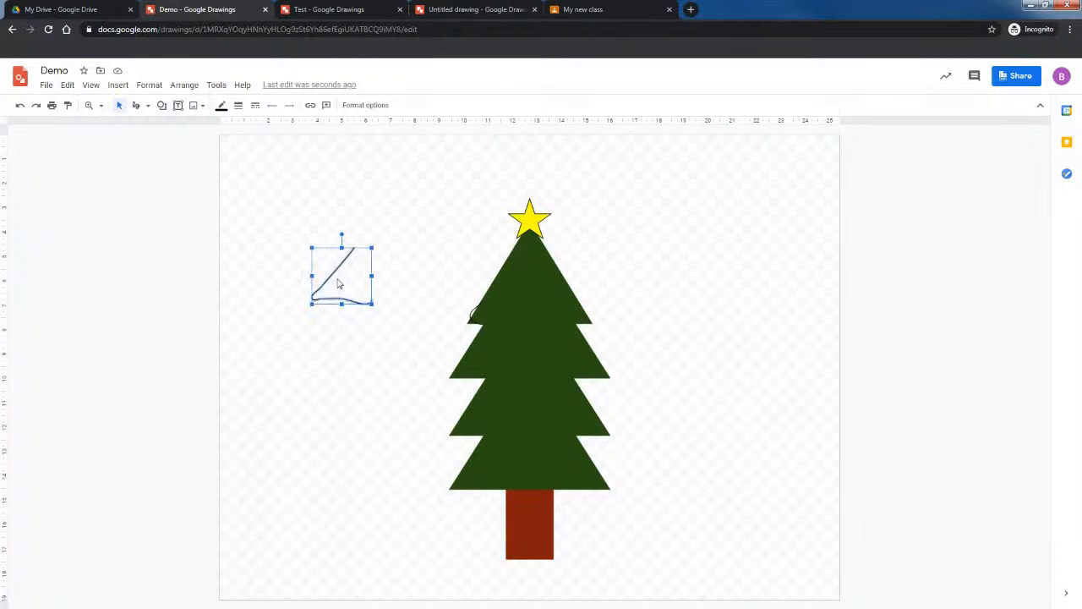
- Fit the hook-shaped scribble, narrowed to about 1.9 cm, over the left tip of the second tier from the top and colour it white
mouse_move(329, 273)
left_mouse_down()
mouse_move(466, 357)
mouse_move(495, 352)
left_mouse_up()
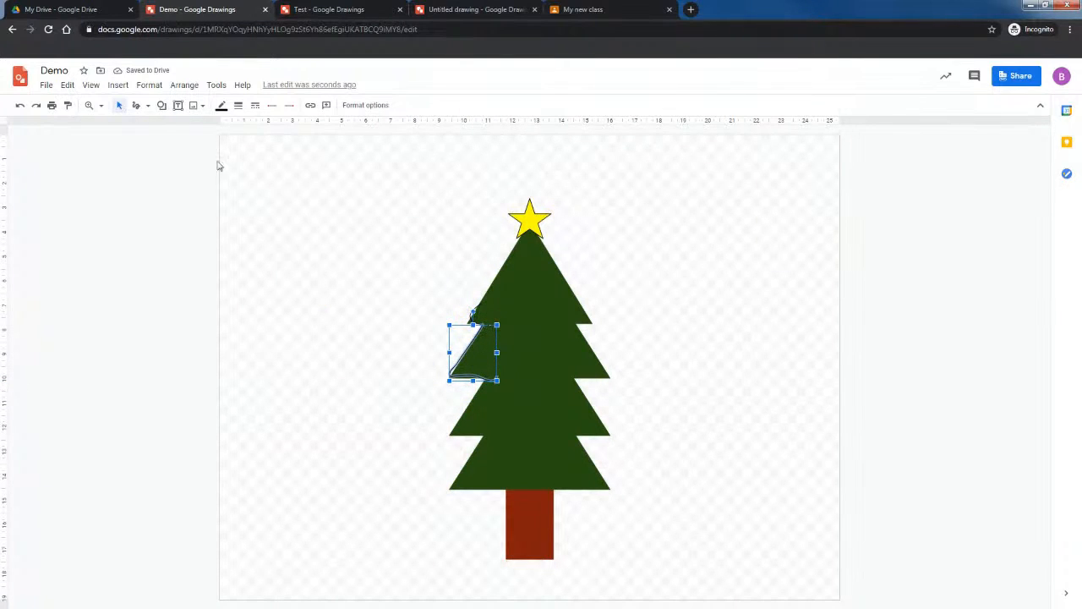
left_click(222, 104)
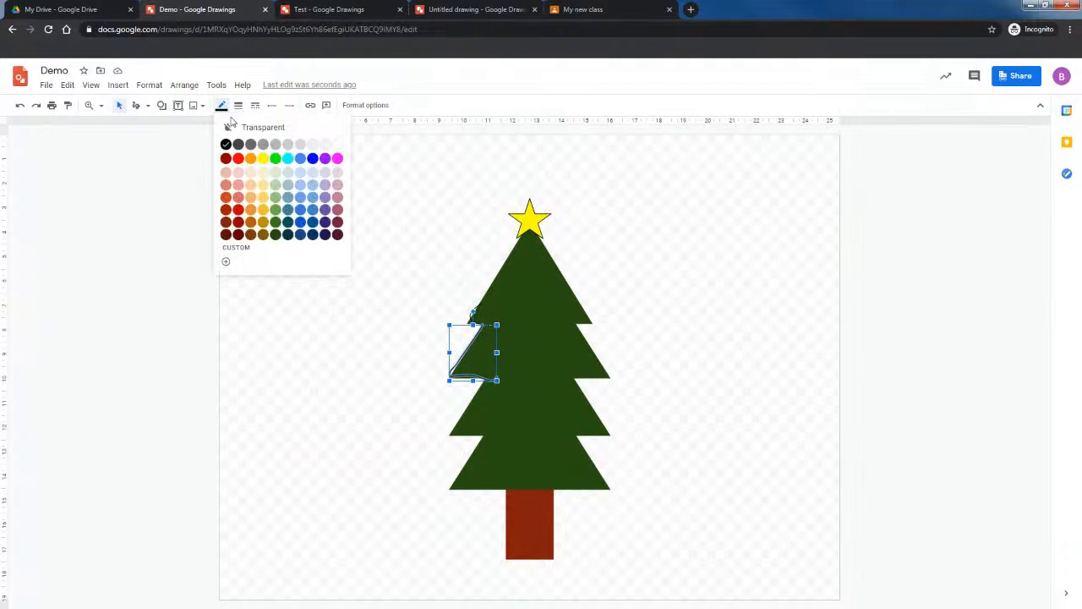
left_click(338, 147)
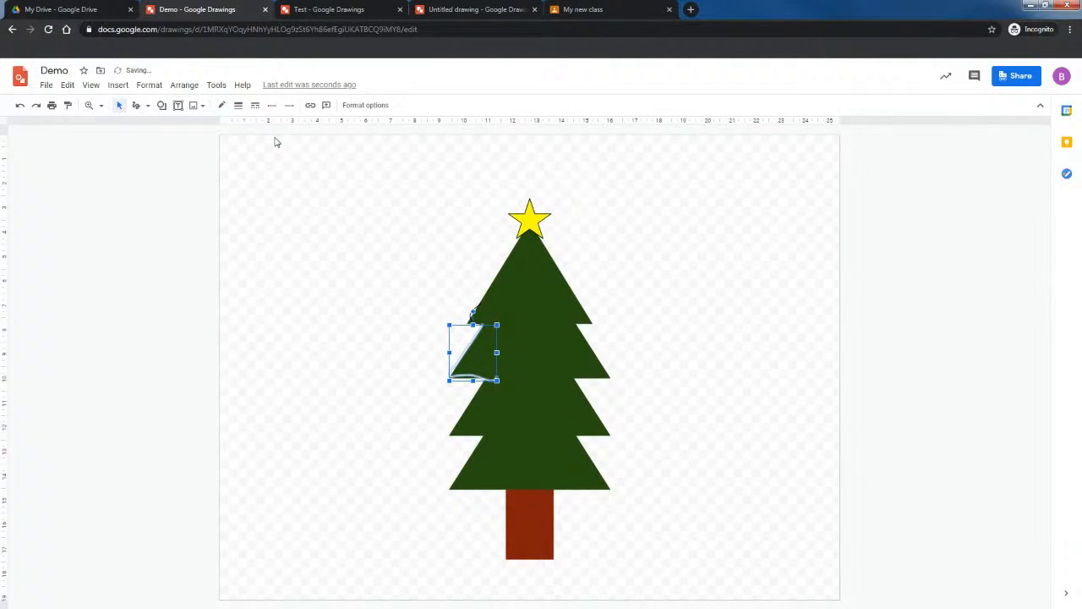
left_click(407, 342)
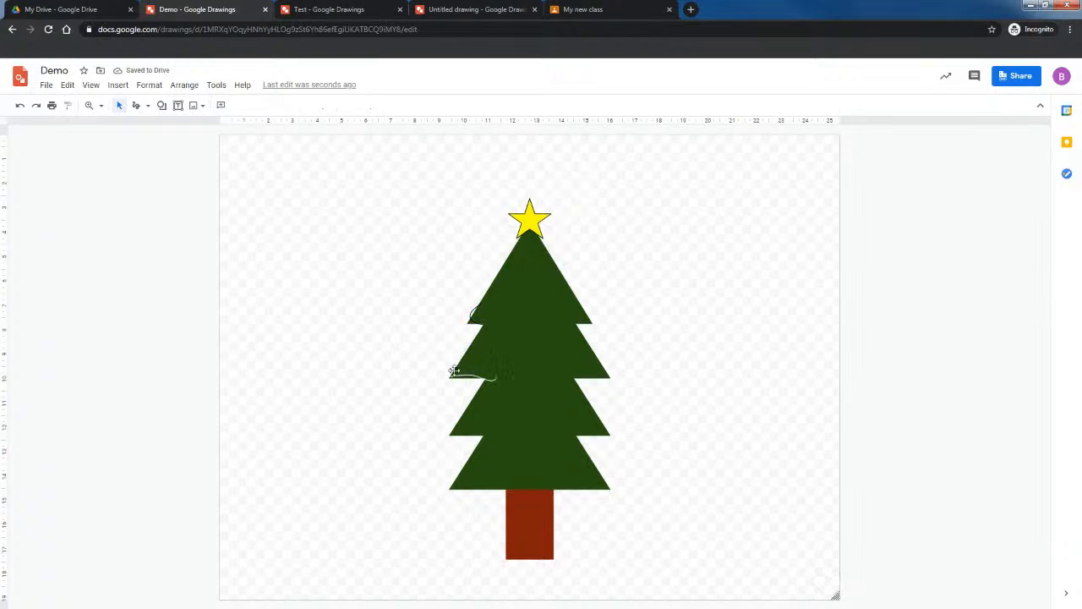
- Set the white scribble's line weight to 16 px
left_click(481, 376)
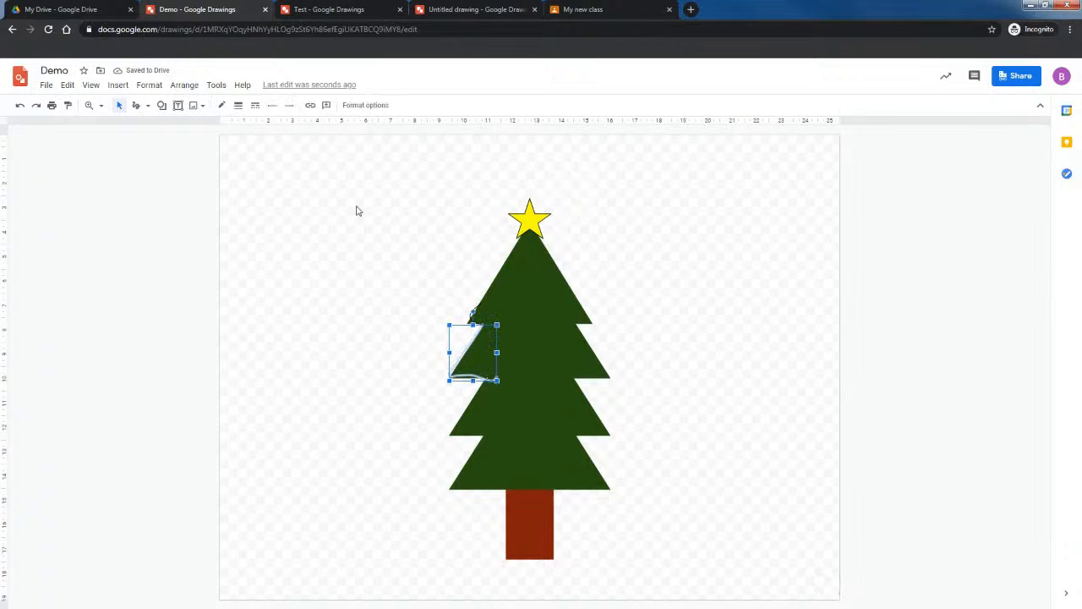
left_click(239, 106)
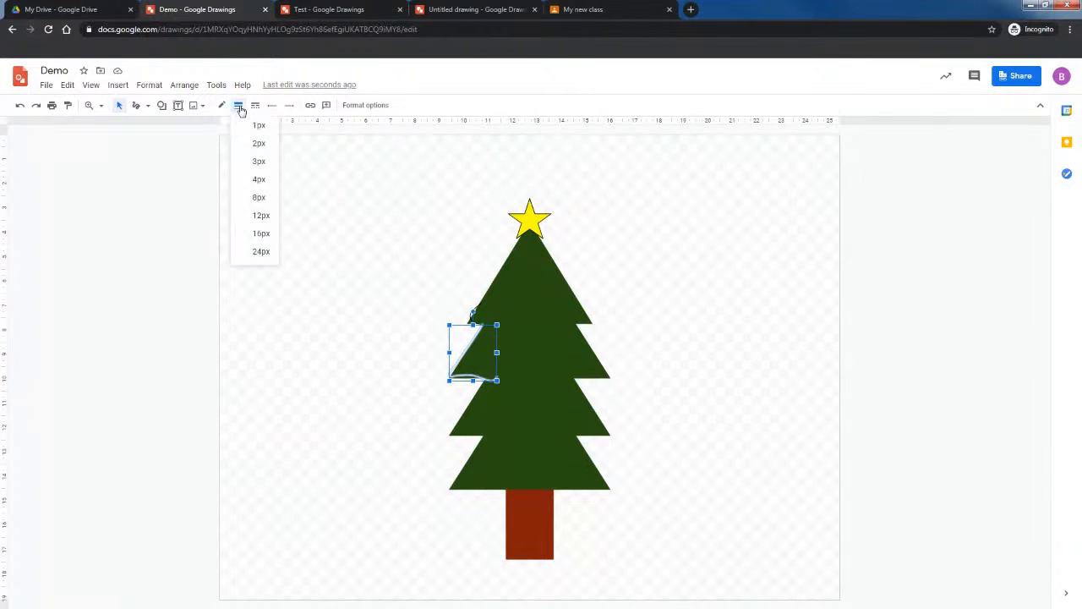
left_click(263, 234)
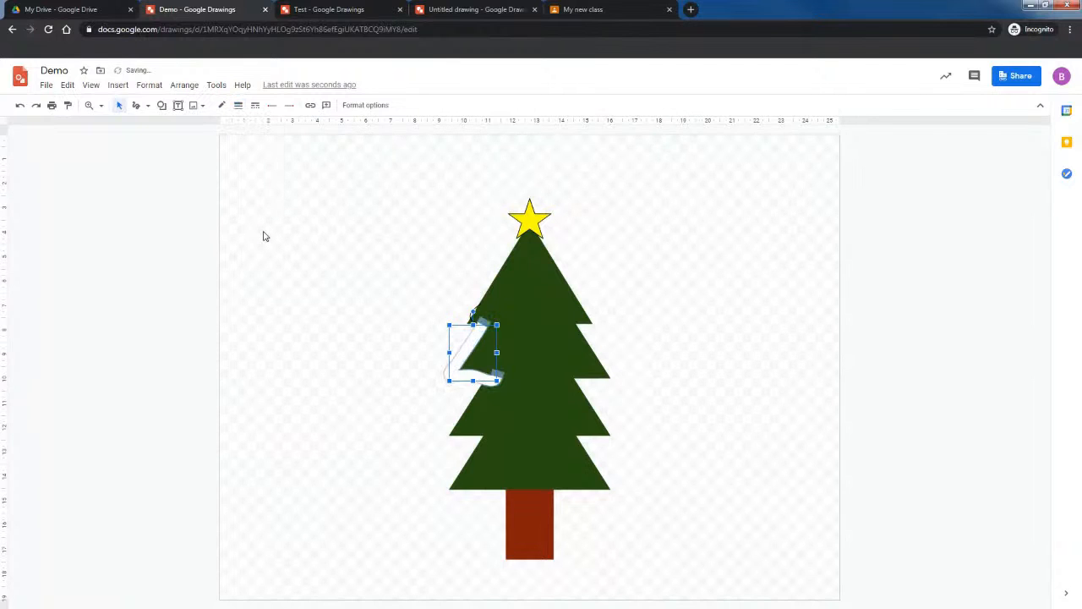
left_click(325, 260)
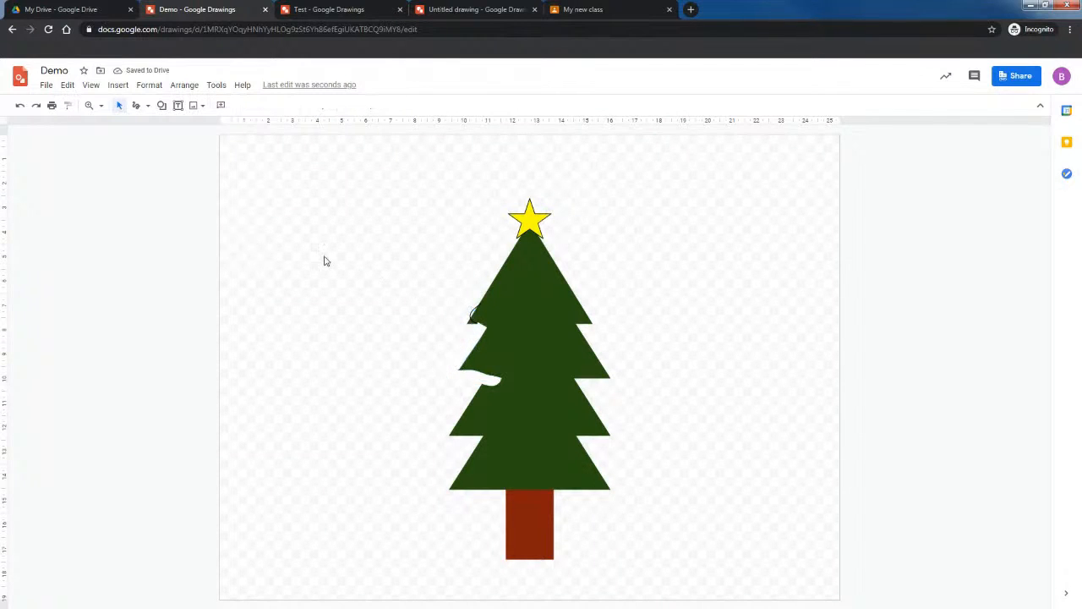
- Draw a rectangle across the full page width, about 25 cm wide and 14.5 cm tall, from the page's upper edge to the tree's base
left_click(457, 374)
left_click(385, 326)
left_click(162, 105)
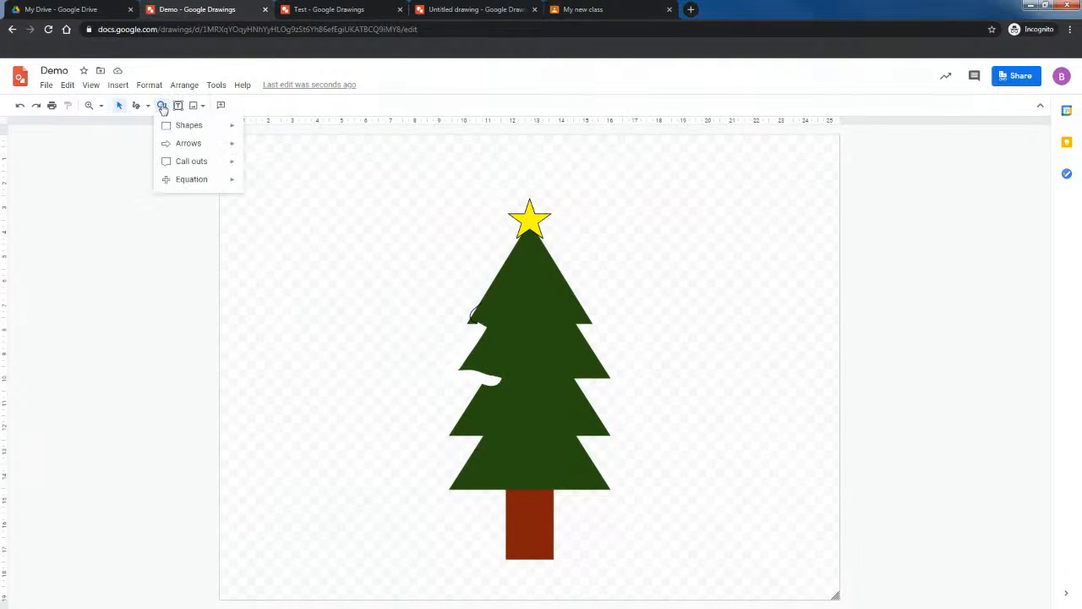
mouse_move(213, 127)
left_click(252, 130)
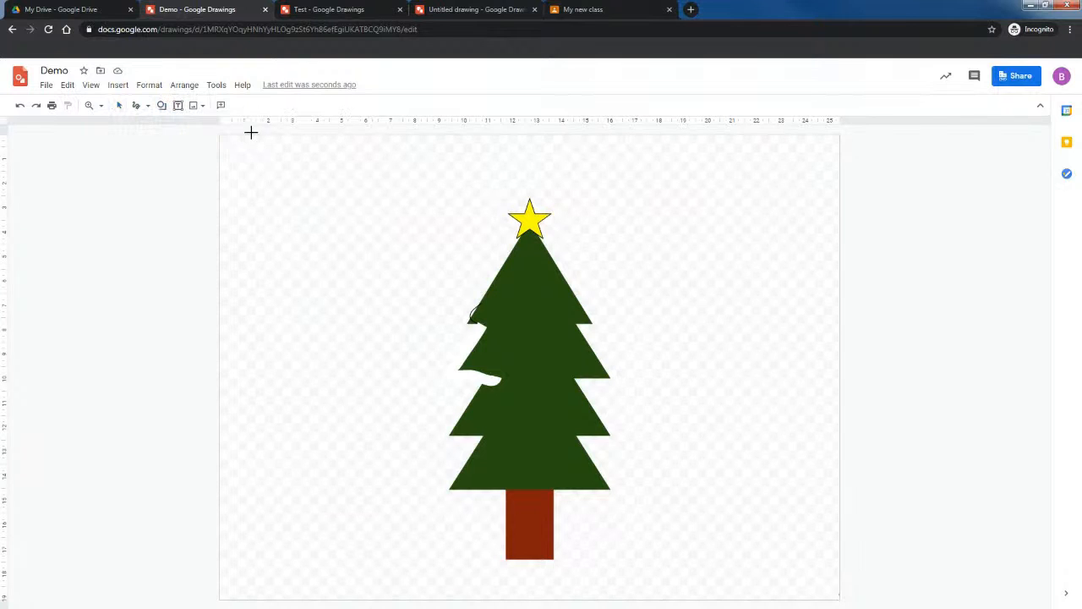
left_click_drag(225, 141, 832, 490)
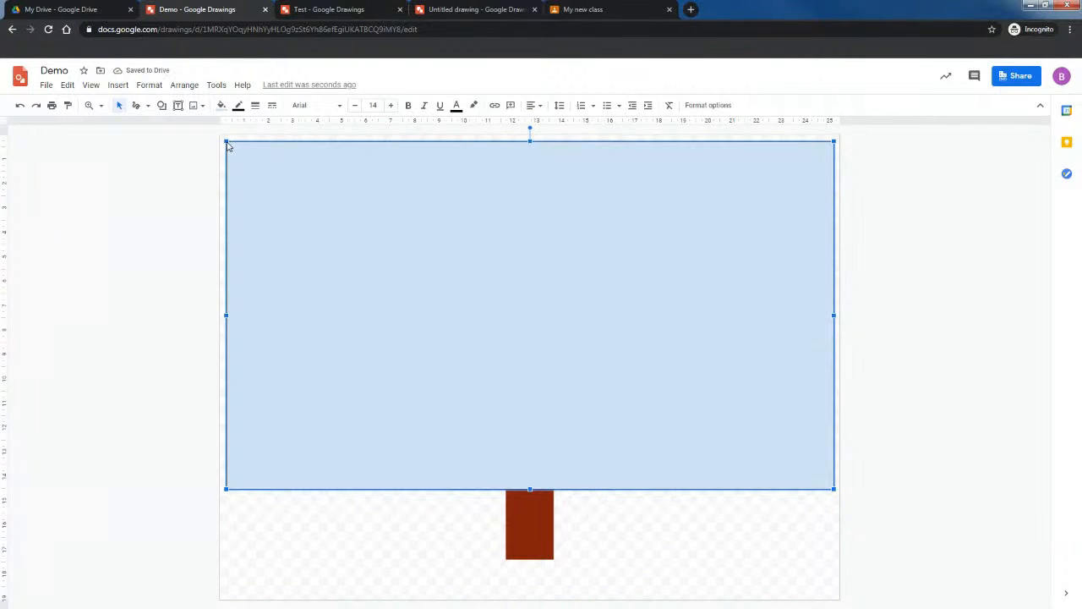
left_click_drag(227, 143, 221, 136)
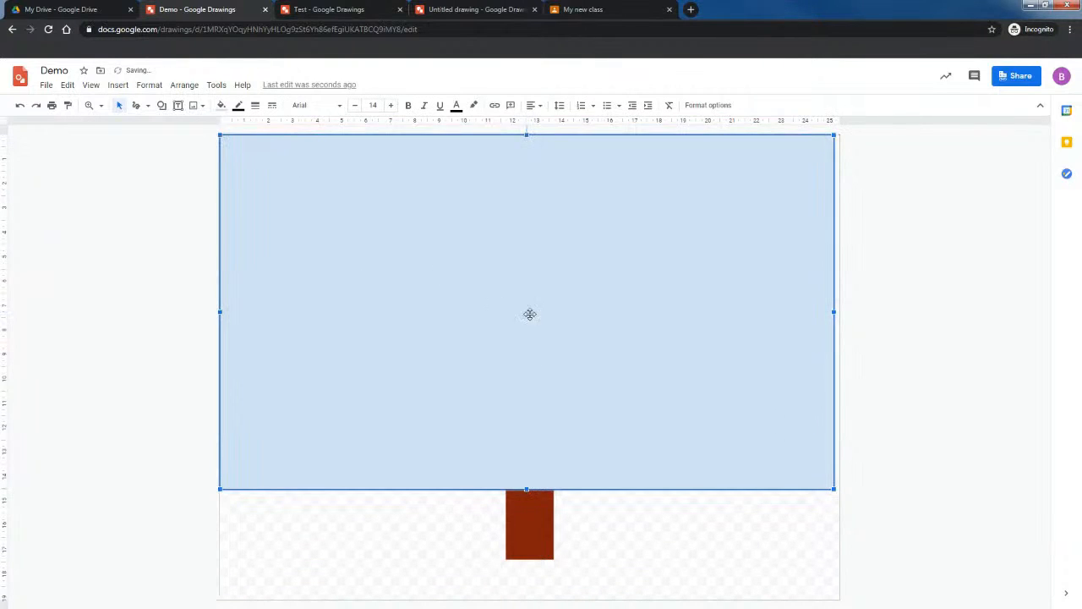
left_click_drag(833, 488, 839, 489)
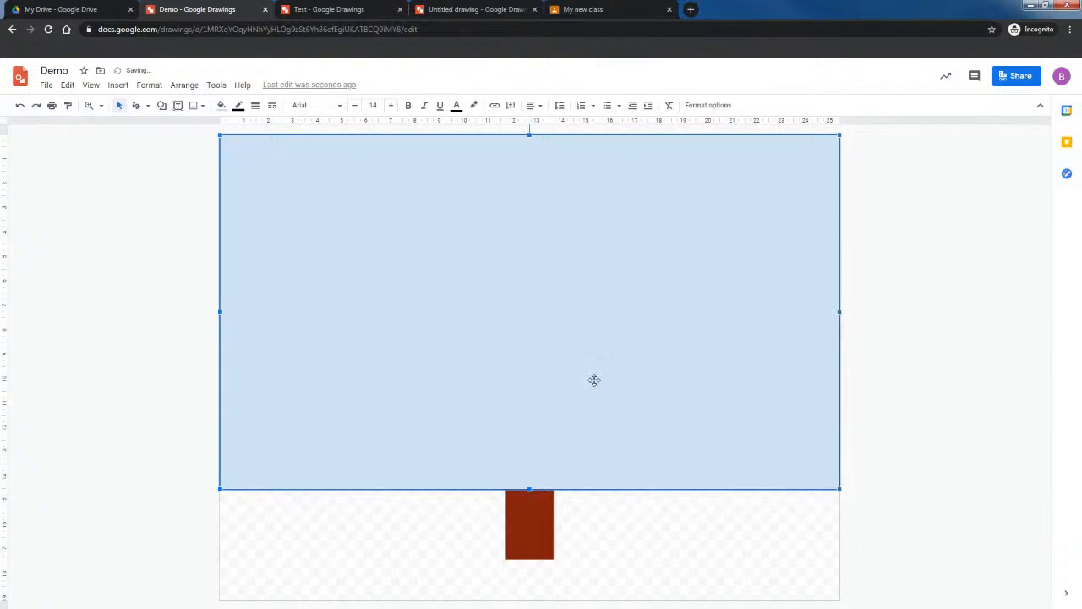
- Send the large rectangle to the back, behind the tree, and fill it with dark blue
right_click(464, 251)
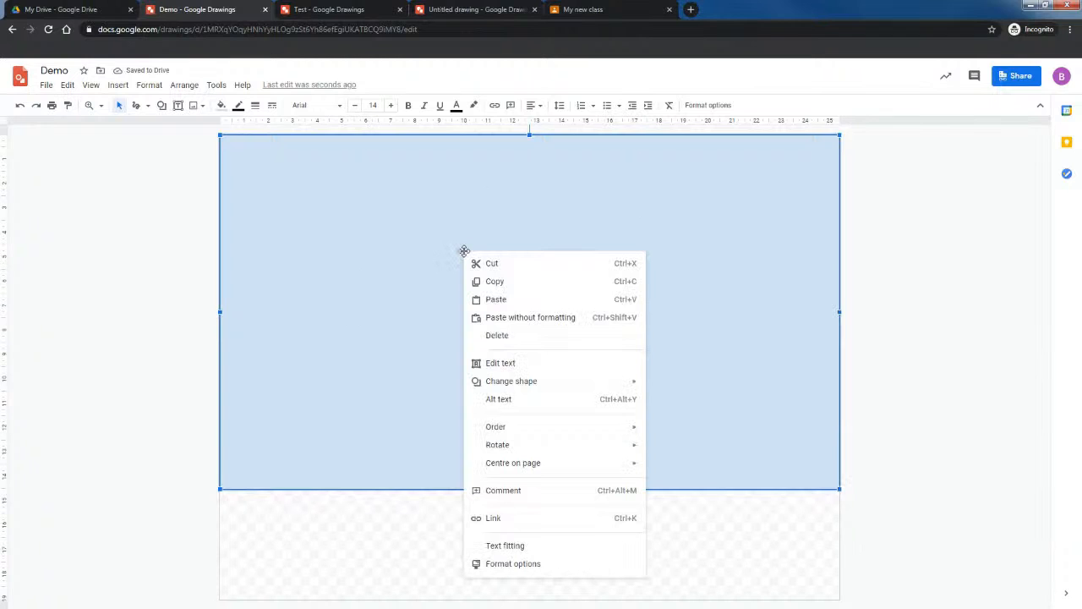
mouse_move(589, 390)
mouse_move(585, 429)
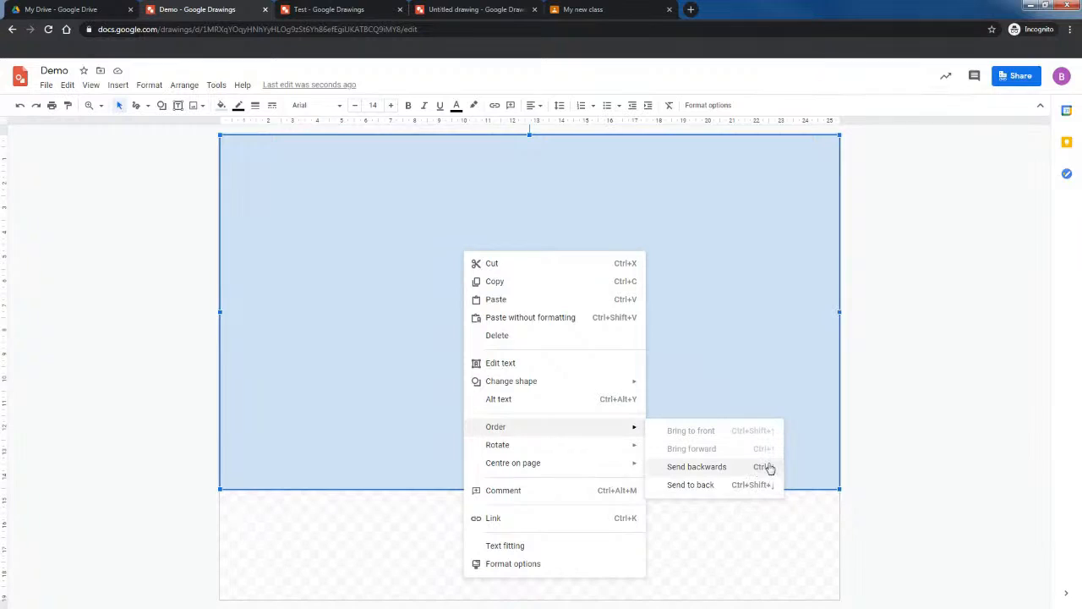
left_click(725, 487)
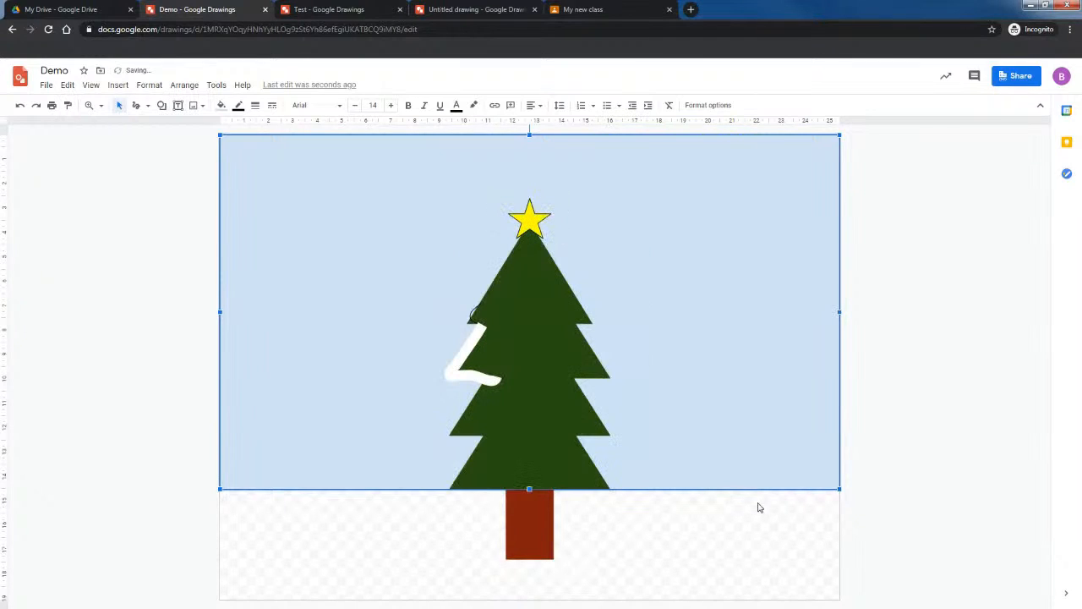
left_click(222, 105)
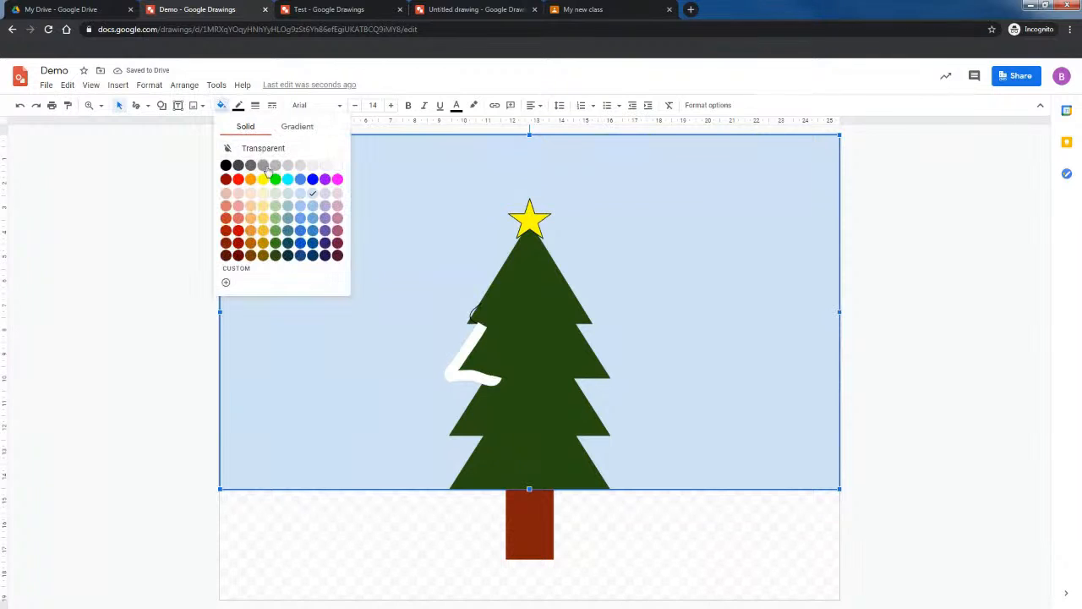
left_click(312, 254)
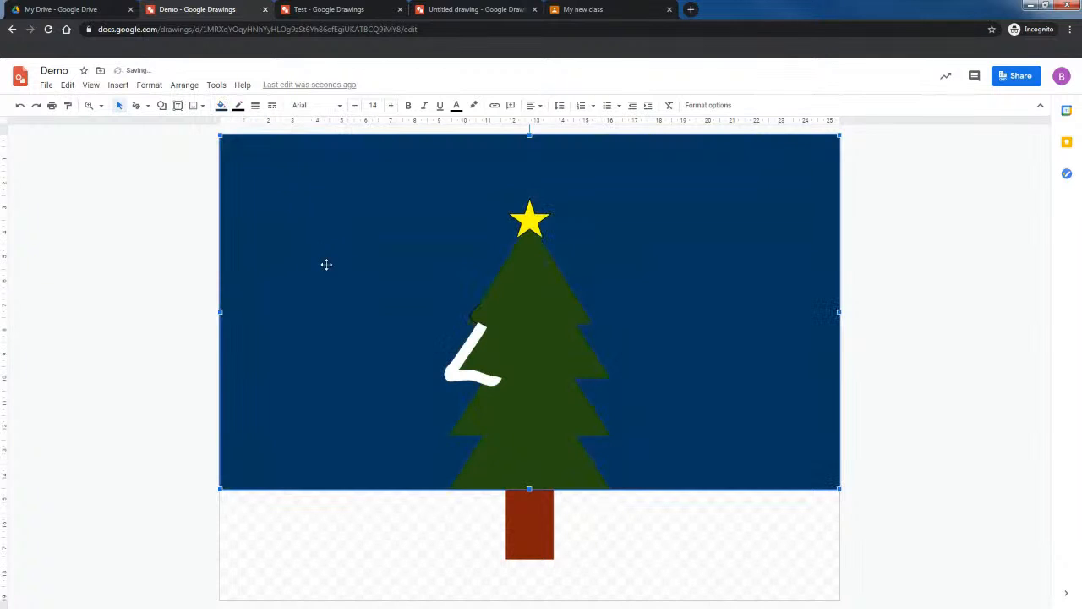
- Place a copy of the white scribble on the left tip of the tree's uppermost tier
left_click(453, 351)
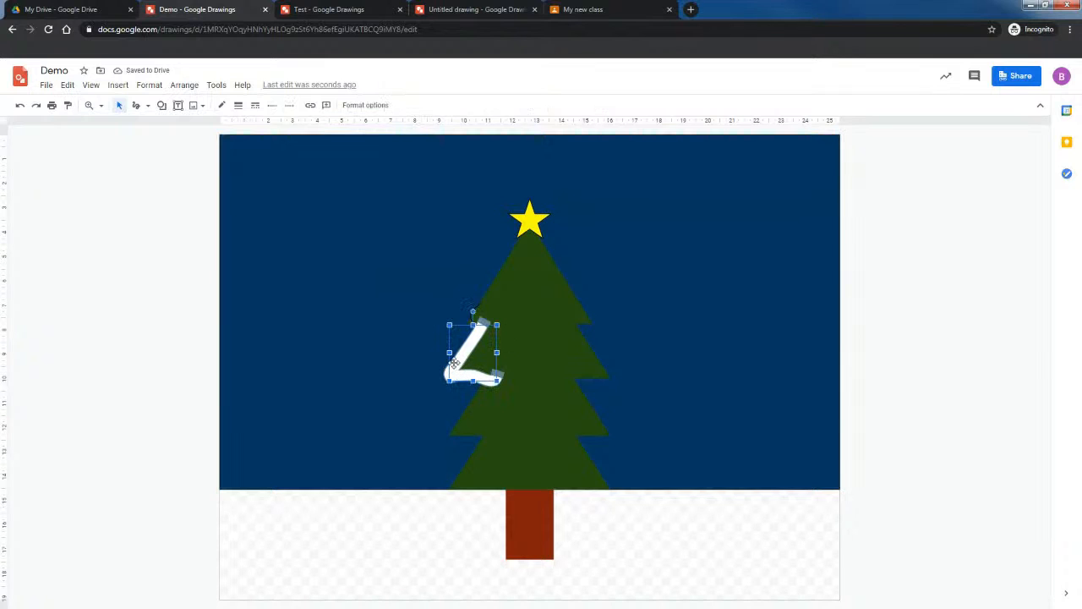
mouse_move(454, 361)
left_mouse_down()
mouse_move(464, 372)
mouse_move(481, 304)
left_mouse_up()
left_click(437, 312)
left_click(475, 326)
- Add copies of the white scribble to the left tips of the third and lowest tiers
key("ctrl+d")
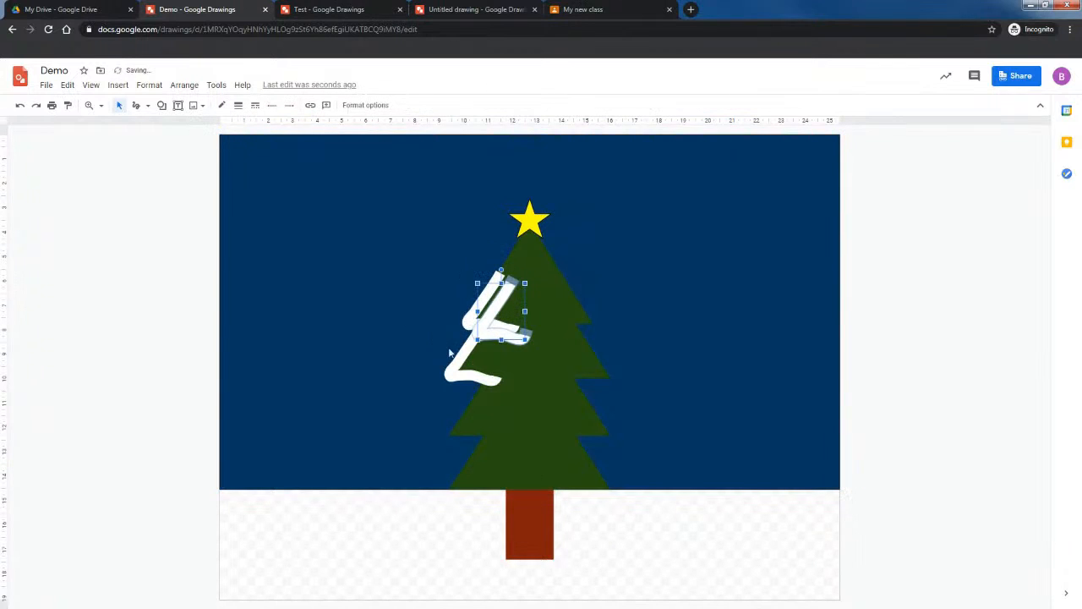
mouse_move(493, 335)
left_mouse_down()
mouse_move(456, 425)
mouse_move(464, 434)
left_mouse_up()
left_click(416, 407)
left_click(469, 413)
left_click(401, 386)
key("ctrl+v")
left_click_drag(466, 442, 452, 485)
left_click(395, 454)
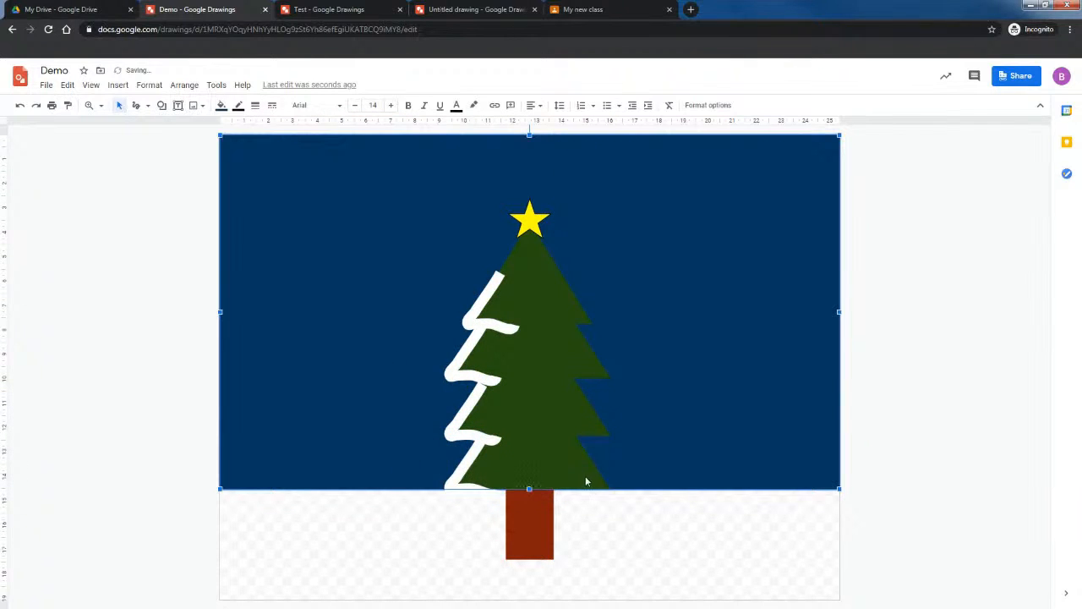
- Copy the second tier's white scribble and place the copy over the right side of the uppermost tier
left_click(478, 316)
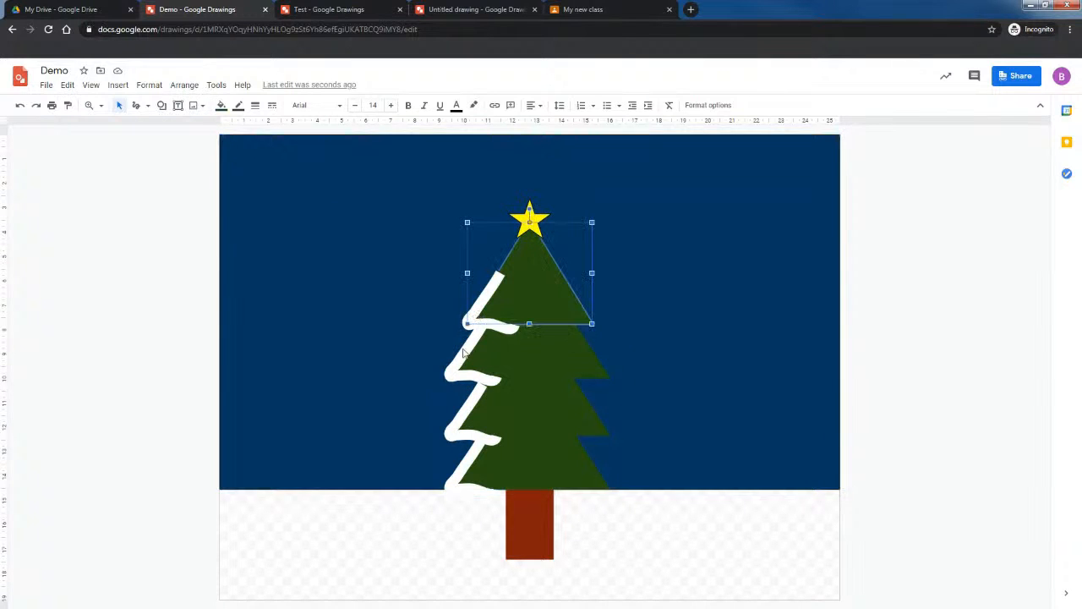
left_click(465, 351)
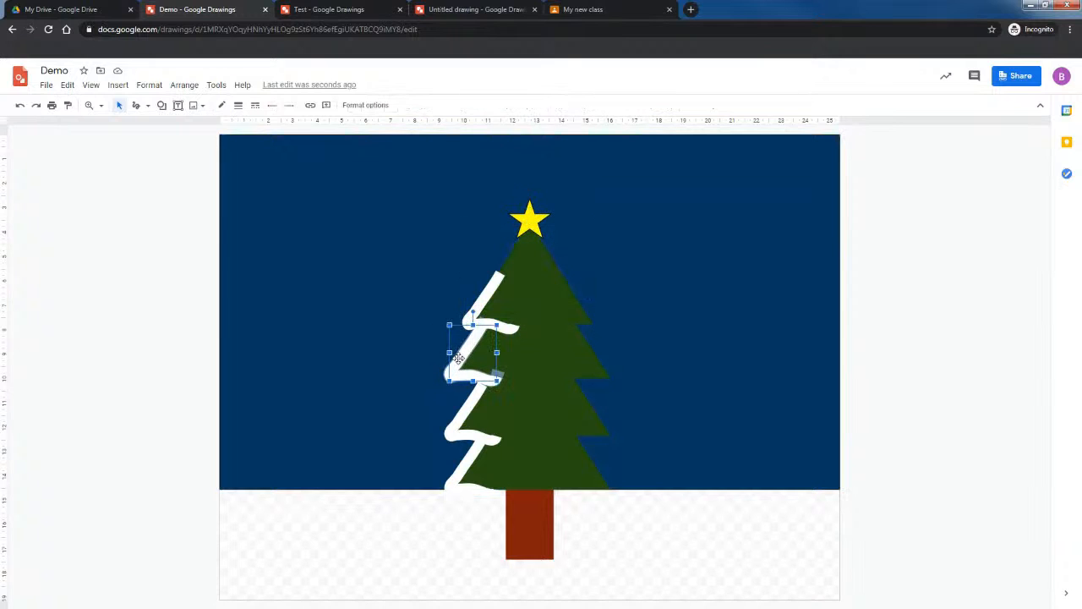
right_click(459, 358)
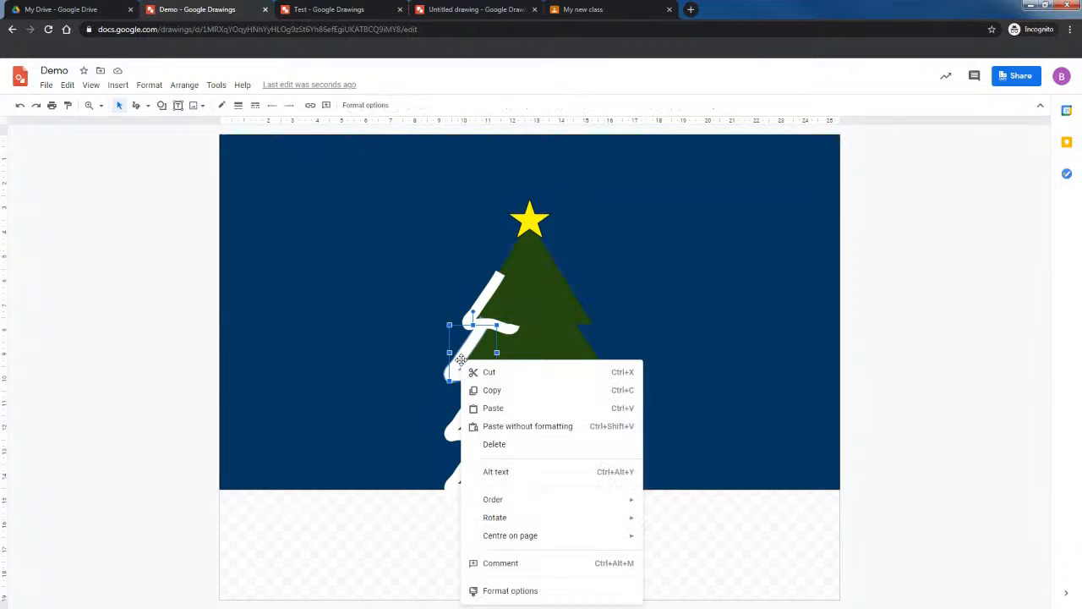
left_click(493, 390)
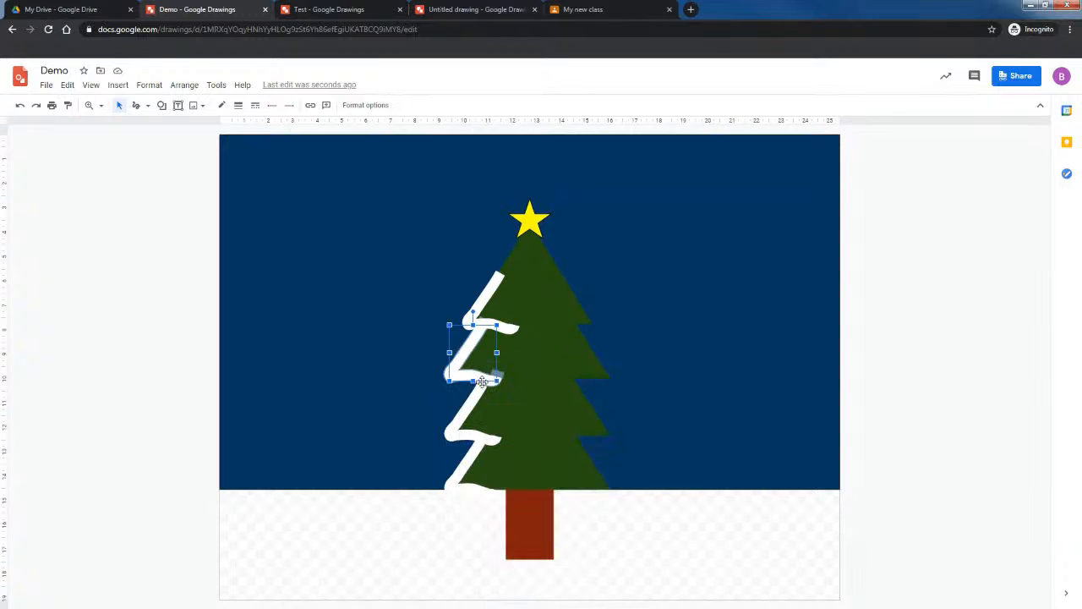
key("ctrl+v")
mouse_move(469, 348)
left_mouse_down()
mouse_move(567, 312)
mouse_move(573, 298)
left_mouse_up()
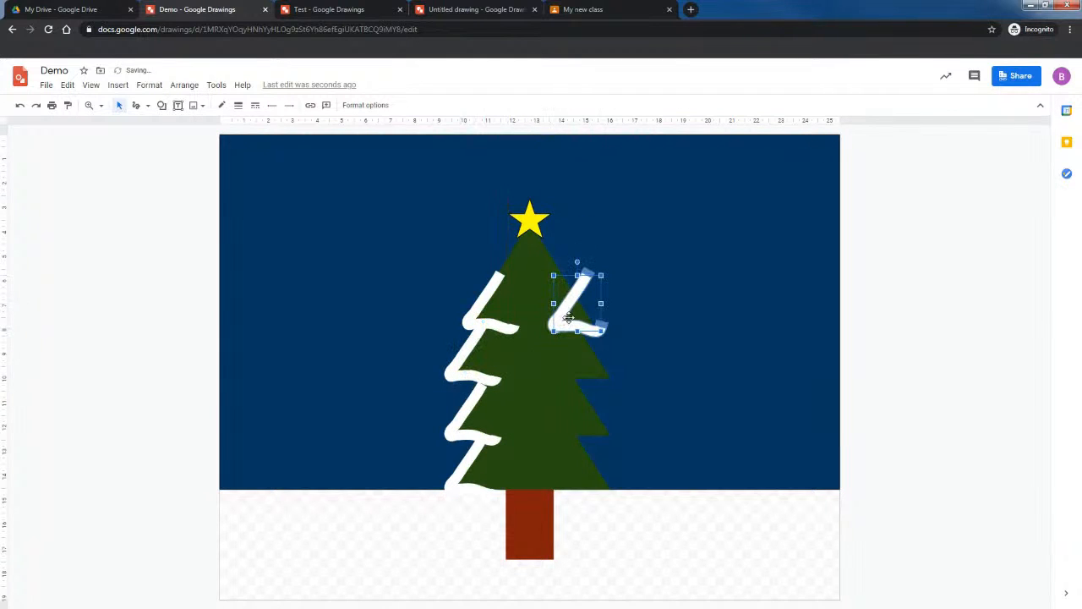
right_click(565, 316)
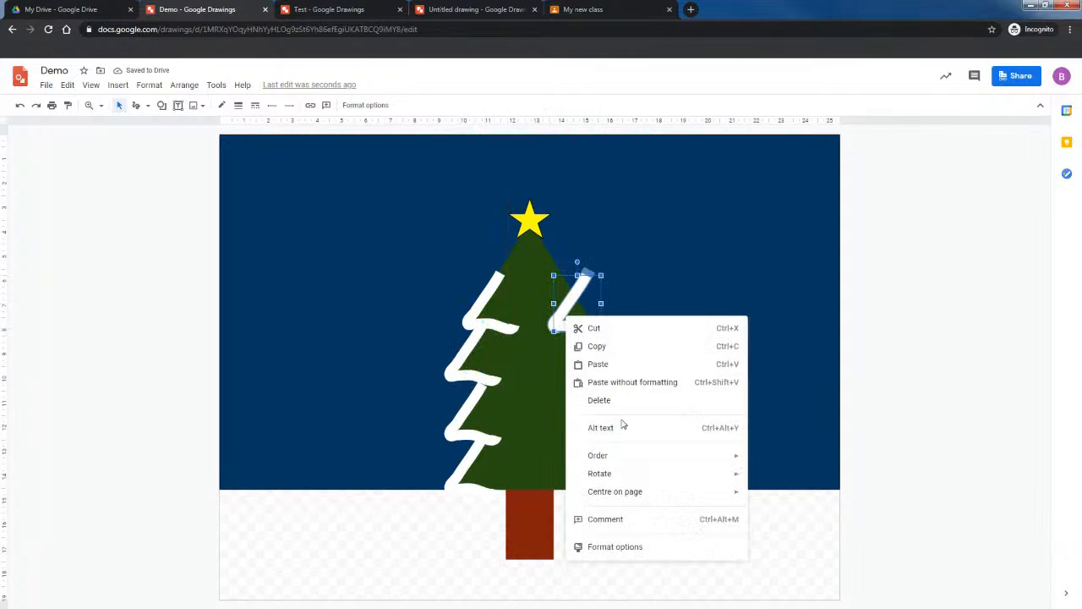
mouse_move(671, 480)
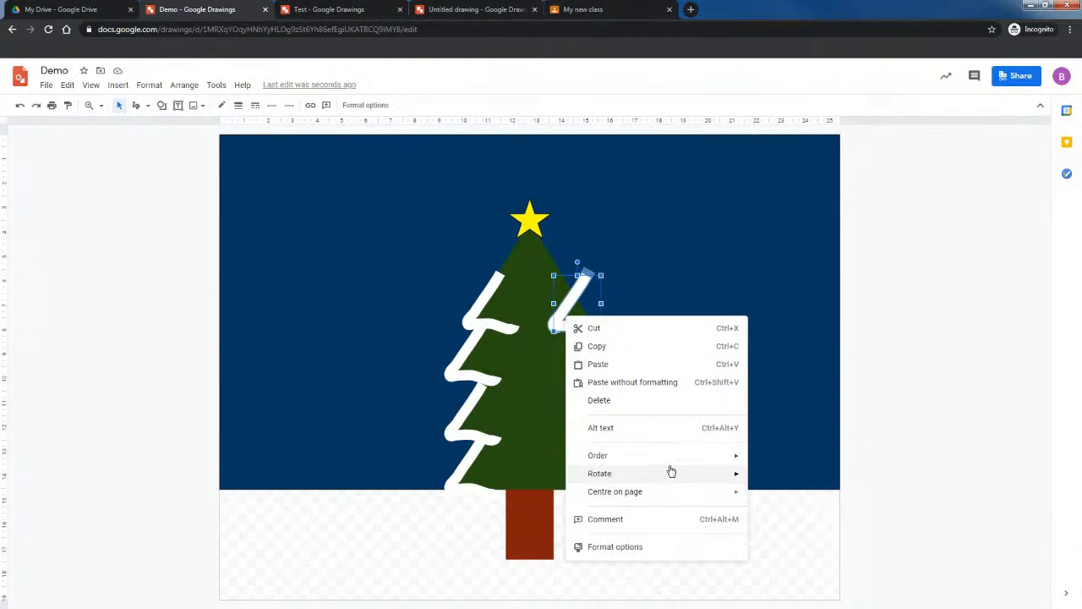
mouse_move(616, 478)
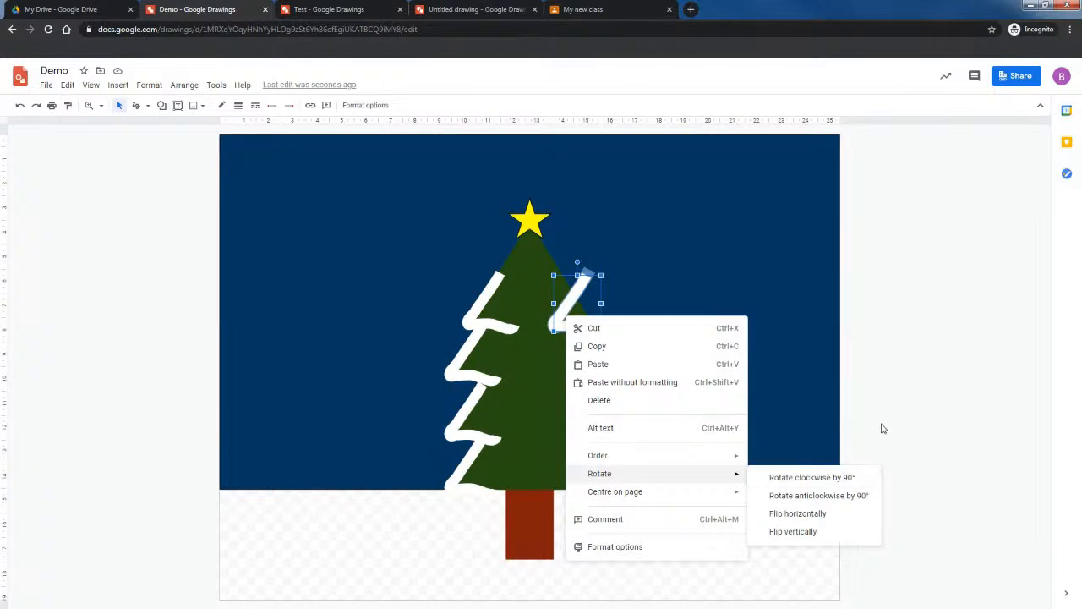
left_click(884, 428)
- Rotate the scribble copy on the right side of the uppermost tier slightly anticlockwise
left_click(574, 302)
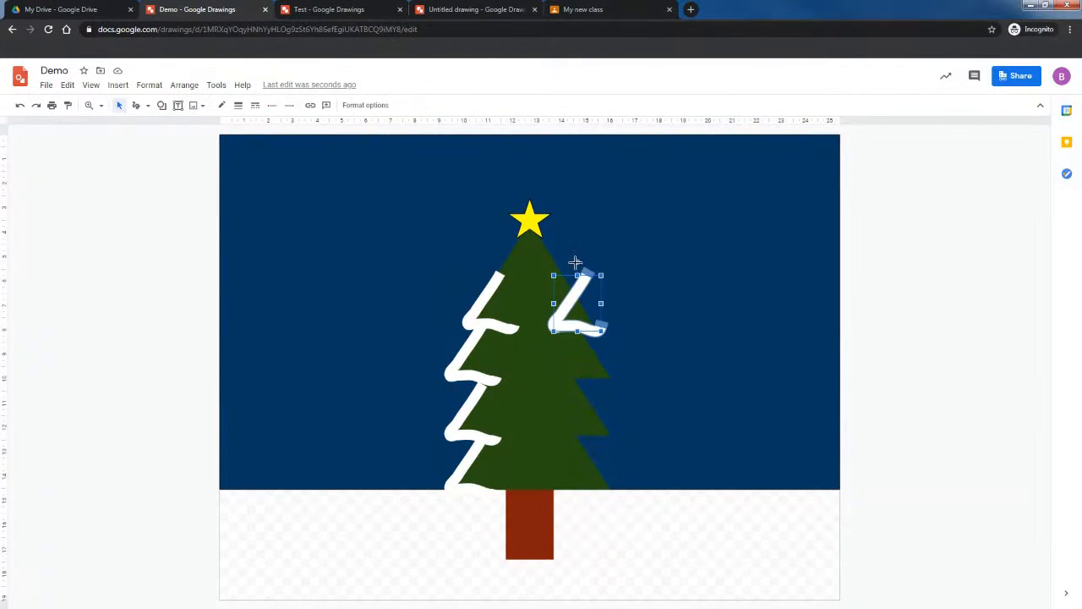
mouse_move(575, 261)
left_mouse_down()
mouse_move(550, 295)
mouse_move(559, 334)
mouse_move(638, 357)
mouse_move(626, 363)
mouse_move(625, 310)
mouse_move(598, 265)
mouse_move(570, 270)
left_mouse_up()
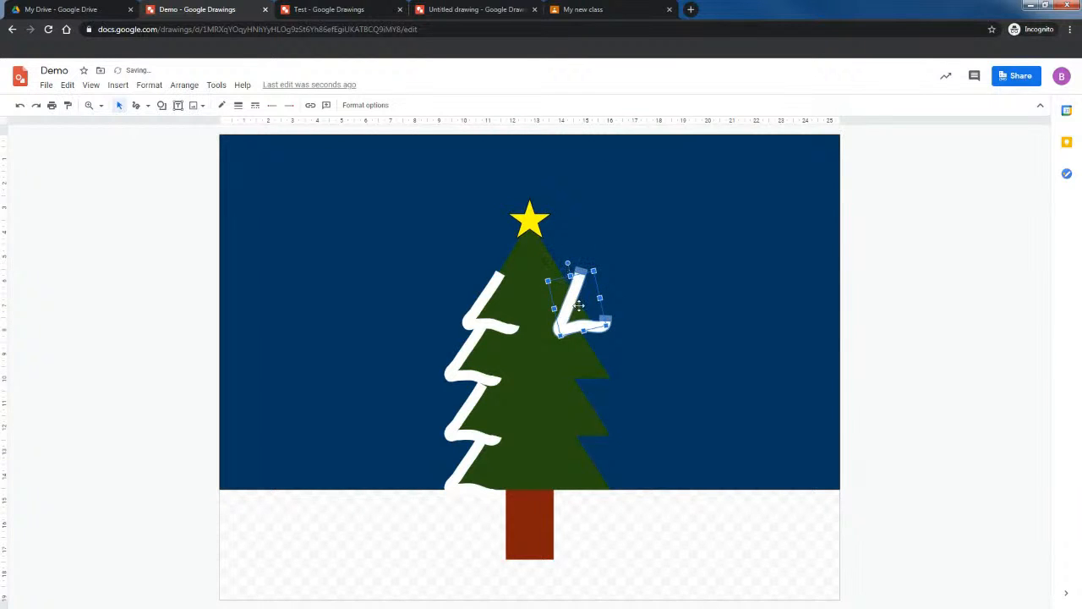
- Try flipping the right-hand scribble copy vertically and undo the flip
right_click(579, 305)
mouse_move(630, 447)
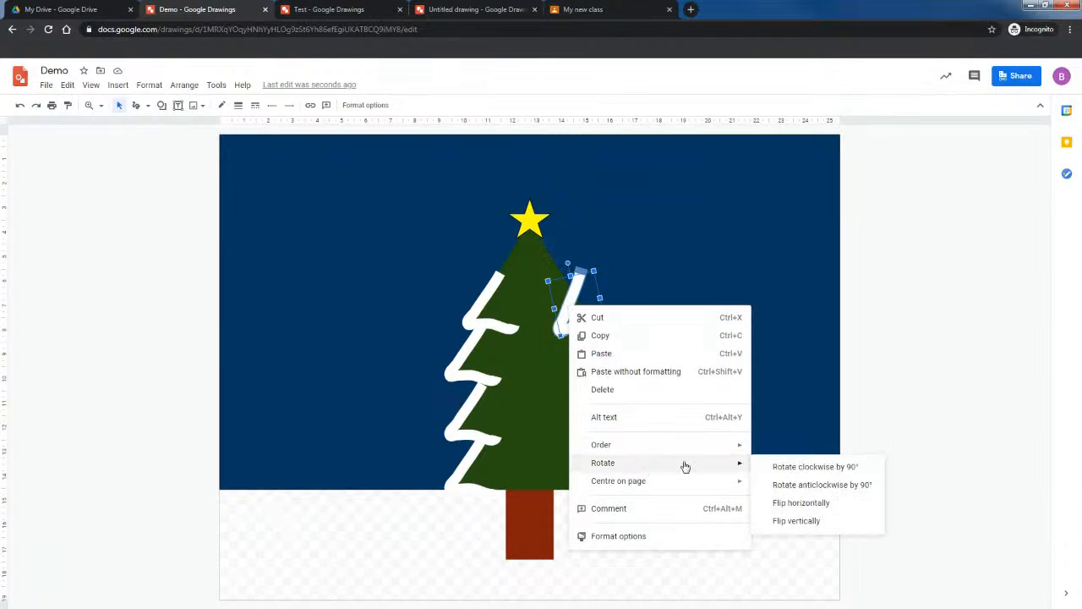
left_click(808, 524)
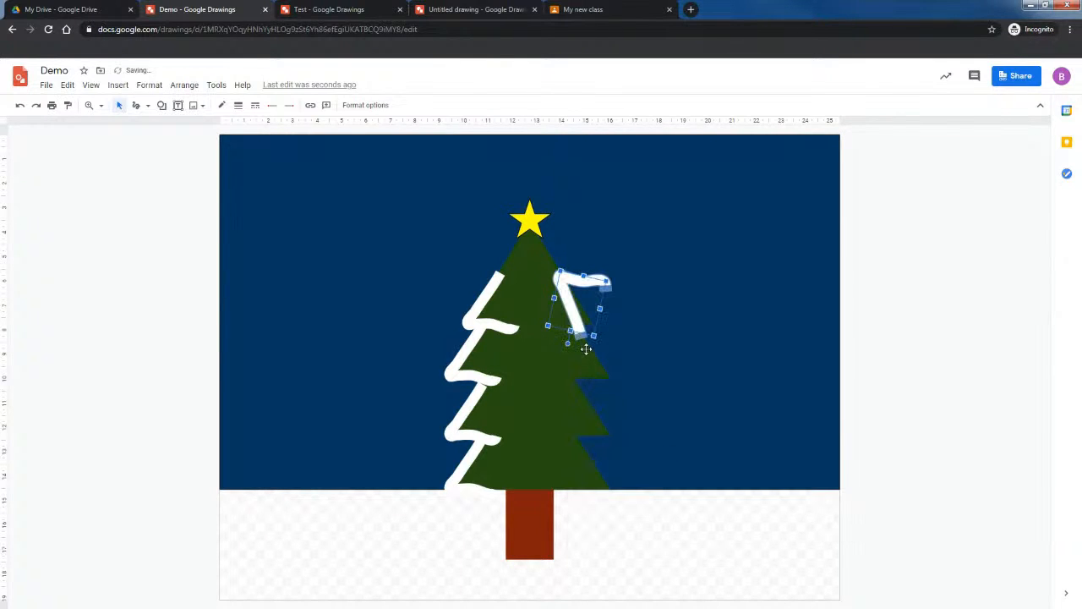
left_click(20, 106)
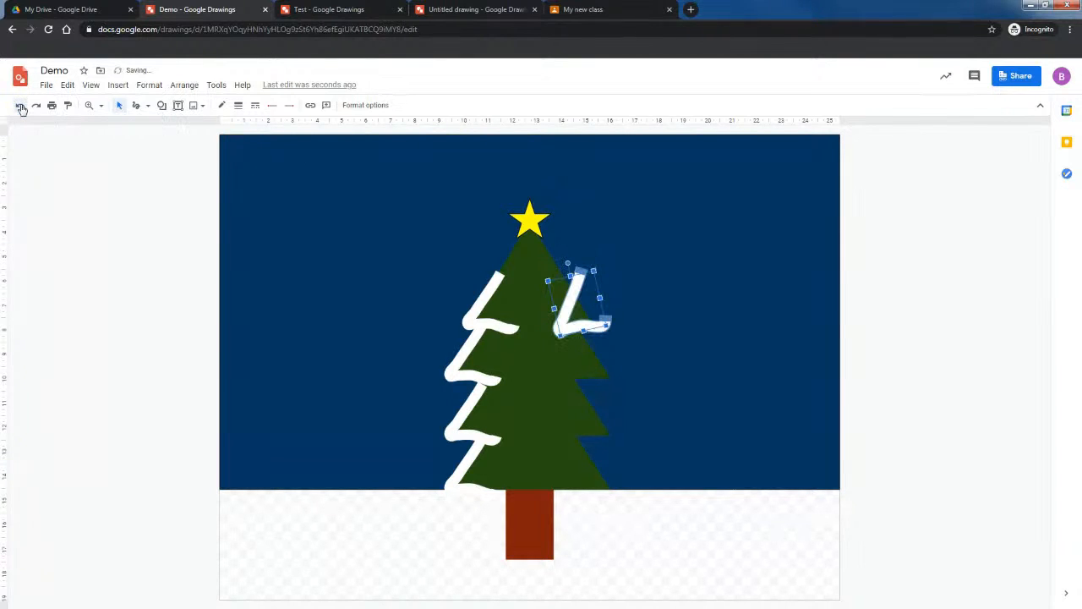
- Flip the right-hand scribble copy horizontally and nudge it towards the right edge of the uppermost tier
right_click(570, 303)
mouse_move(648, 461)
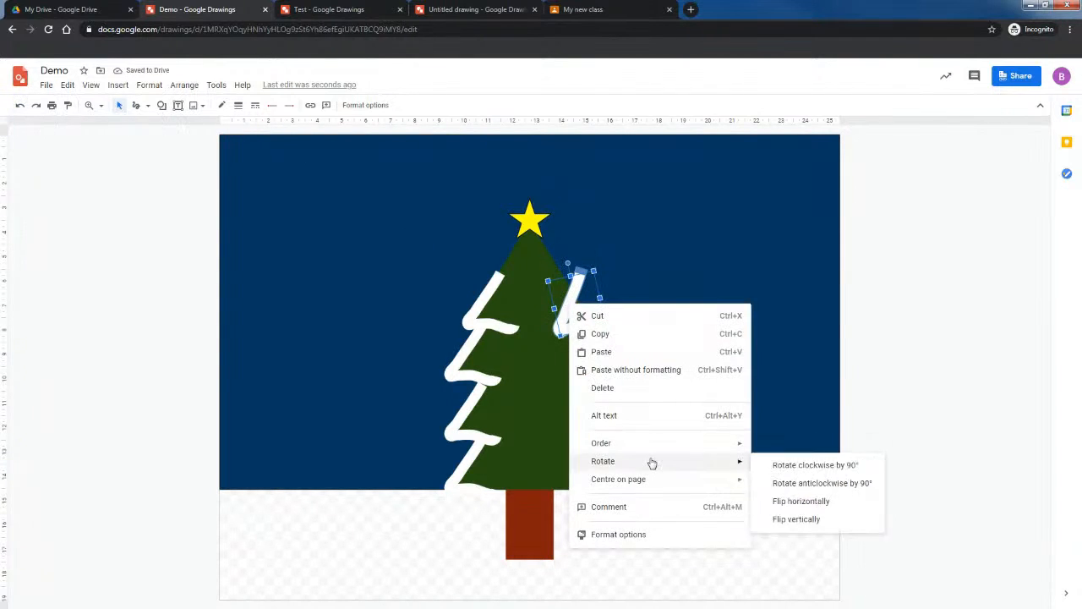
left_click(799, 502)
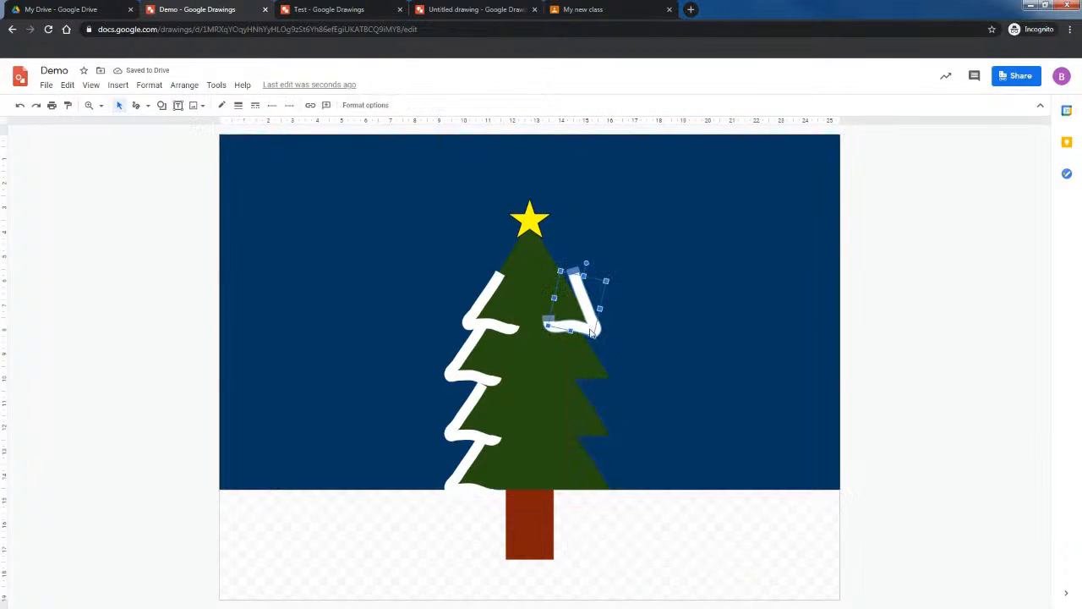
left_click_drag(594, 328, 595, 321)
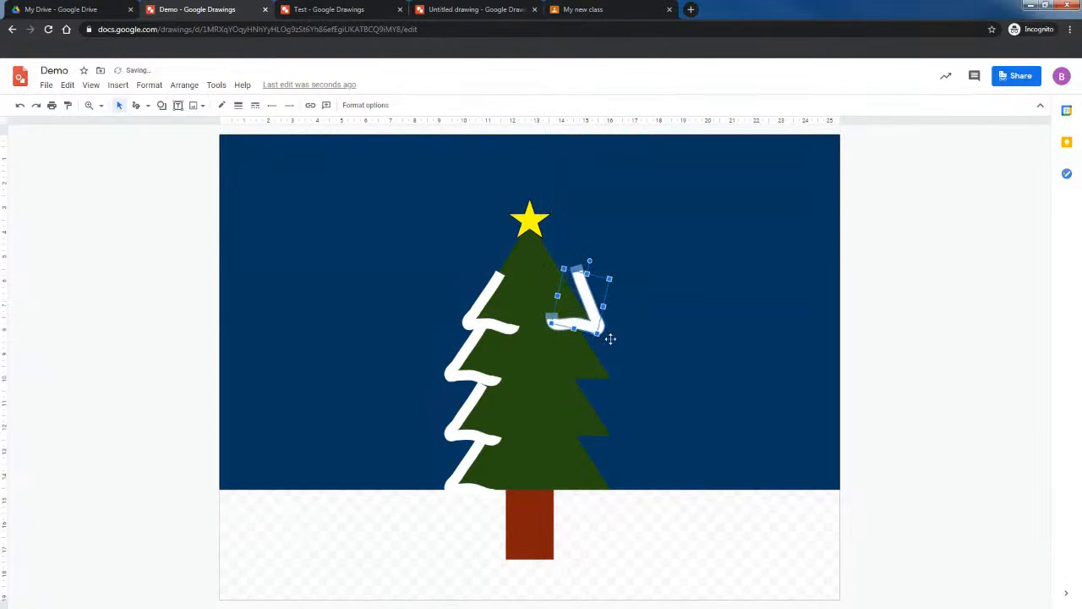
left_click(635, 358)
left_click(596, 332)
- Duplicate the flipped white scribble onto the right tips of the second, third and lowest tiers
right_click(597, 332)
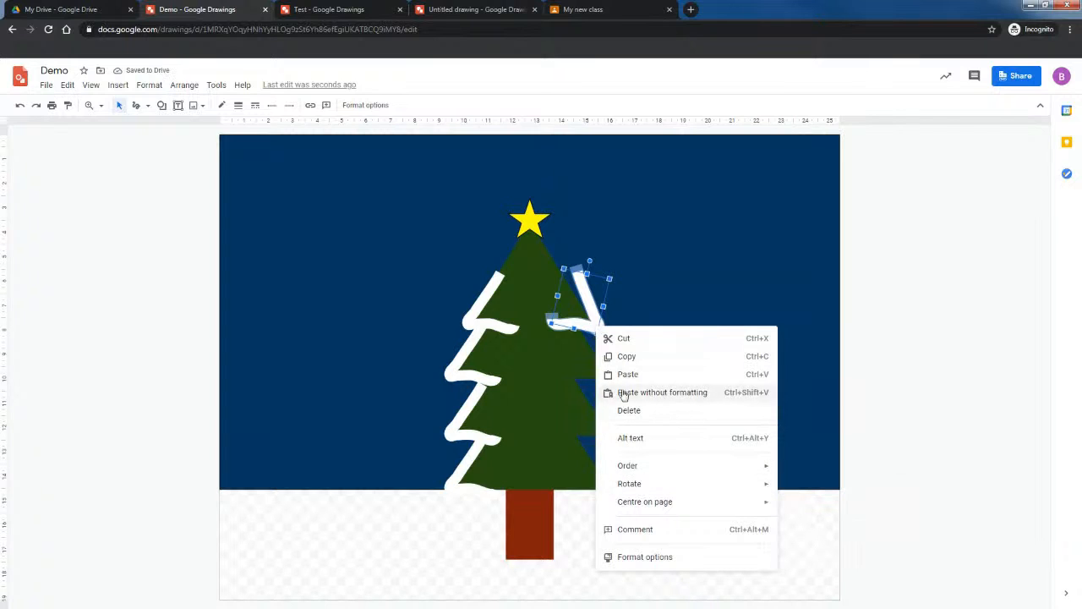
left_click(585, 326)
mouse_move(588, 322)
left_mouse_down()
mouse_move(632, 340)
mouse_move(582, 348)
mouse_move(596, 380)
mouse_move(585, 433)
mouse_move(669, 434)
mouse_move(574, 454)
mouse_move(593, 453)
left_mouse_up()
left_click_drag(574, 483, 582, 523)
left_click(652, 519)
left_click(598, 454)
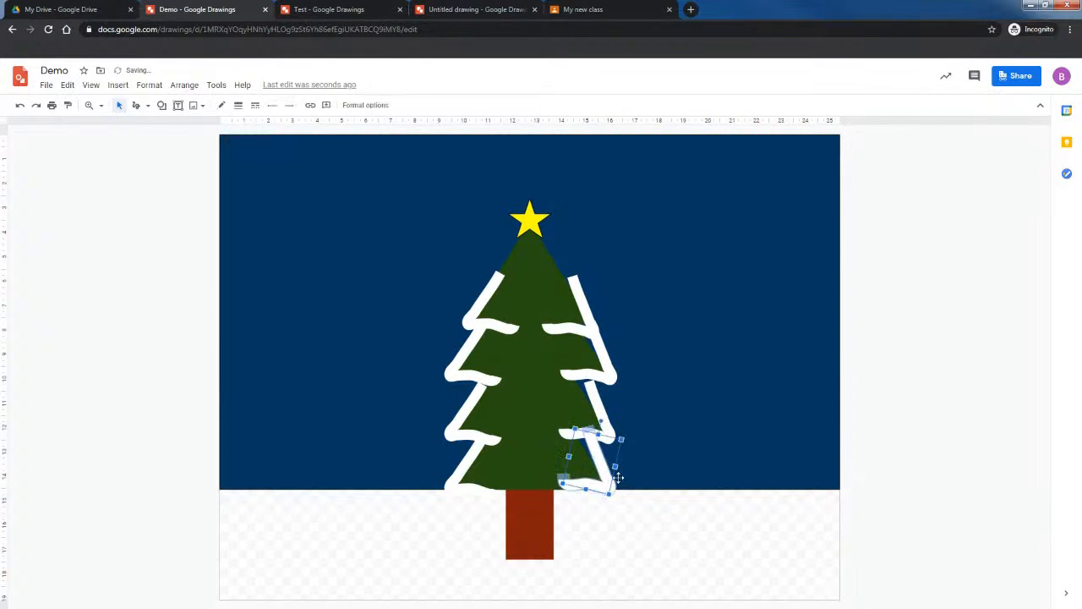
- Shift and rotate the white scribbles on the right side of the lower three tiers to follow the tree's outline
left_click_drag(600, 413, 590, 416)
left_click(598, 463)
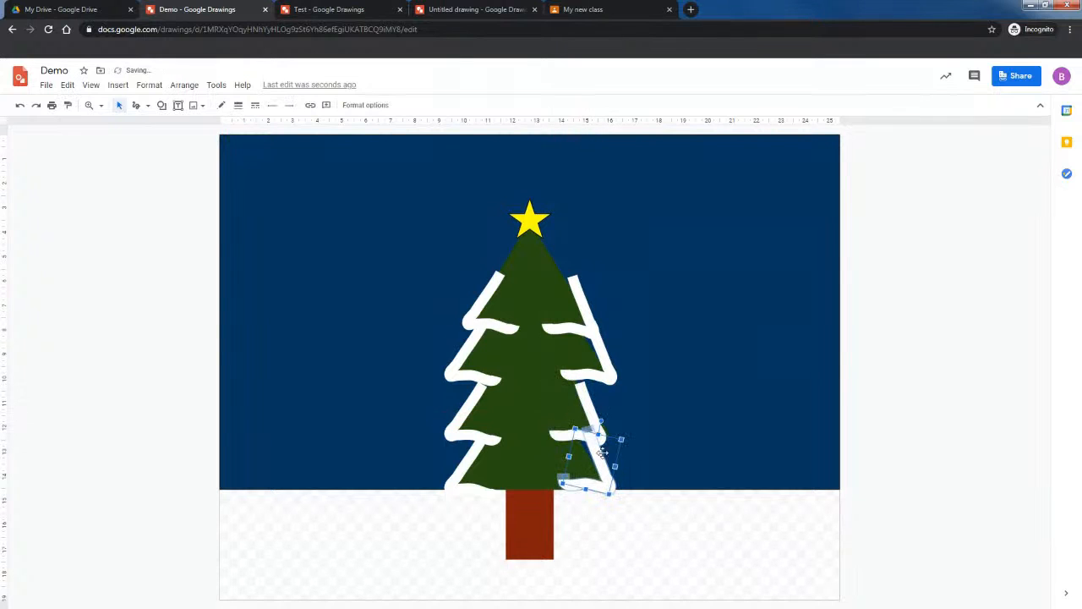
mouse_move(600, 425)
left_mouse_down()
mouse_move(581, 394)
mouse_move(591, 355)
left_mouse_up()
left_click(681, 406)
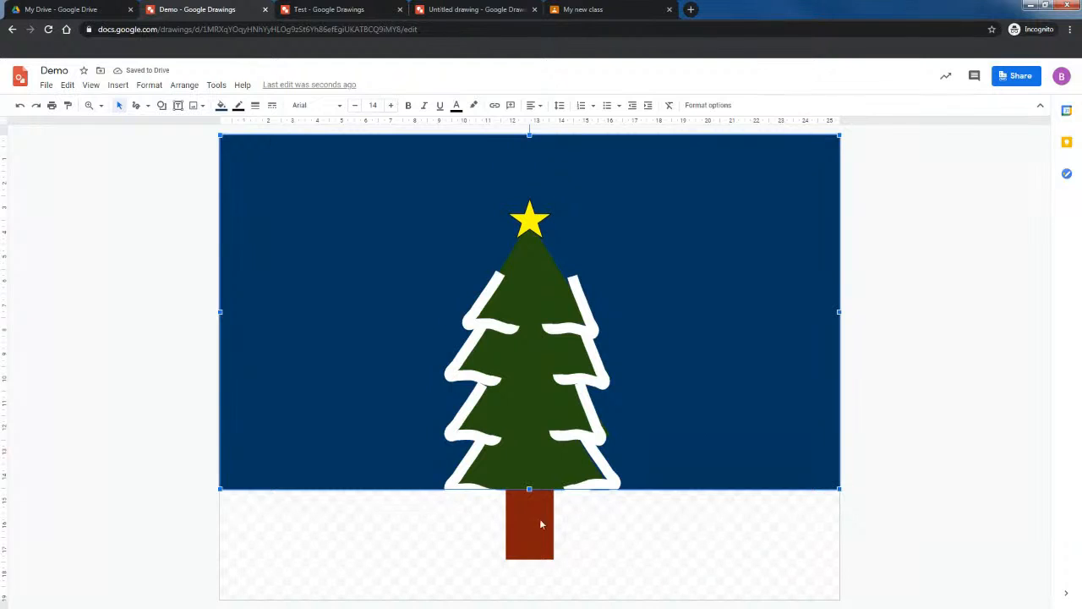
- Draw a closed freehand Scribble outline in the sky left of the tree and undo the extra short stroke inside it
left_click(875, 555)
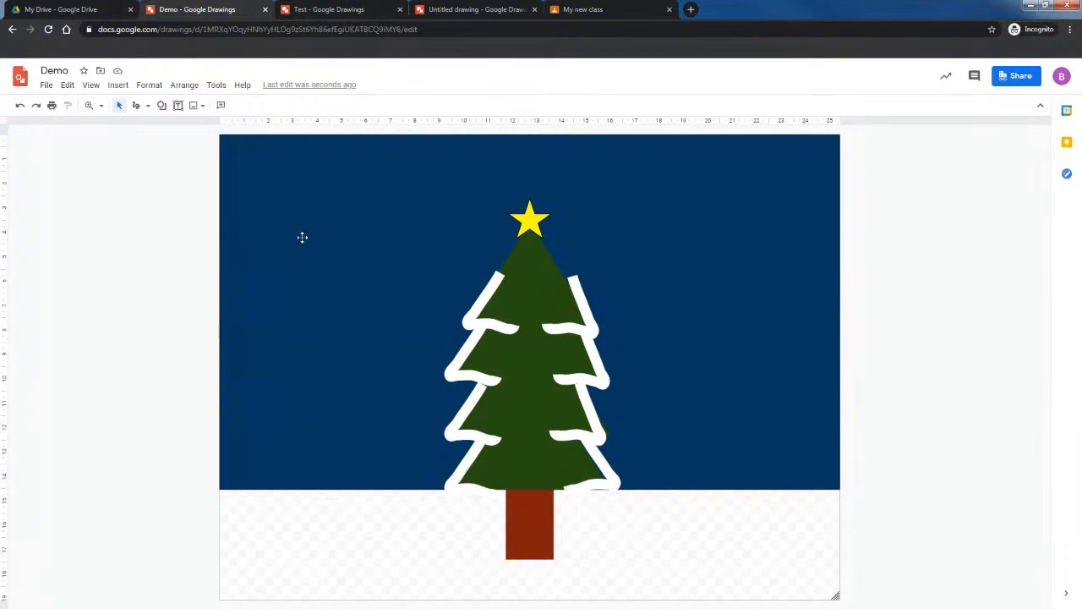
left_click(147, 107)
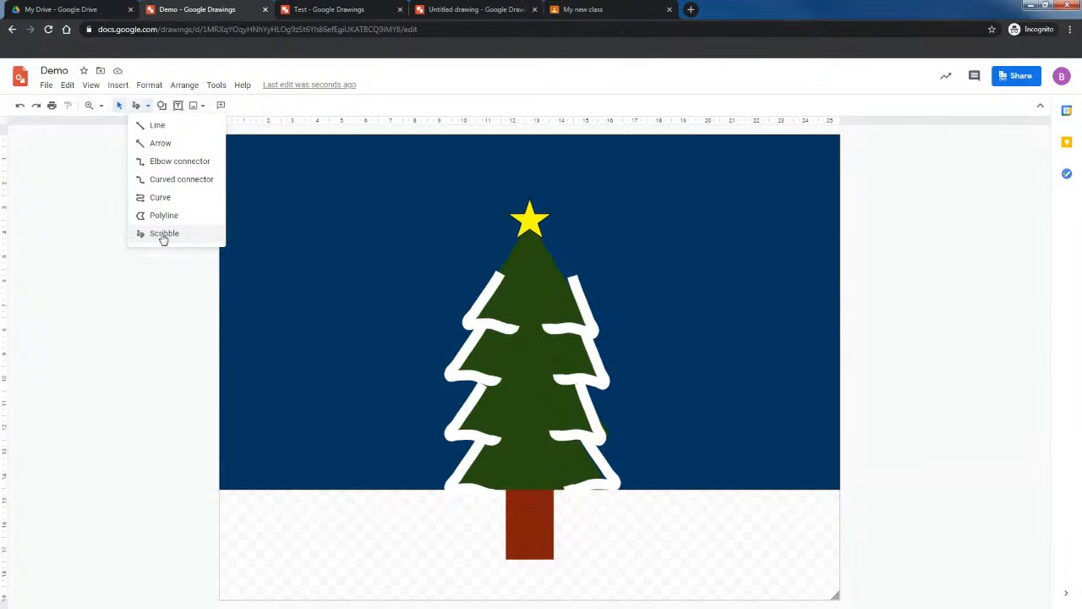
left_click(162, 106)
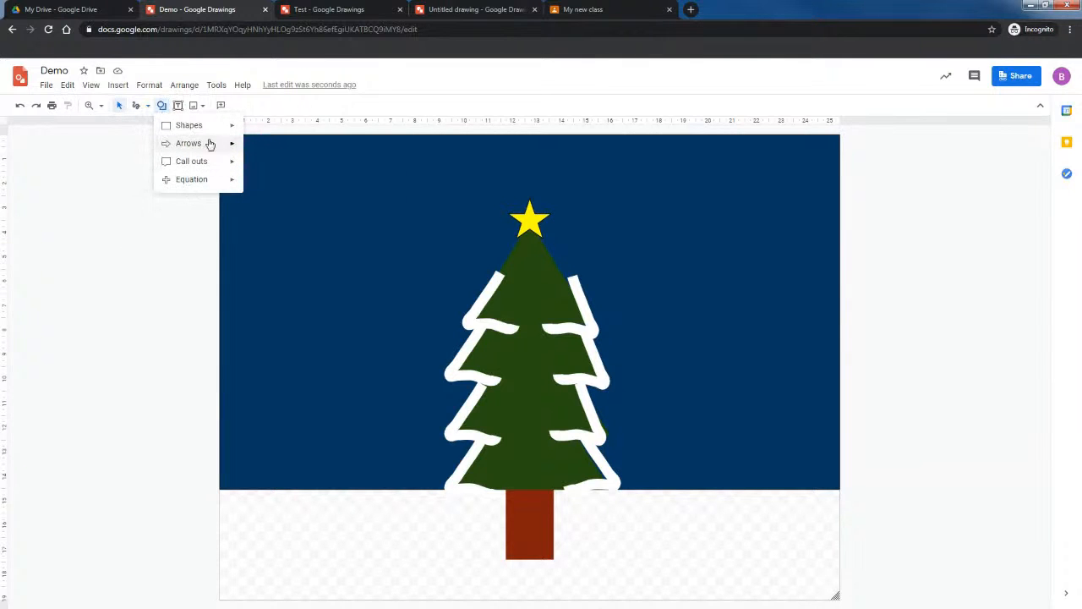
left_click(147, 106)
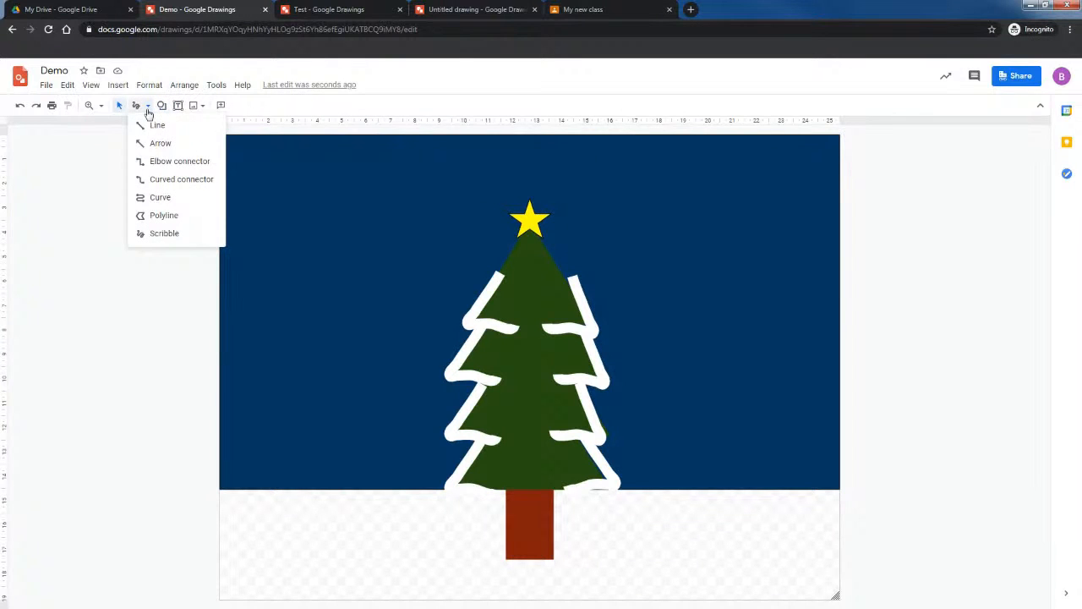
left_click(162, 234)
mouse_move(318, 238)
left_mouse_down()
mouse_move(293, 265)
mouse_move(342, 360)
mouse_move(399, 332)
mouse_move(432, 282)
mouse_move(430, 233)
mouse_move(442, 211)
mouse_move(394, 185)
mouse_move(349, 179)
mouse_move(347, 212)
mouse_move(325, 238)
left_mouse_up()
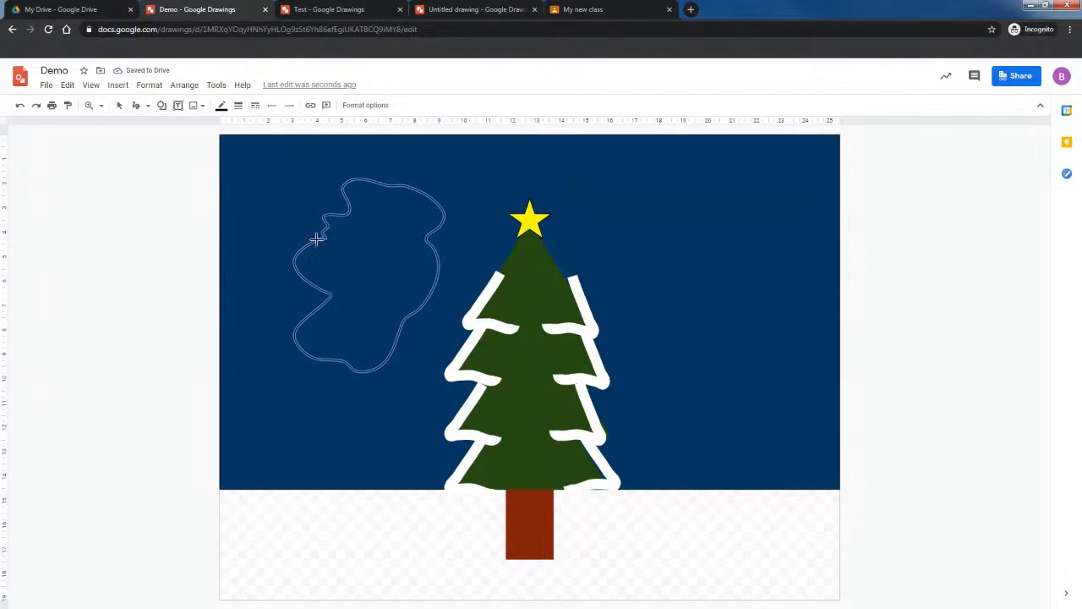
left_click_drag(343, 314, 361, 319)
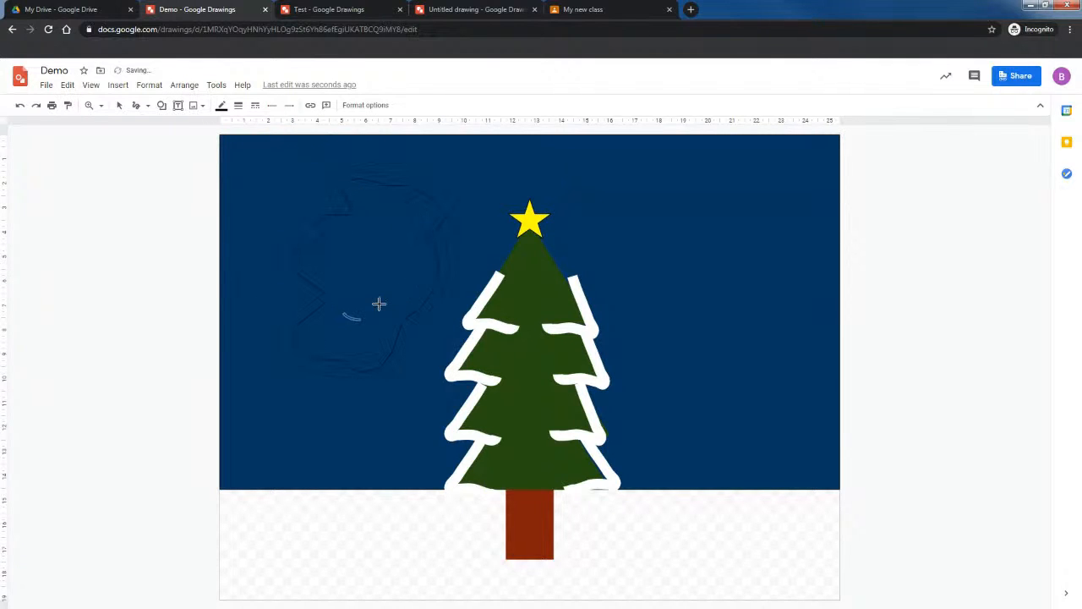
key("ctrl+z")
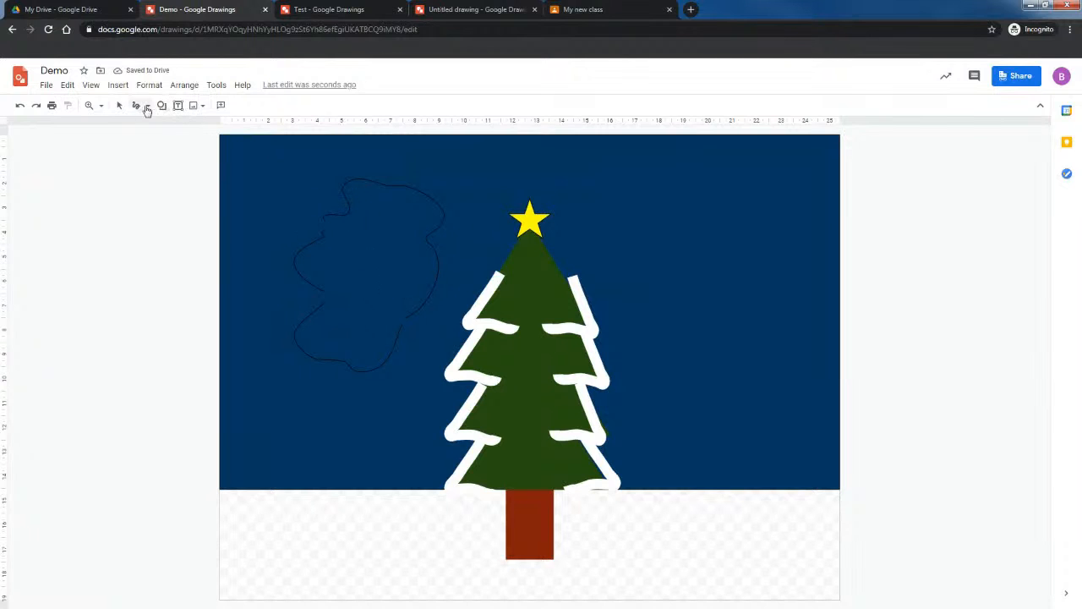
- Rotate the scribble outline in the sky slightly counterclockwise and delete it
left_click(364, 220)
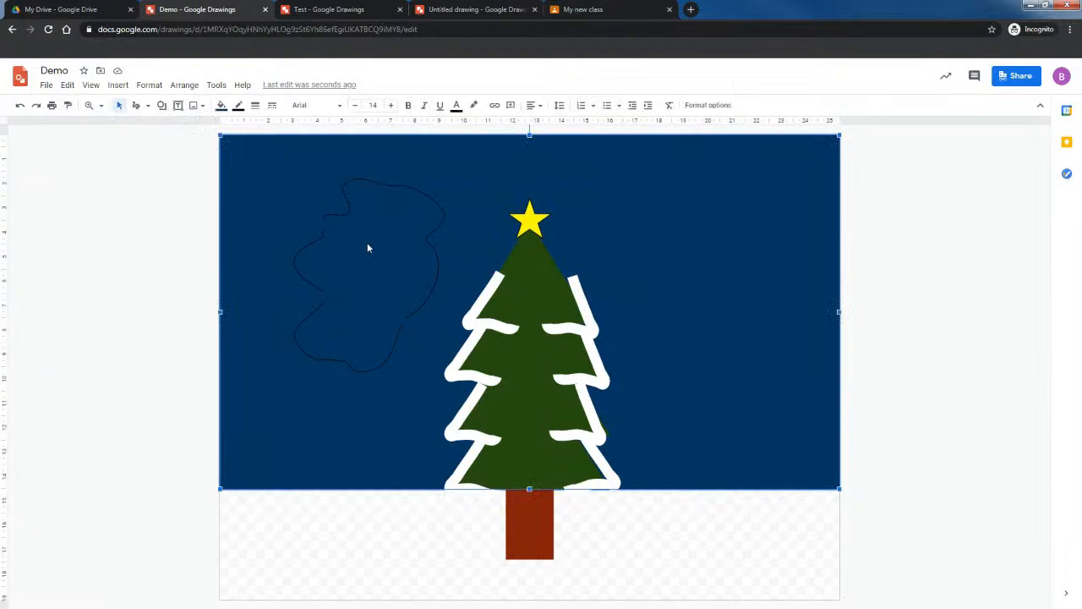
left_click(423, 195)
left_click_drag(368, 166, 331, 174)
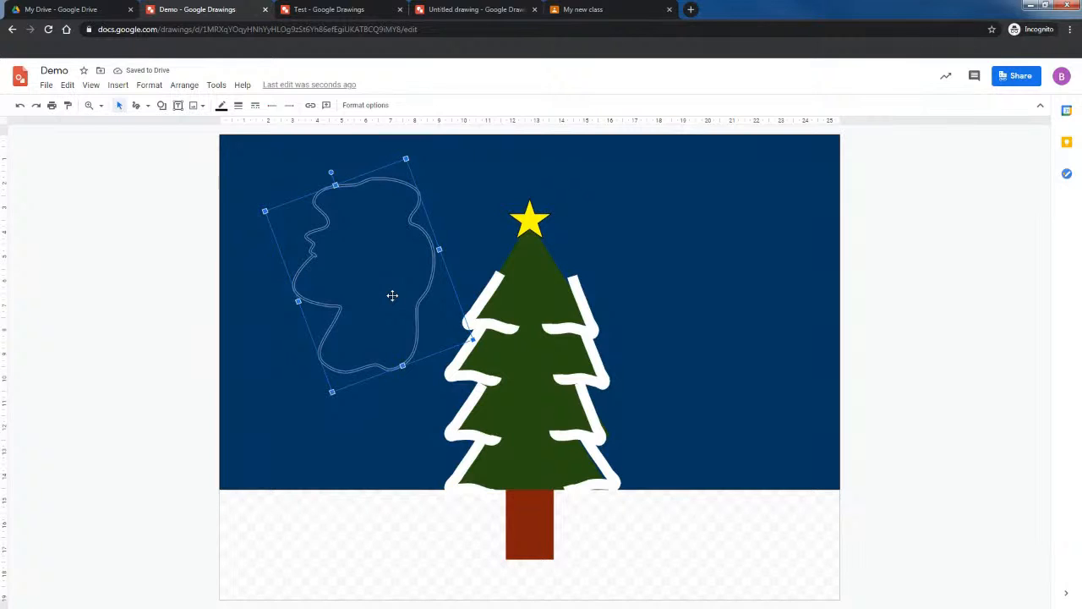
key("Delete")
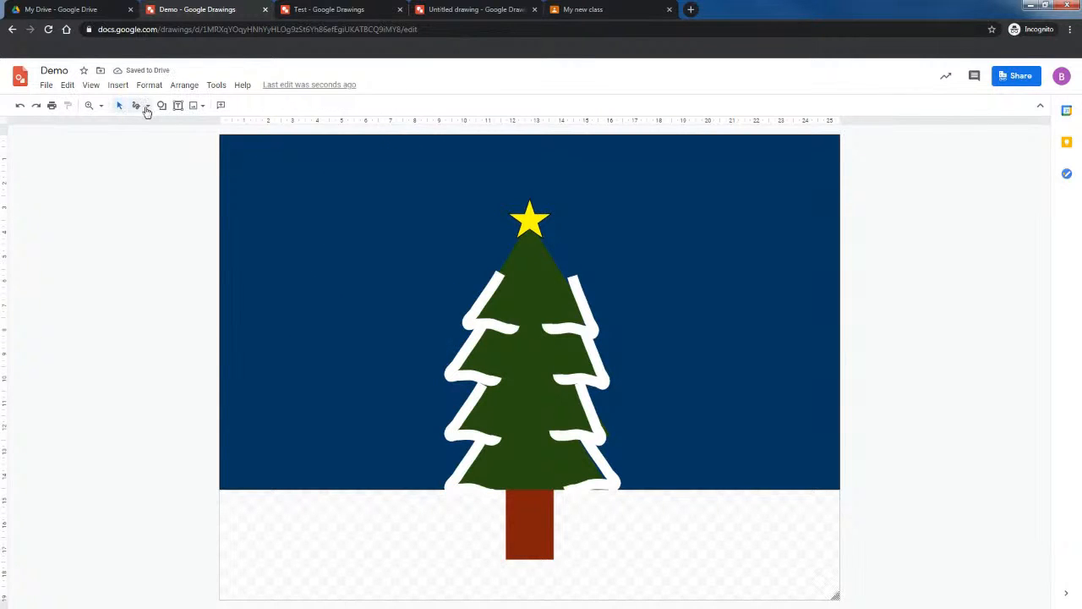
- Draw a closed, irregular Polyline shape with straight sides in the sky to the left of the tree
left_click(148, 111)
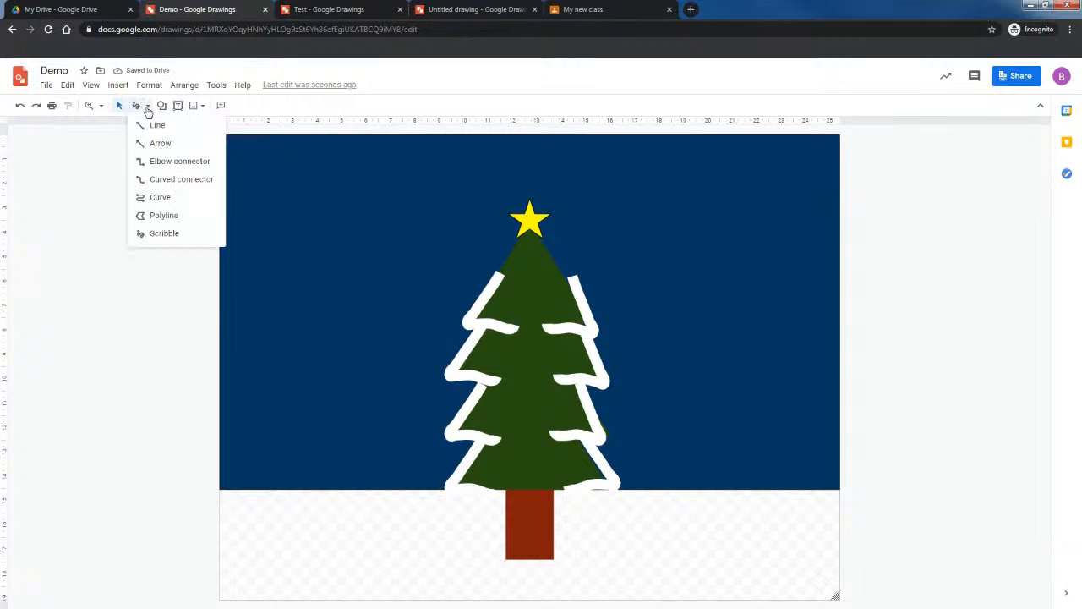
left_click(156, 220)
left_click(274, 200)
left_click(323, 253)
left_click(293, 284)
left_click(327, 320)
left_click(403, 323)
left_click(405, 276)
left_click(447, 228)
left_click(409, 191)
left_click(379, 230)
left_click(358, 182)
left_click(405, 158)
left_click(331, 153)
left_click(309, 175)
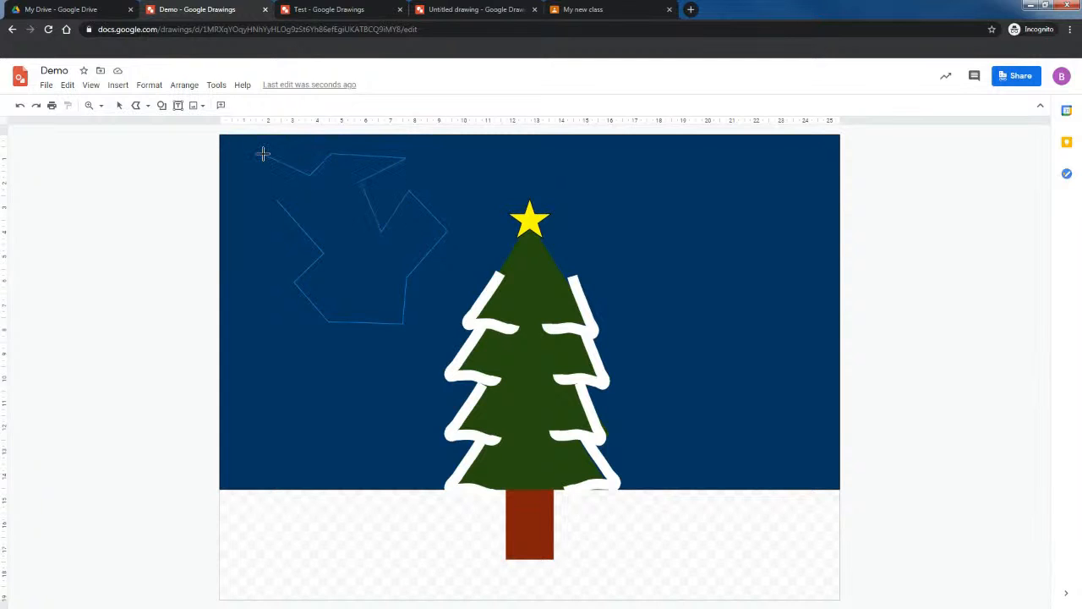
left_click(264, 156)
double_click(276, 198)
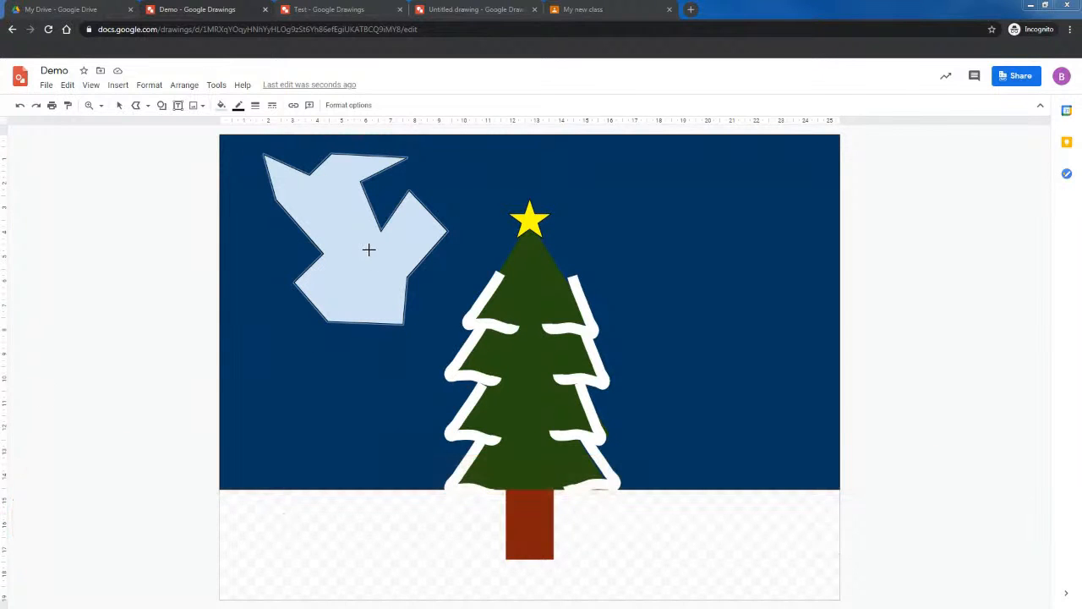
- Make the polyline shape's fill transparent and its border yellow
left_click(222, 107)
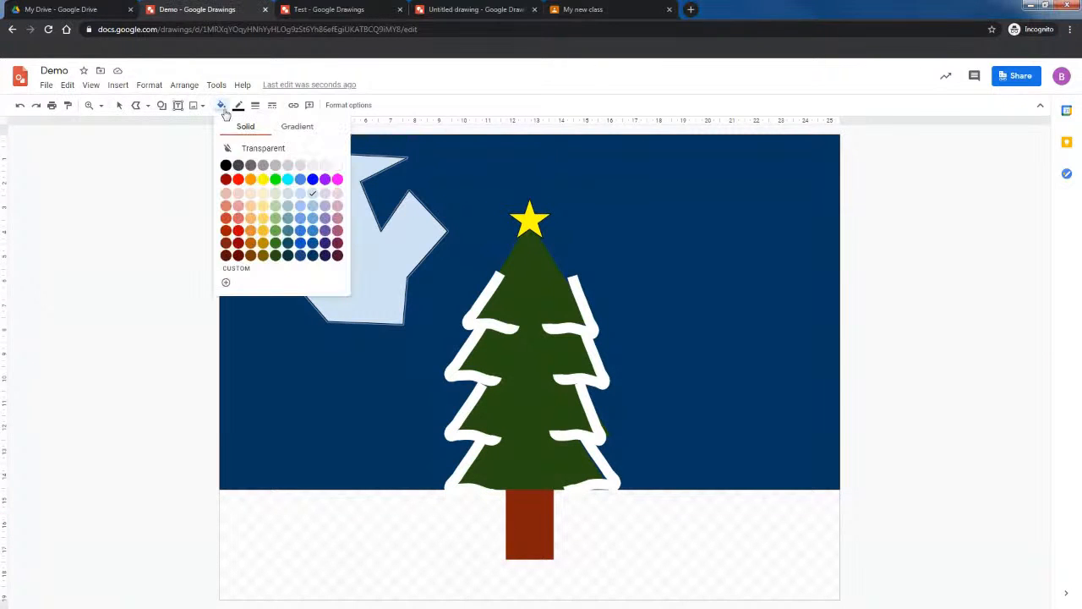
left_click(270, 152)
left_click(239, 104)
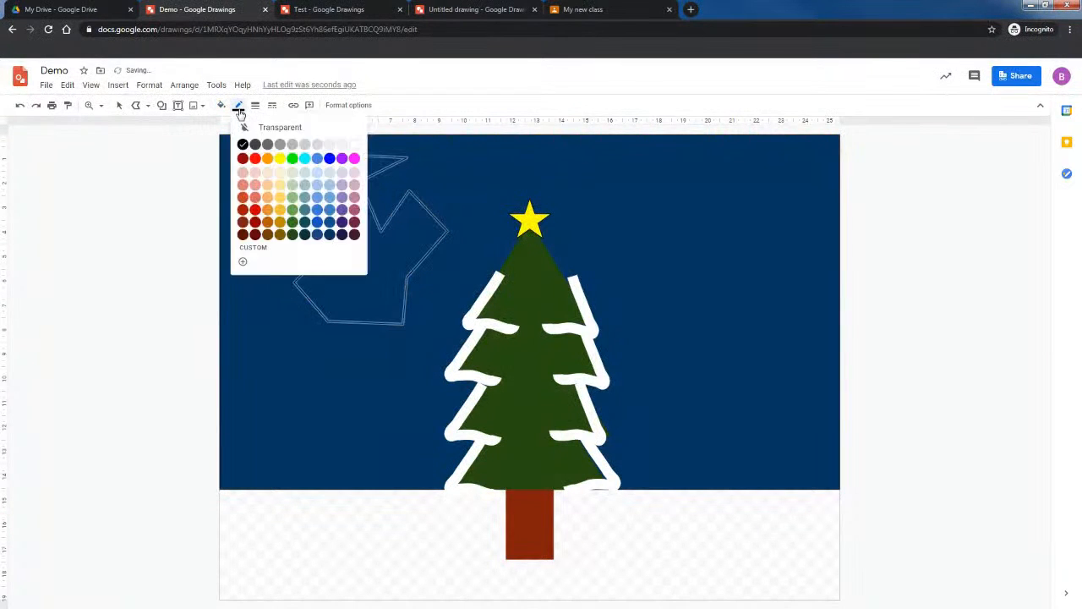
left_click(280, 159)
left_click(270, 242)
key("Escape")
left_click(282, 346)
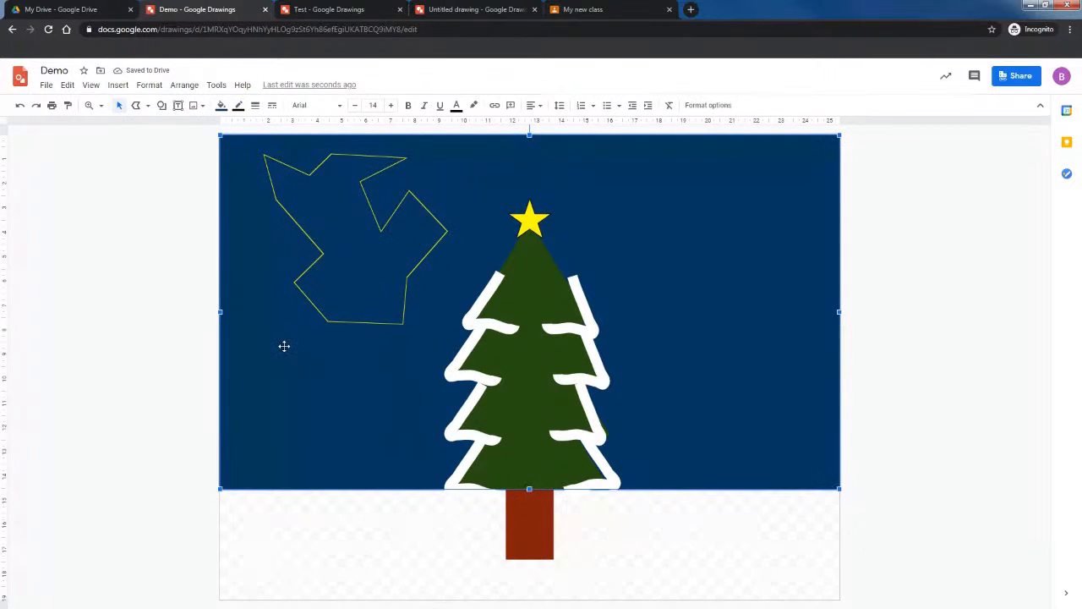
left_click(914, 221)
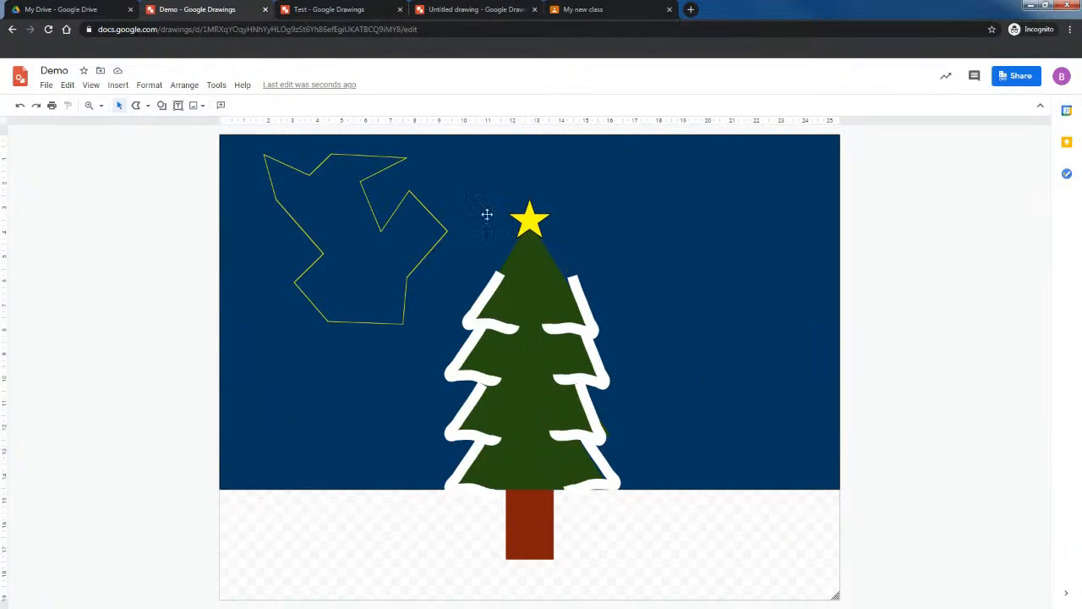
- Create a new blank drawing from the Demo drawing
left_click(46, 86)
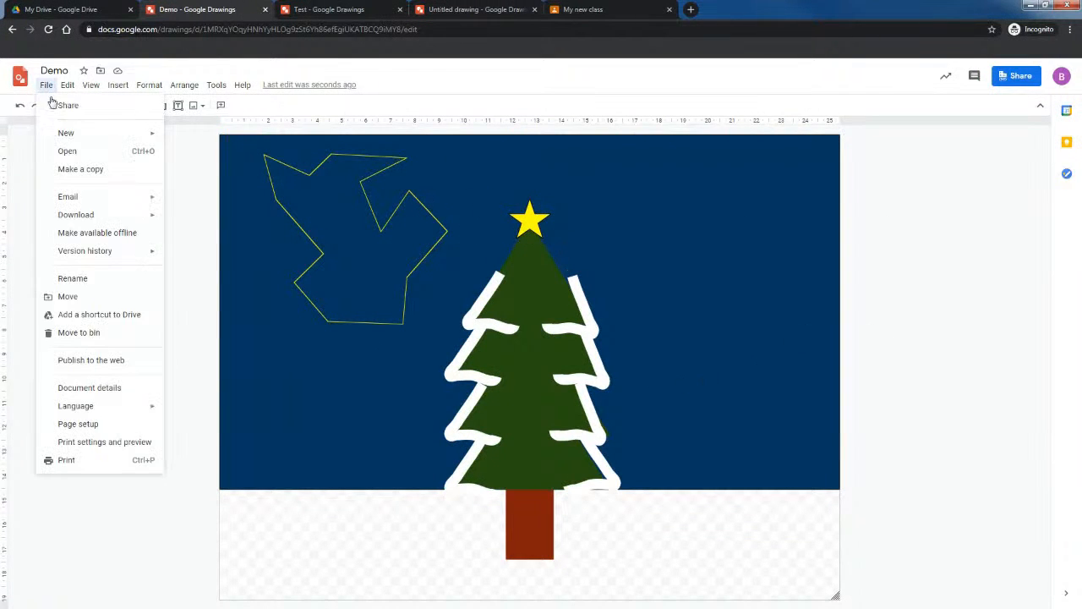
mouse_move(92, 136)
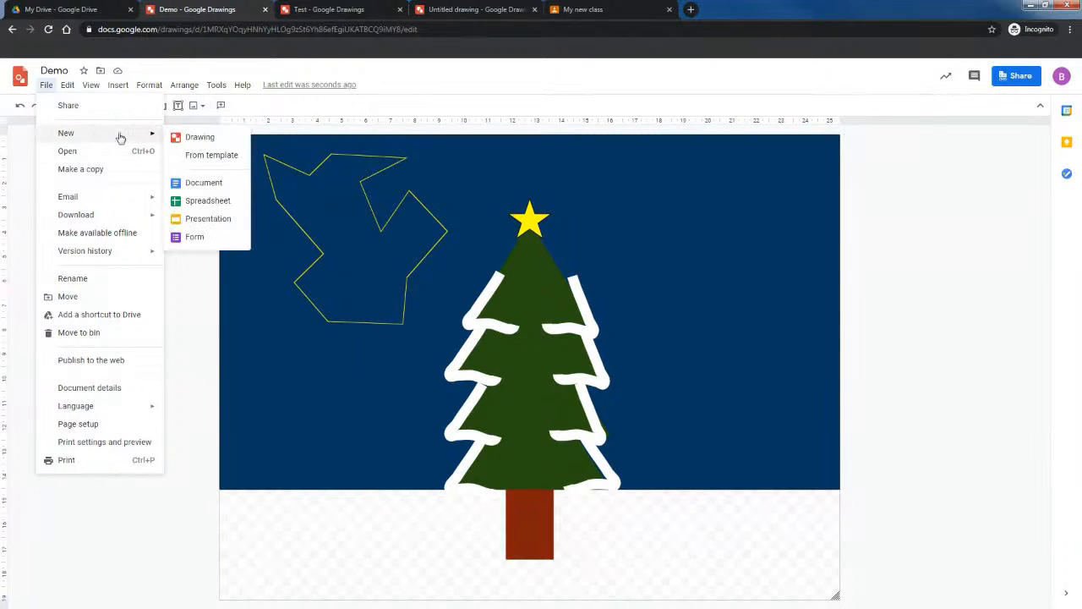
left_click(196, 137)
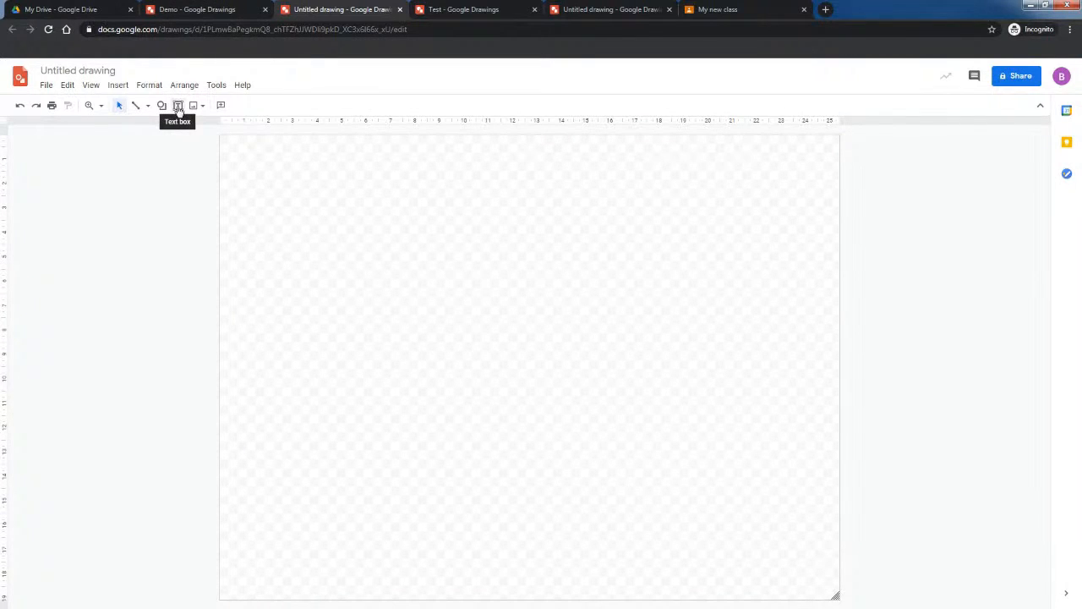
- Draw a text box in the upper middle of the page and fill it with black
left_click(178, 108)
left_click_drag(438, 197, 558, 252)
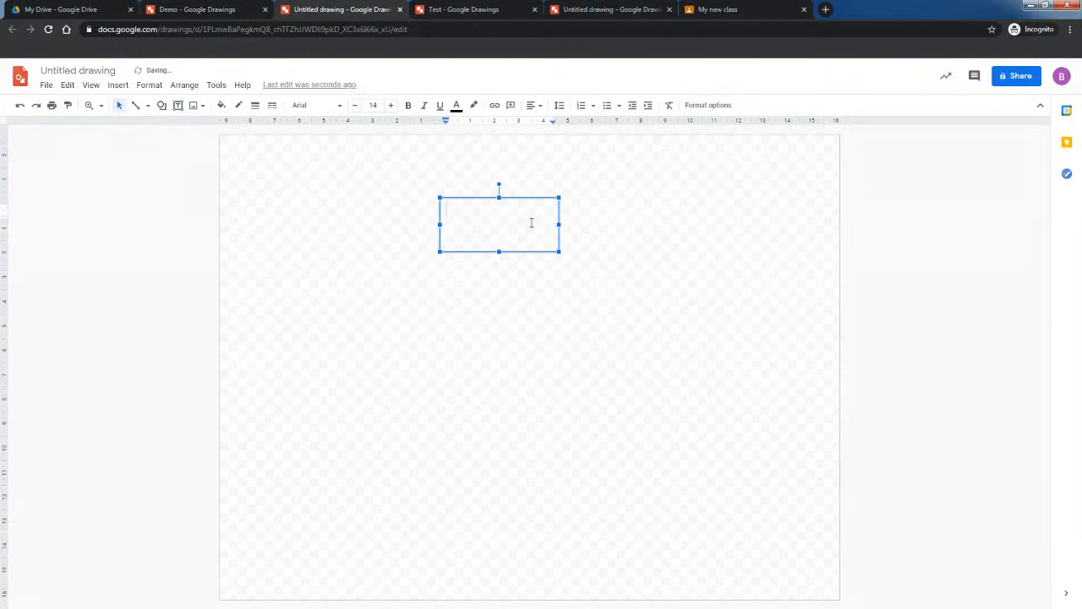
left_click(220, 104)
left_click(225, 165)
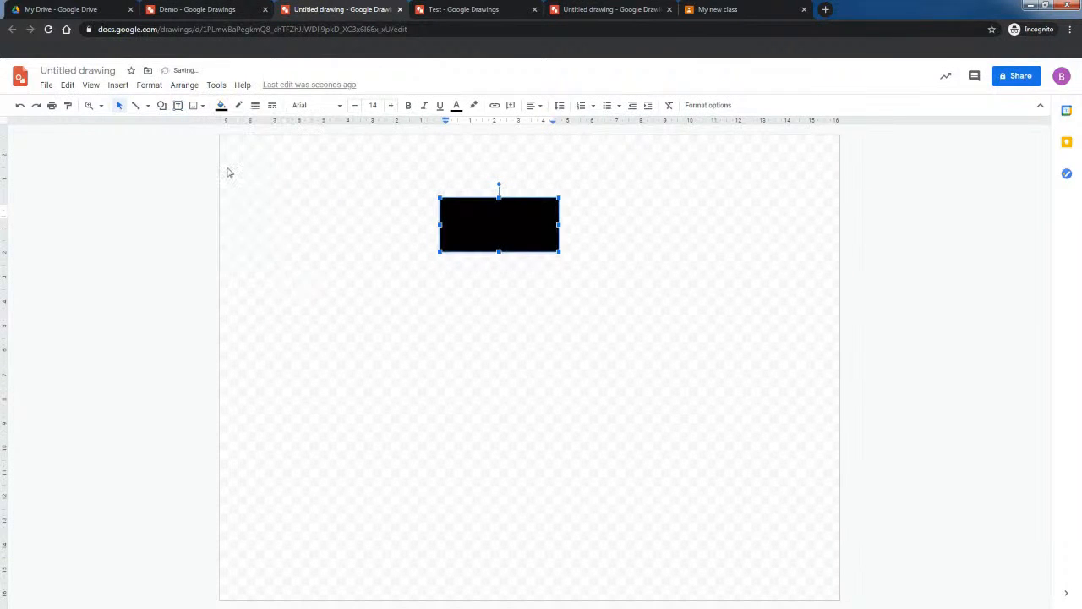
- Give the black text box a thick, red, dashed border
left_click(238, 105)
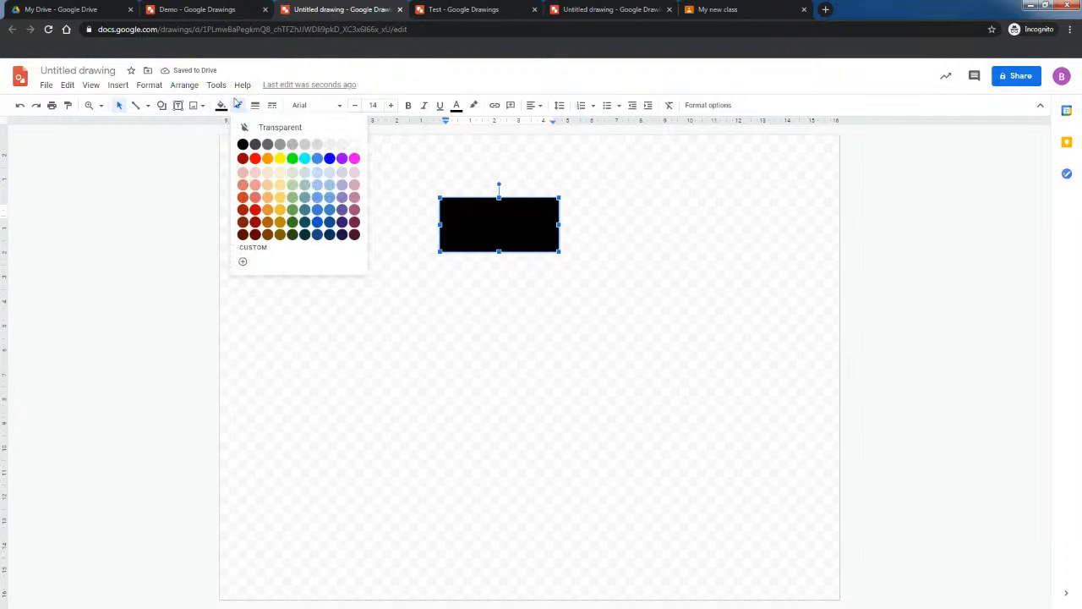
left_click(238, 107)
left_click(273, 108)
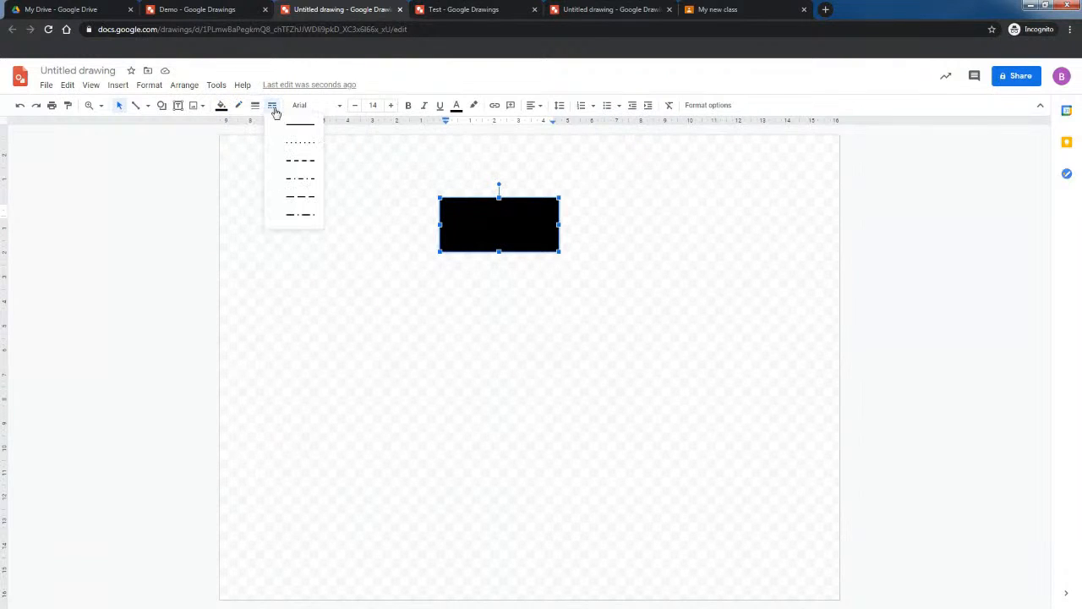
left_click(301, 162)
left_click(240, 109)
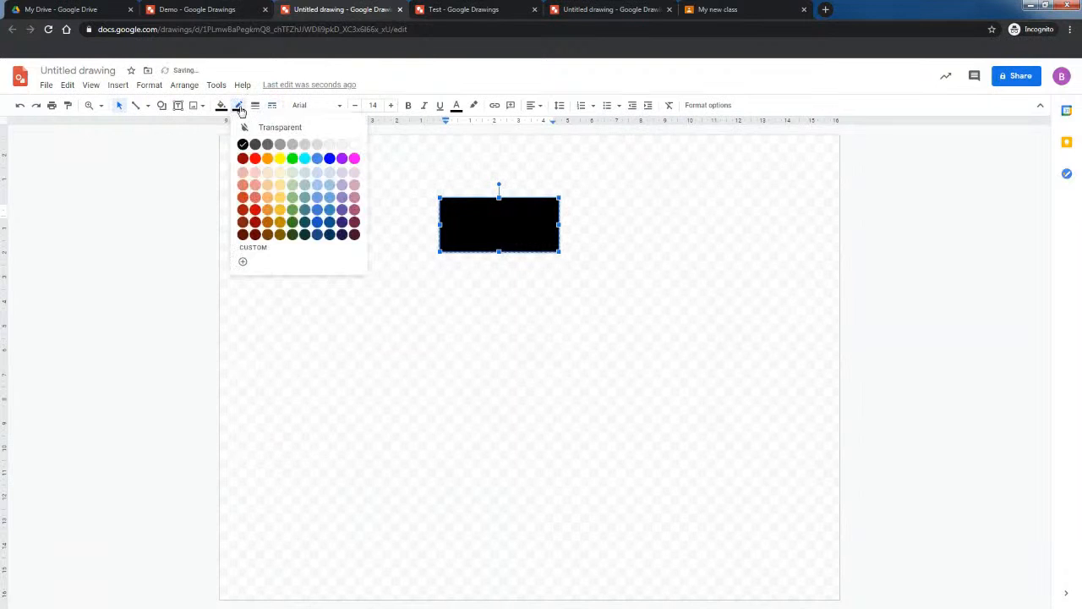
left_click(255, 158)
left_click(255, 105)
left_click(276, 218)
left_click(372, 207)
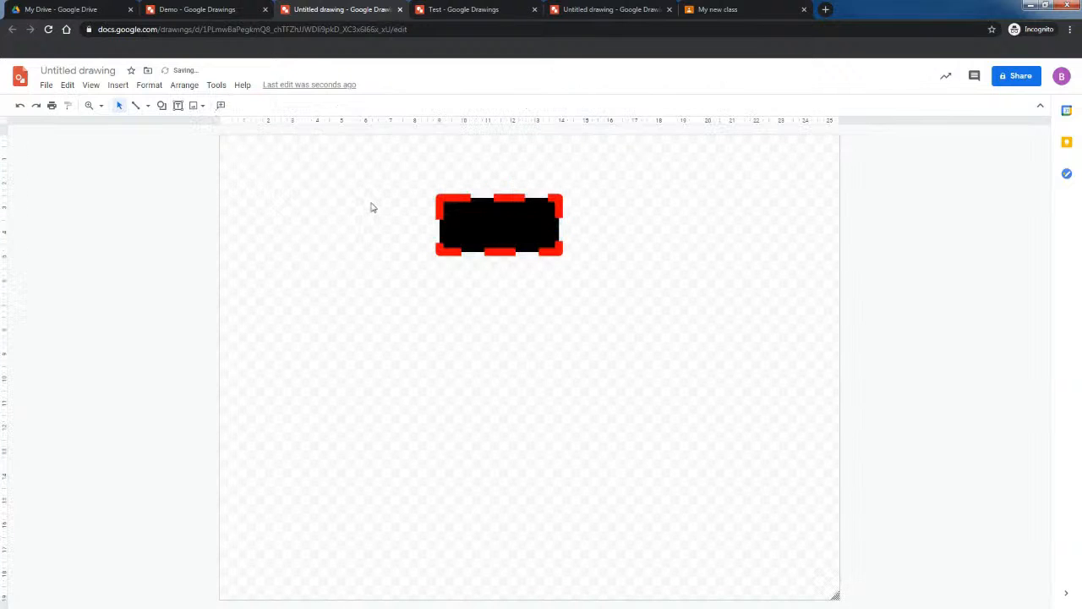
- Enlarge the text box to about 6 cm wide by 3 cm high and move it up towards the page's upper edge
left_click(489, 226)
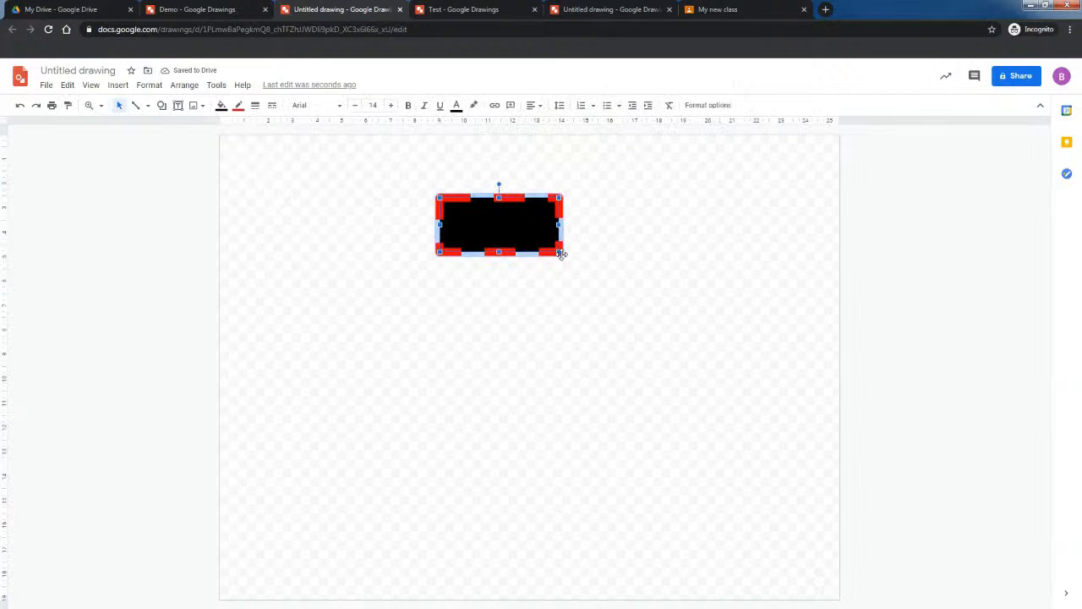
left_click_drag(559, 252, 583, 275)
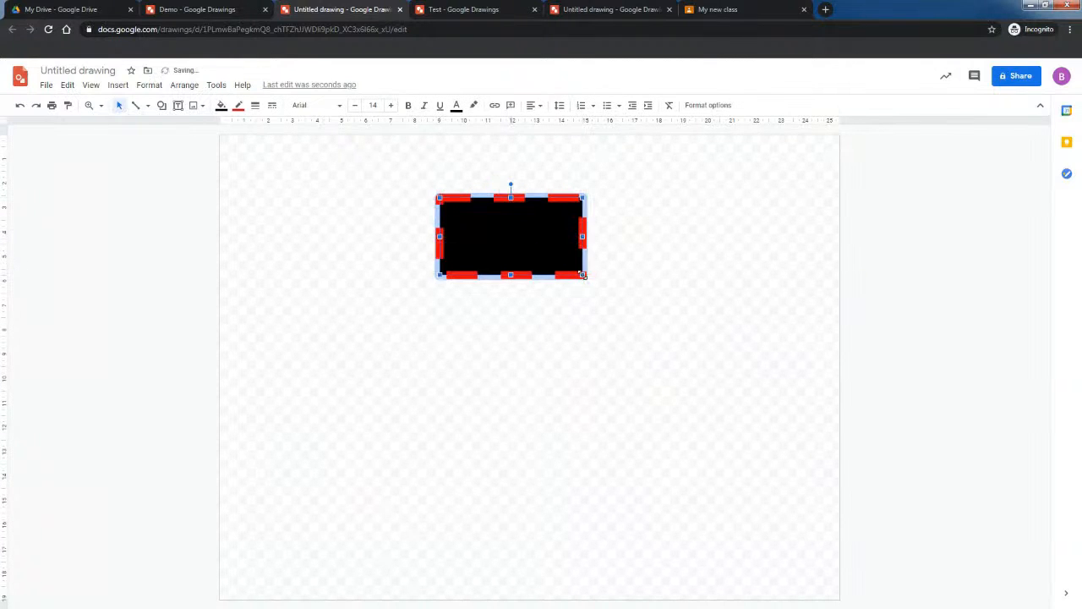
left_click_drag(525, 246, 513, 217)
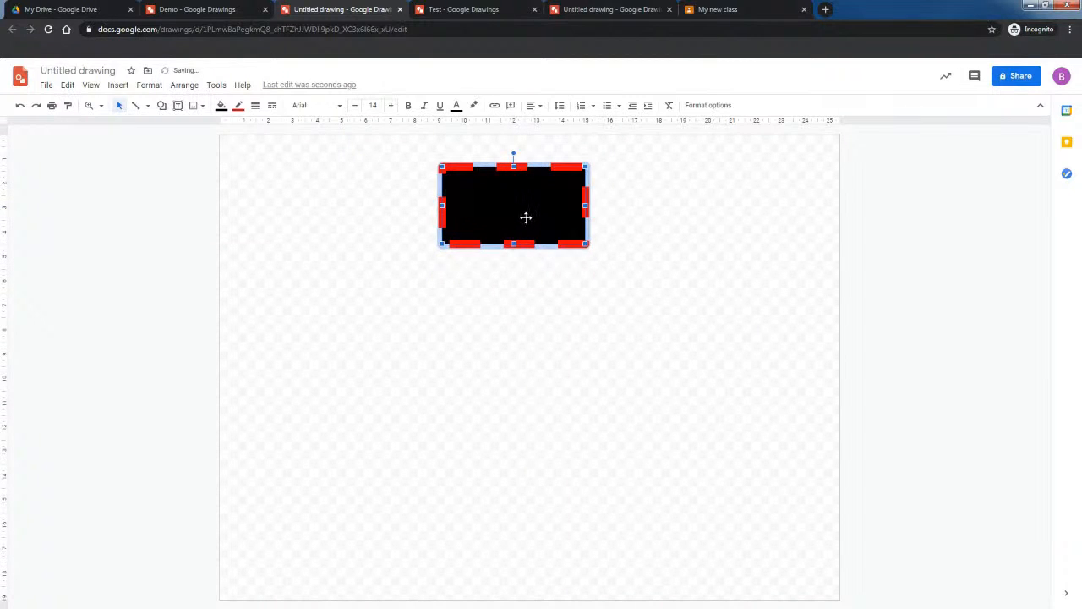
left_click(503, 291)
left_click(491, 210)
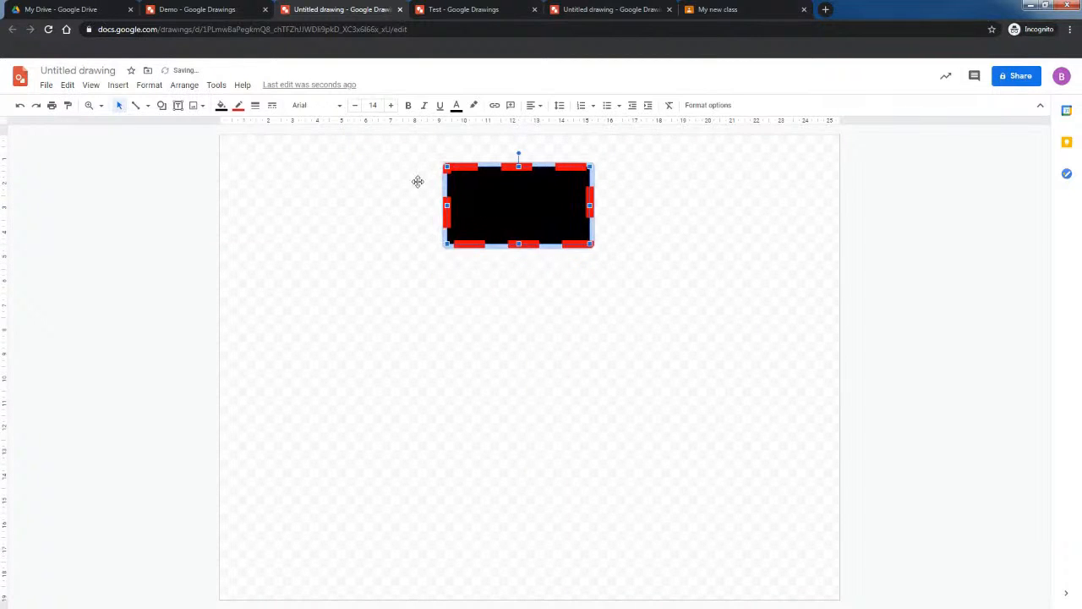
left_click(237, 105)
left_click(670, 221)
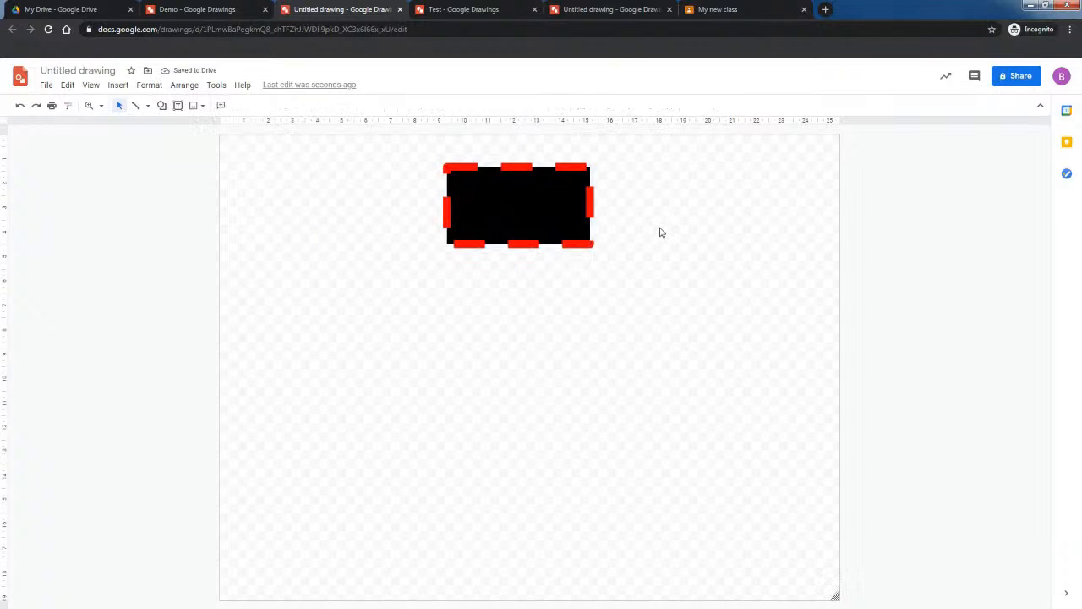
- Align the black box's text horizontally to the centre and vertically to the middle
left_click(516, 208)
left_click(462, 187)
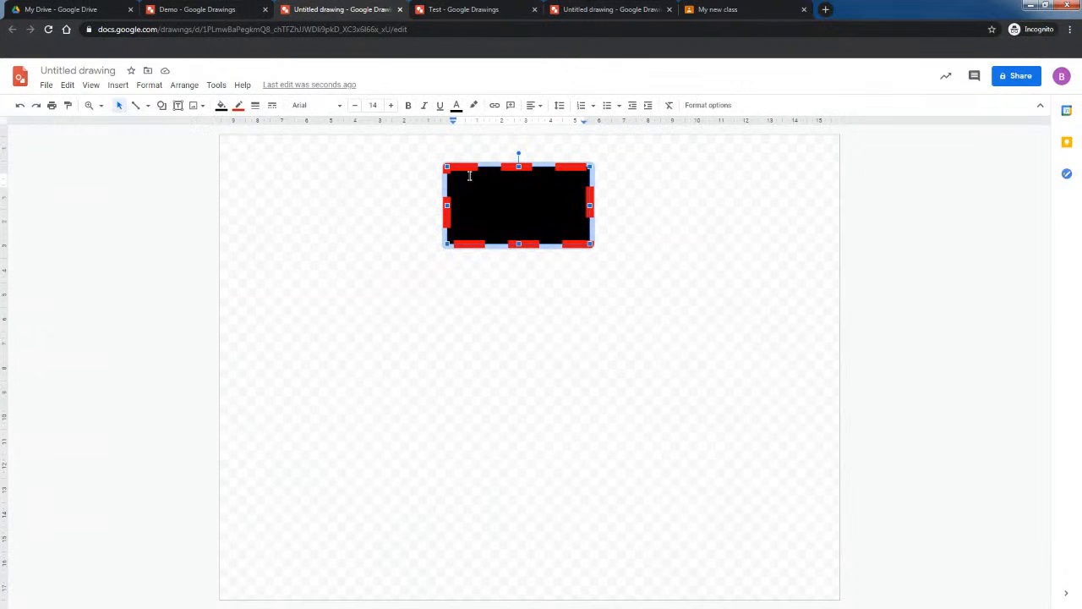
left_click(531, 107)
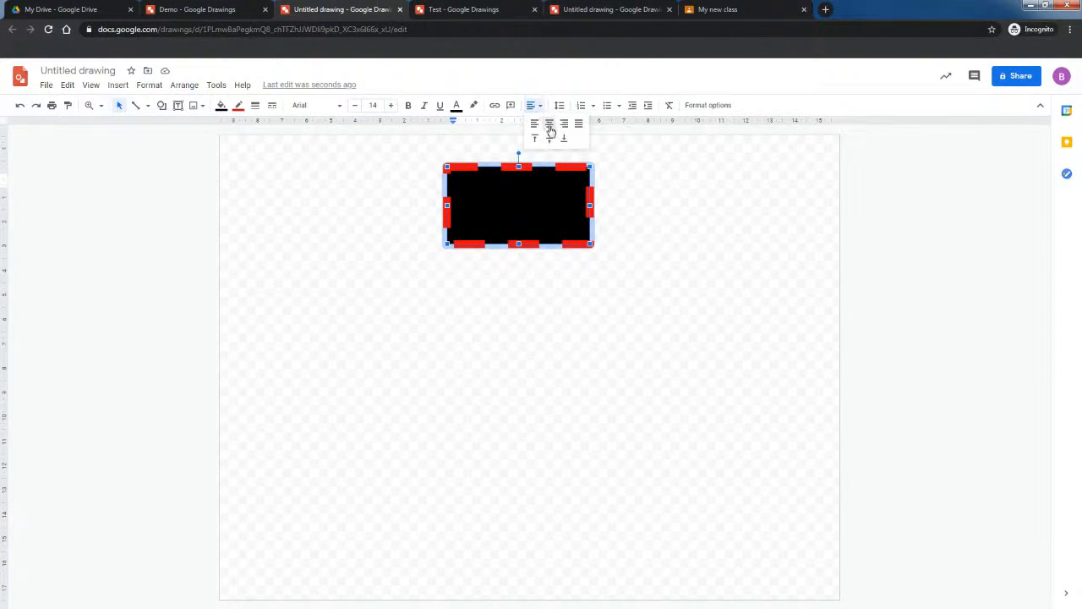
left_click(548, 138)
left_click(532, 106)
left_click(547, 138)
left_click(532, 106)
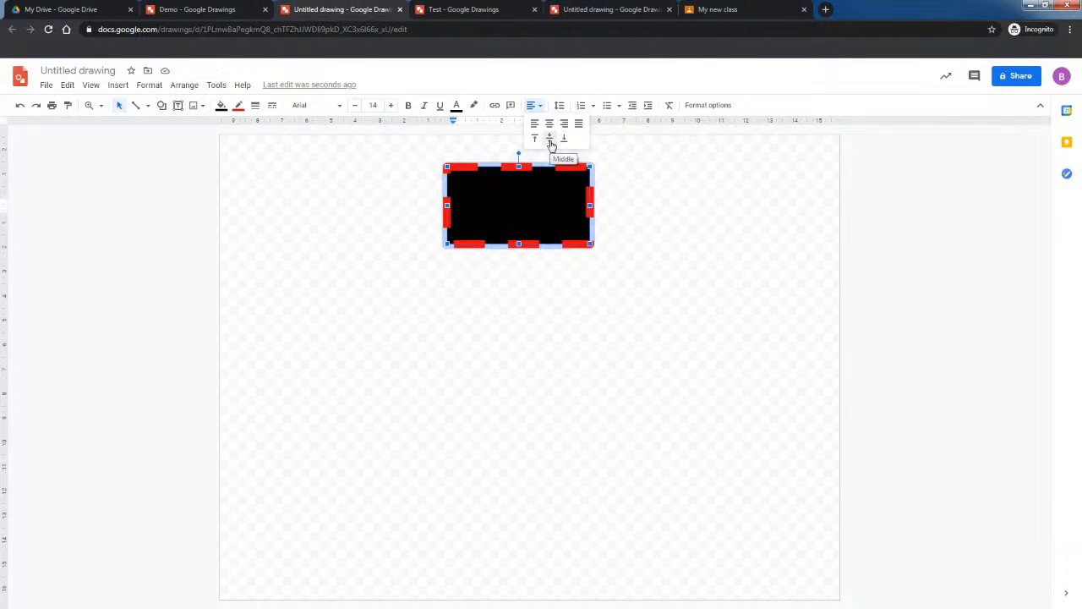
- Set the black box's text to white at font size 24 and enter HT
left_click(459, 112)
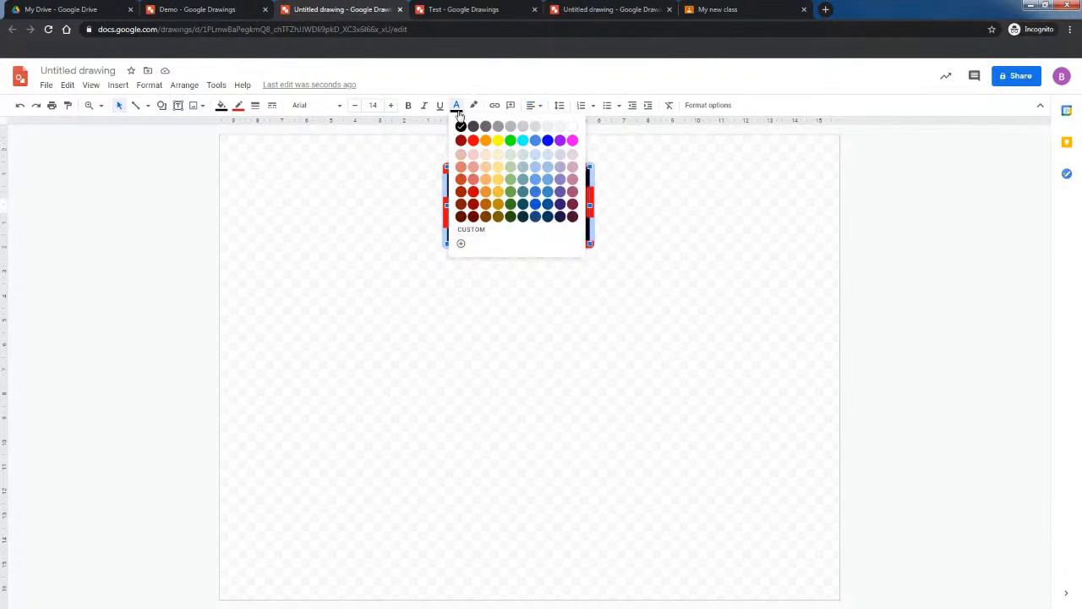
left_click(569, 137)
left_click(393, 107)
left_click(394, 110)
left_click(394, 110)
left_click(394, 110)
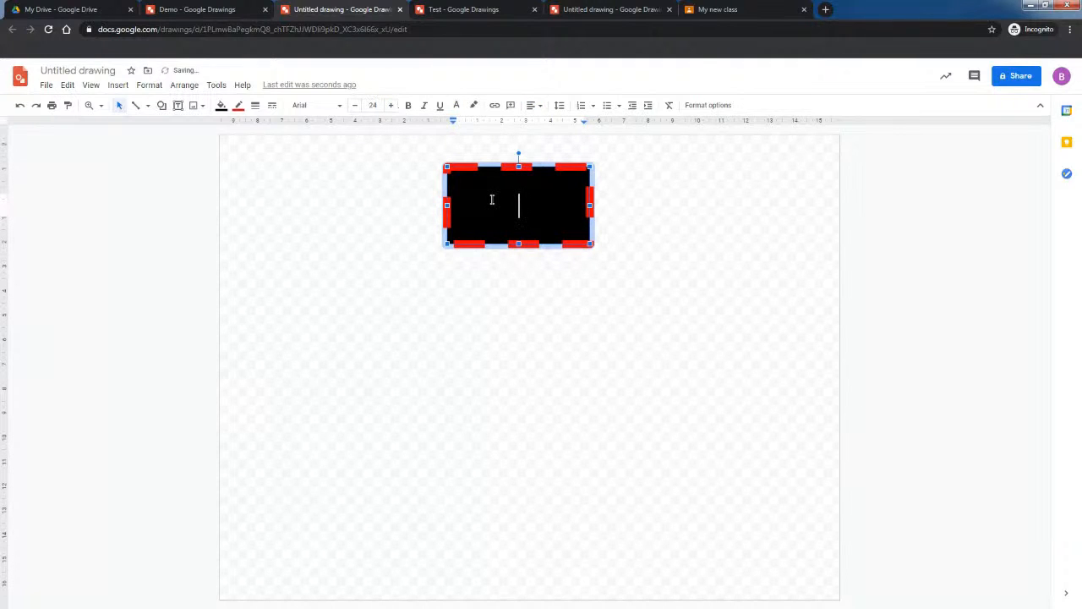
type("HT")
left_click(623, 218)
- Copy the HT box, place the copy directly below the original, and relabel it DHT
left_click(529, 224)
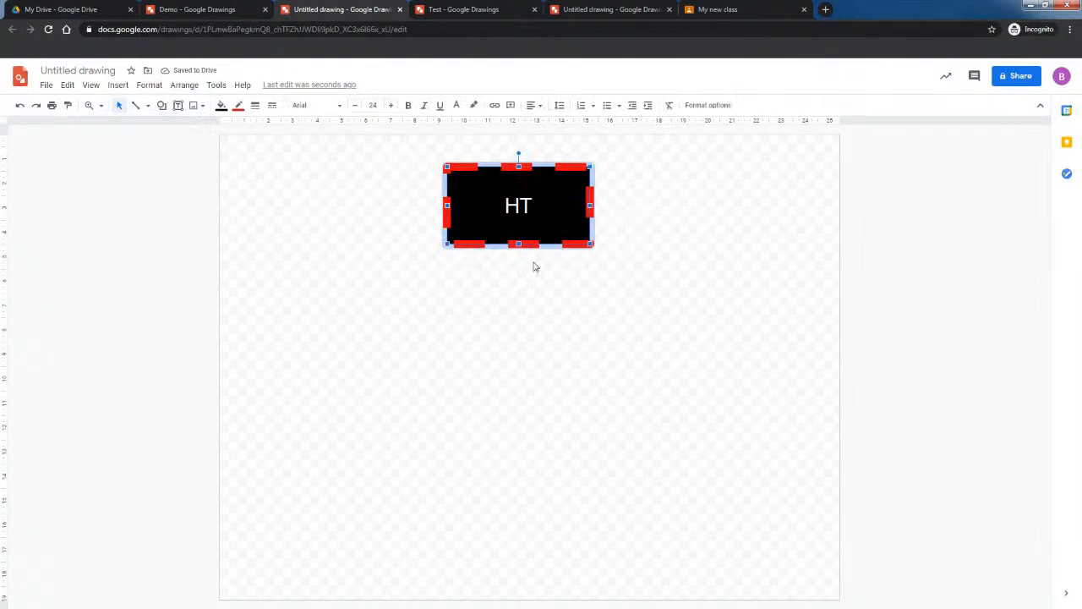
left_click(522, 336)
key("ctrl+v")
left_click_drag(509, 234, 499, 365)
left_click(662, 379)
left_click(496, 354)
left_click(505, 347)
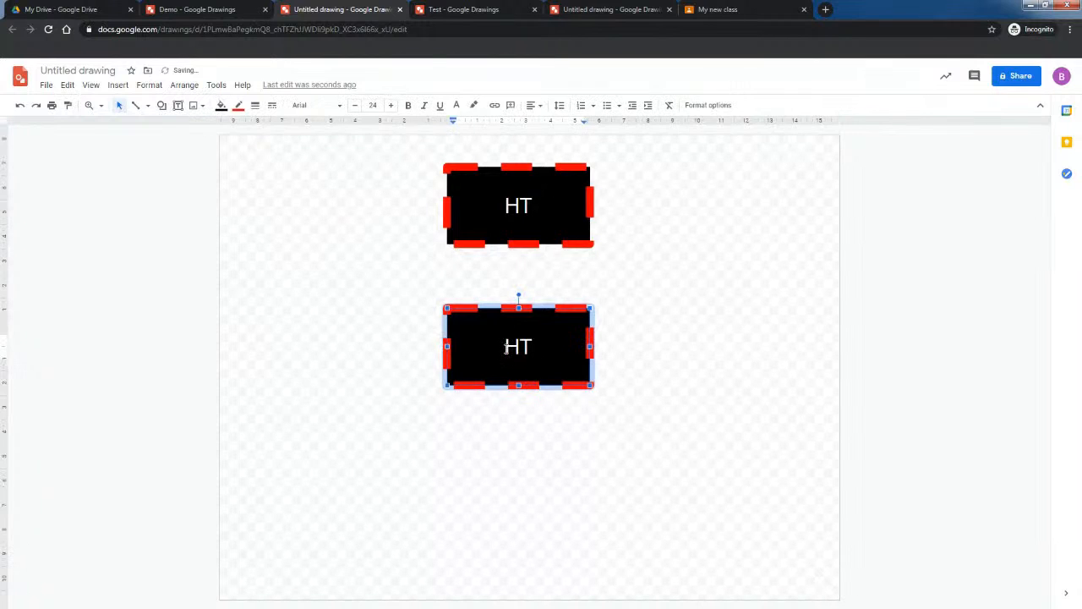
type("D")
- Paste another copy of the HT box level with and right of the DHT box, and relabel it DHT
left_click(688, 384)
key("ctrl+v")
left_click(543, 245)
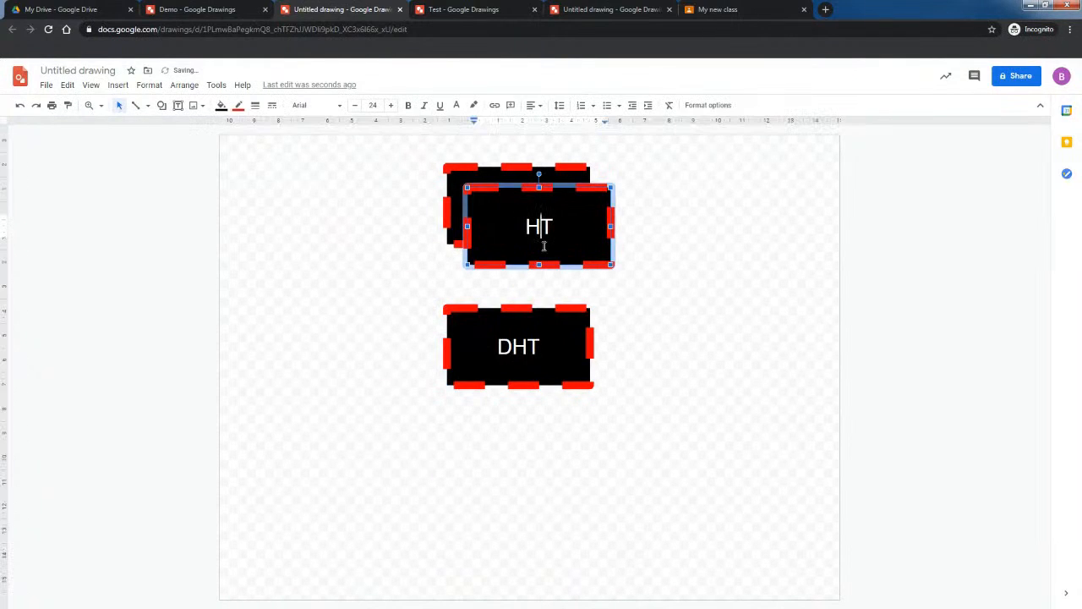
left_click(525, 238)
left_click_drag(512, 189, 702, 316)
left_click(719, 346)
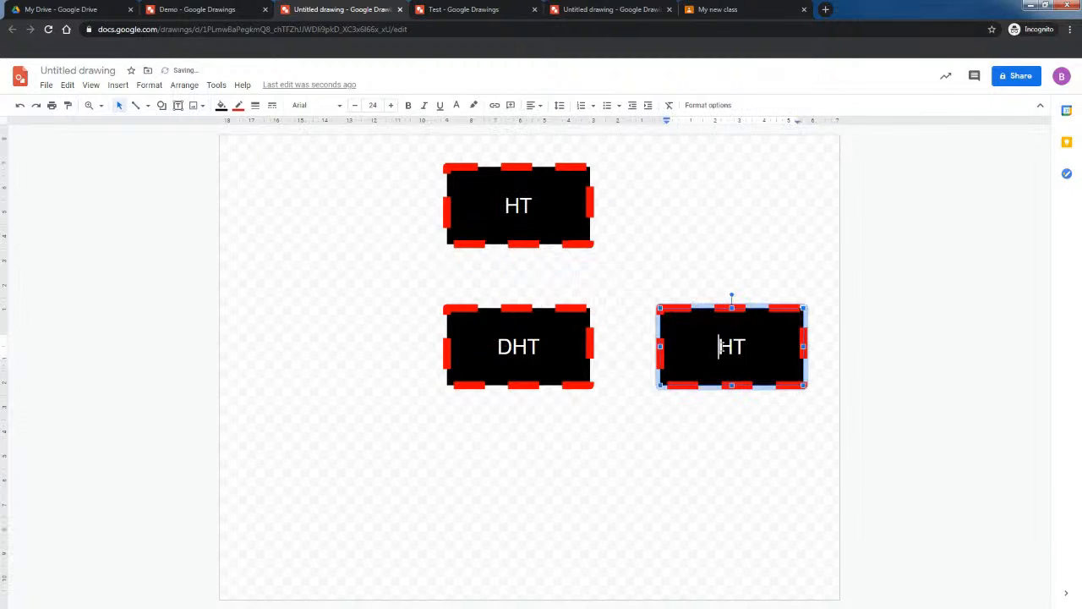
key("Delete")
type("DH")
- Duplicate the middle DHT box and place the copy to its left in the same row
left_click(572, 327)
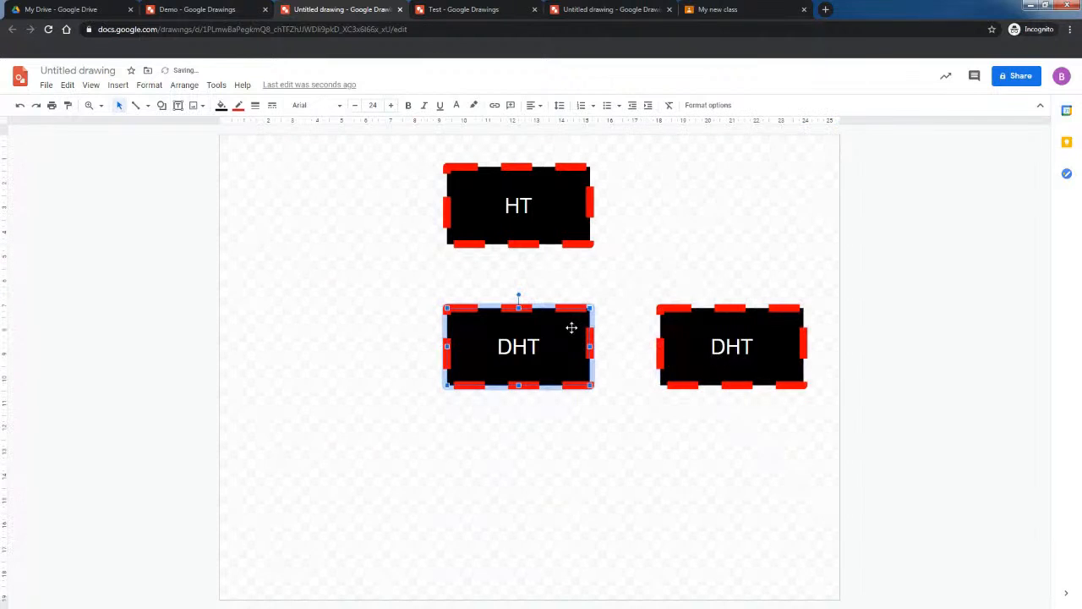
key("ctrl+d")
left_click_drag(557, 364, 354, 355)
left_click(415, 425)
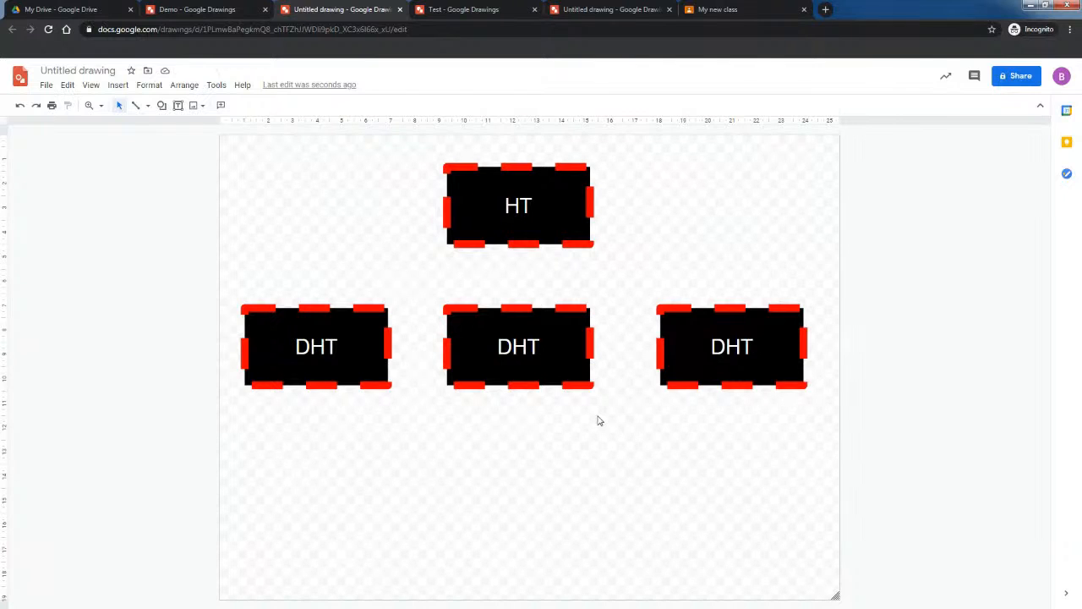
- Draw an arrow from the bottom centre of the HT box to the top centre of the left DHT box
left_click(146, 106)
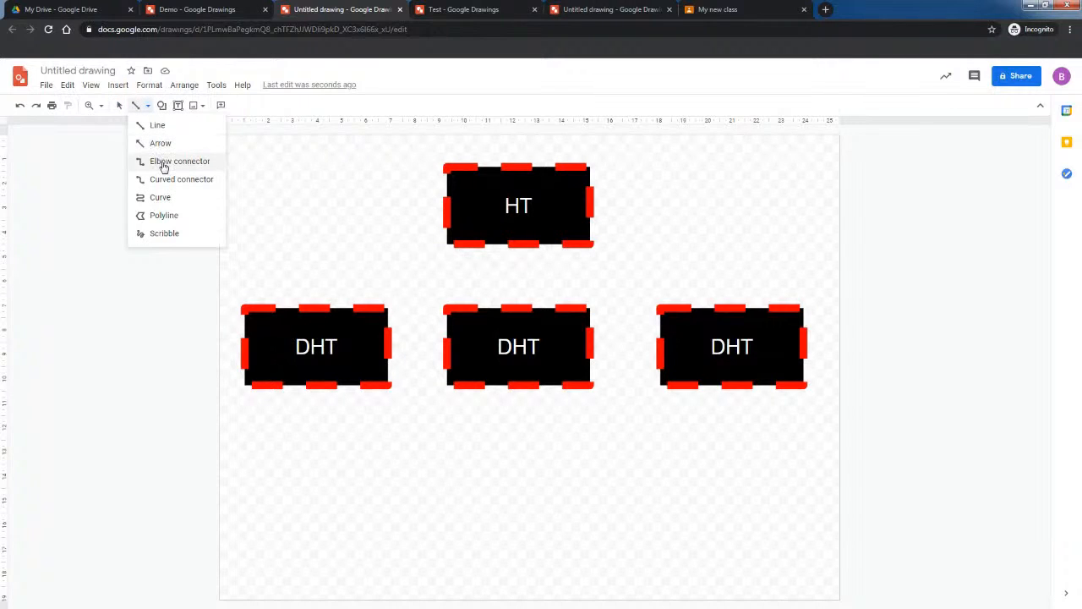
left_click(161, 143)
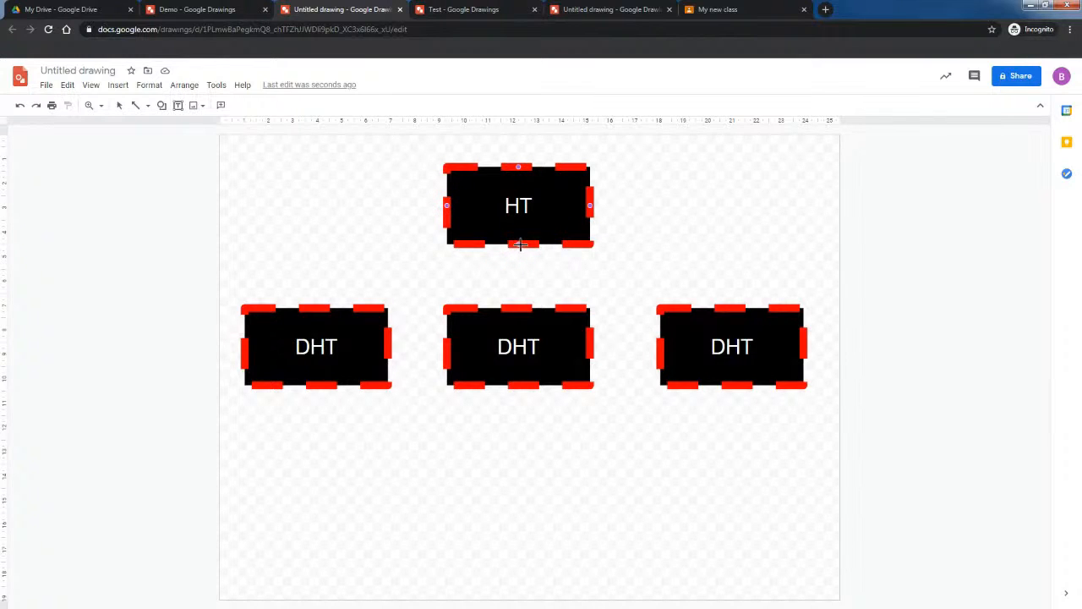
left_click_drag(520, 244, 313, 311)
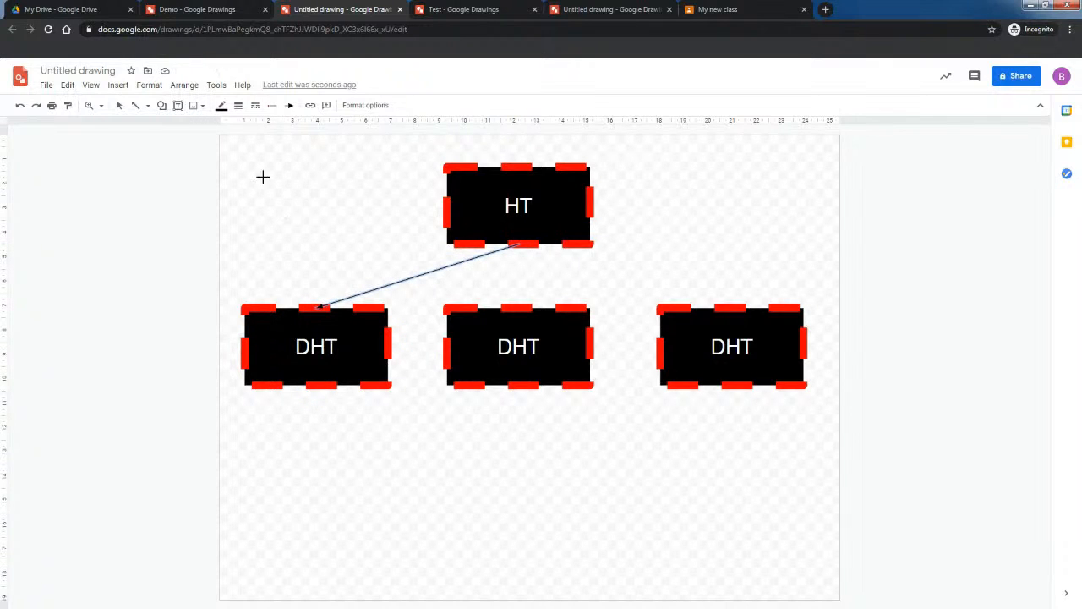
- Make the arrow between the HT box and the left DHT box red and 8px thick
left_click(221, 106)
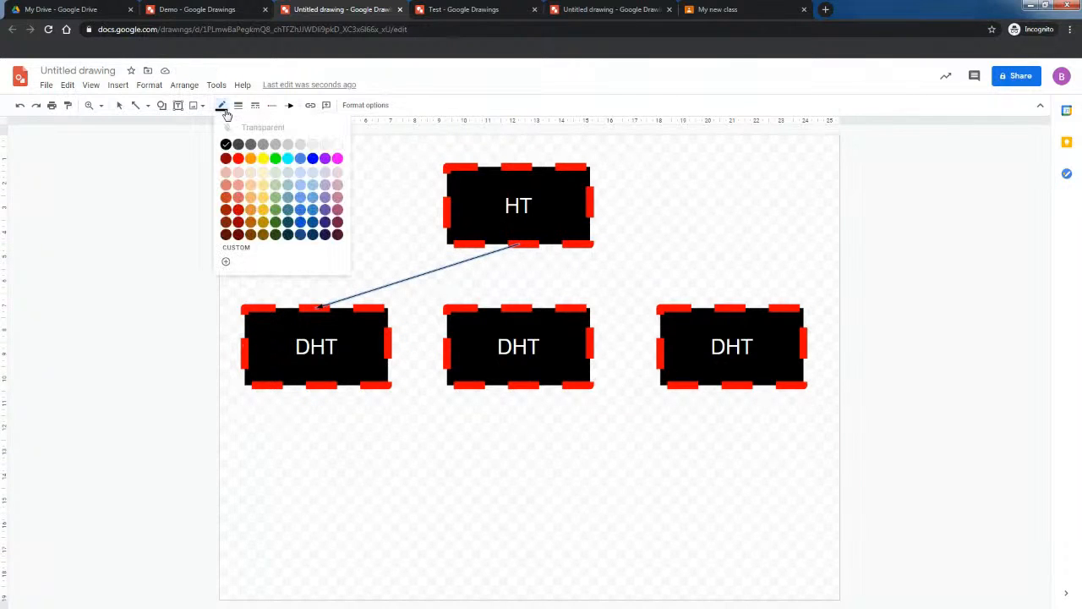
left_click(236, 159)
left_click(239, 105)
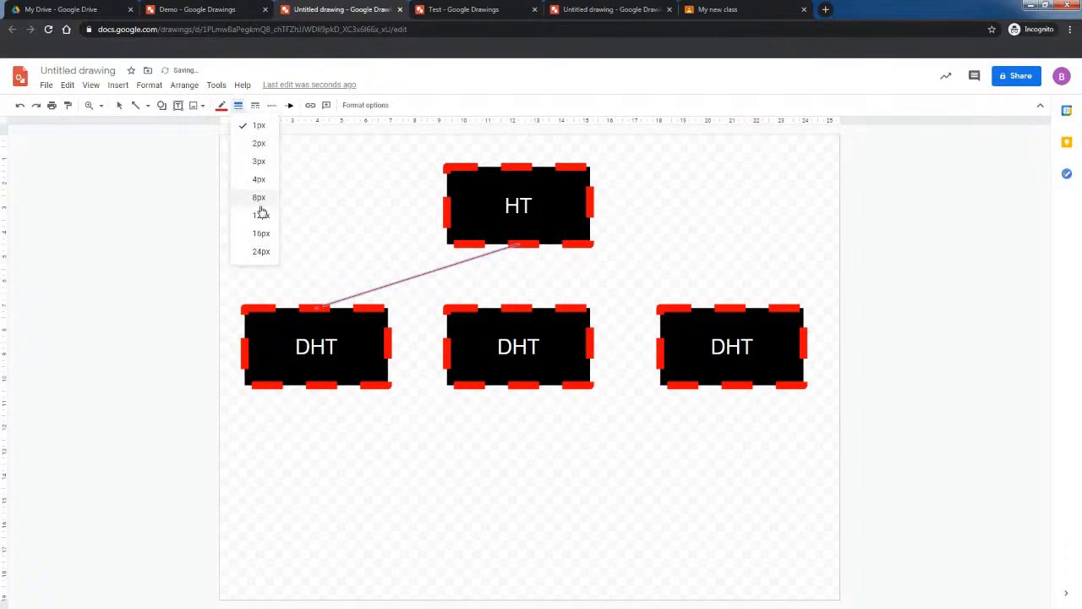
left_click(258, 198)
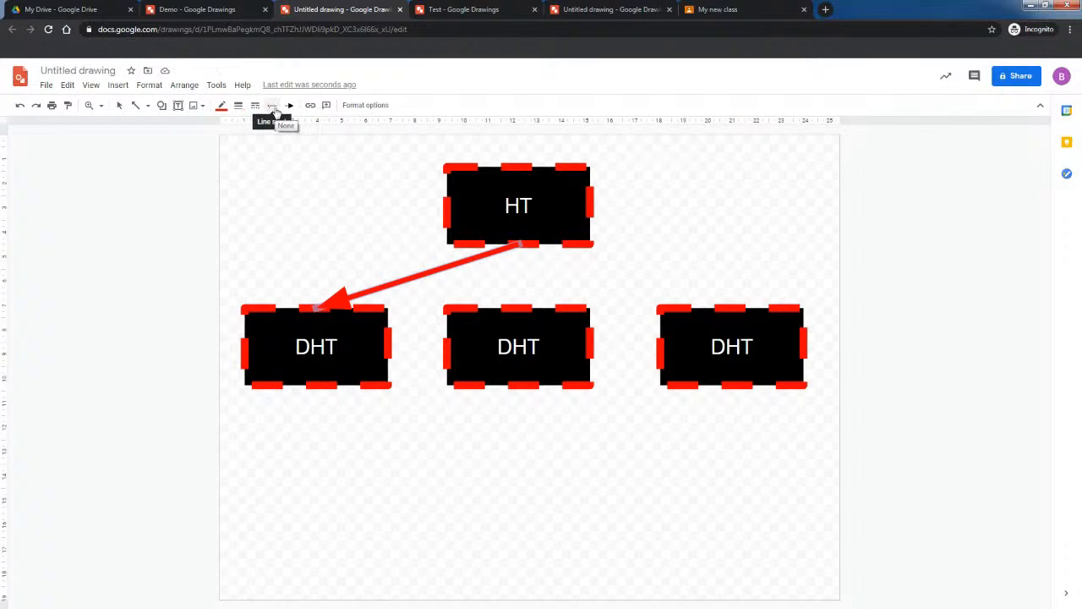
- Try an outlined arrowhead and a filled diamond at the lower end of the red arrow
left_click(273, 106)
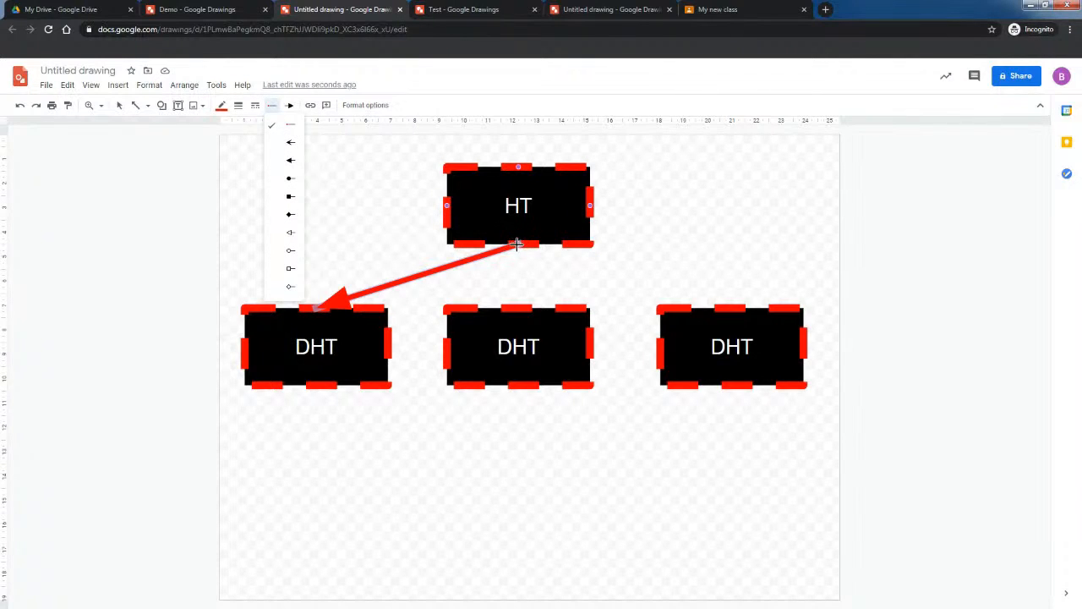
left_click(290, 105)
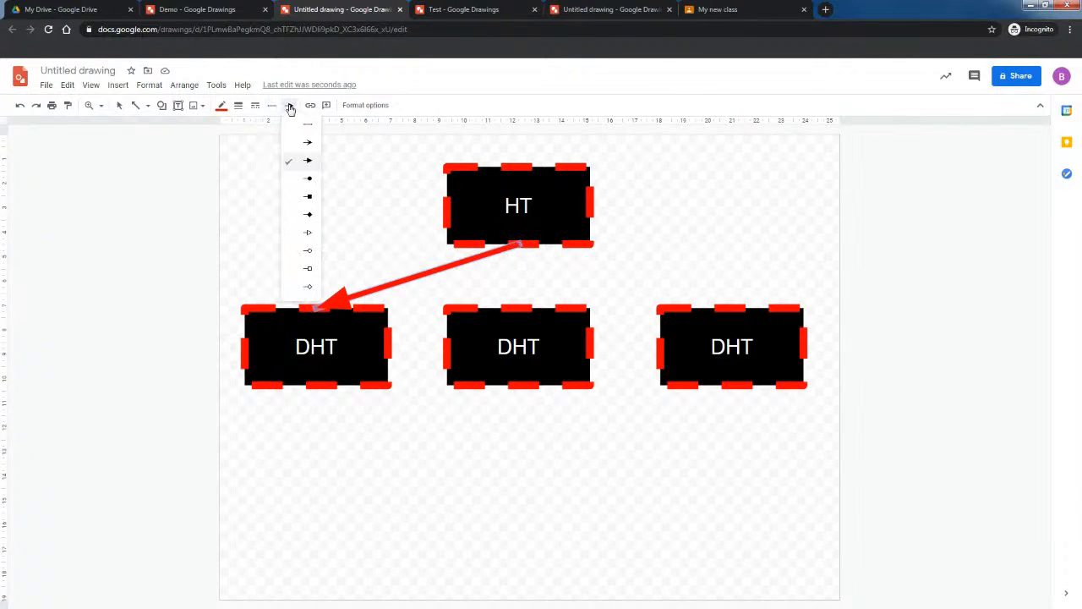
left_click(306, 231)
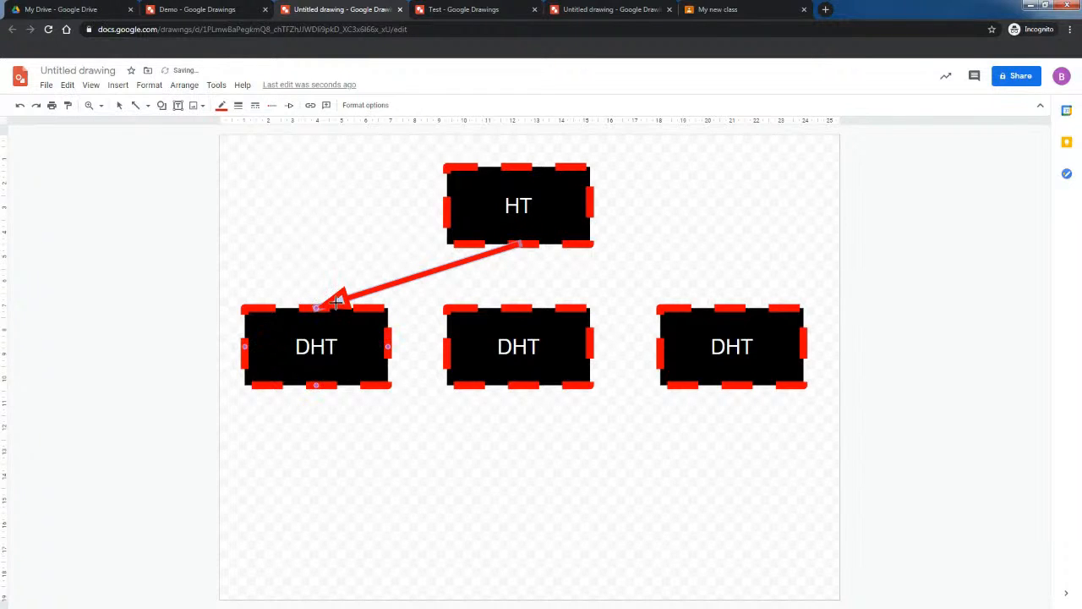
left_click(289, 105)
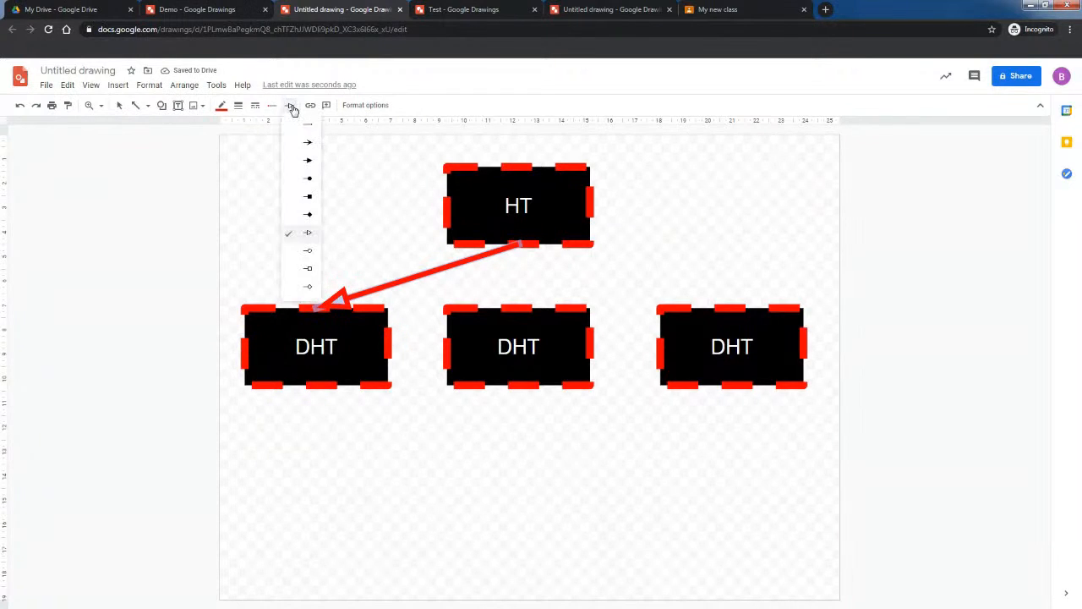
left_click(308, 214)
- Set both the end and the start of the red connector to filled circles
left_click(289, 105)
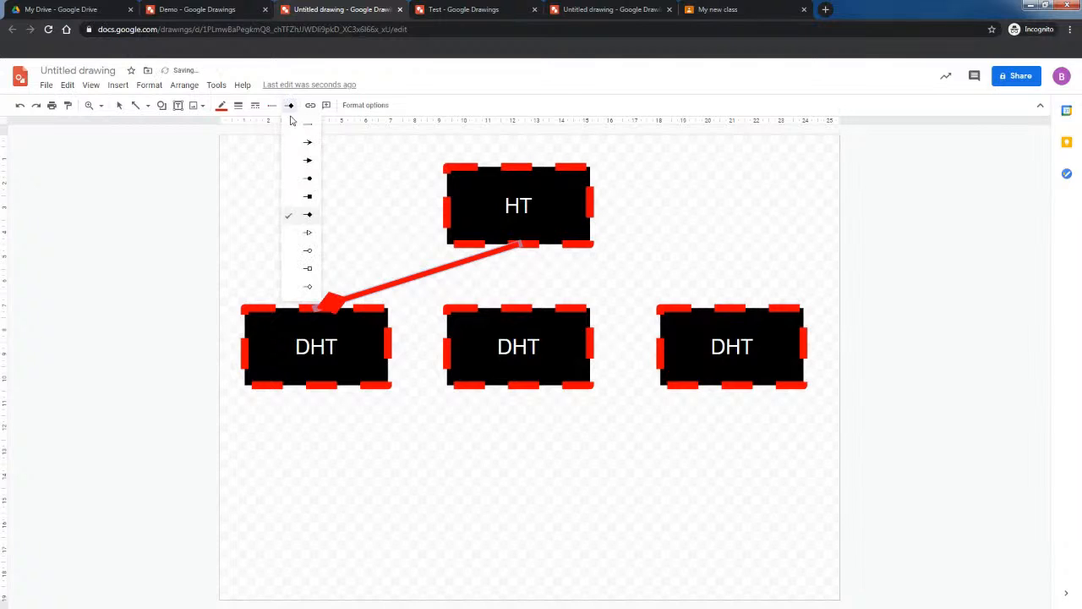
left_click(307, 180)
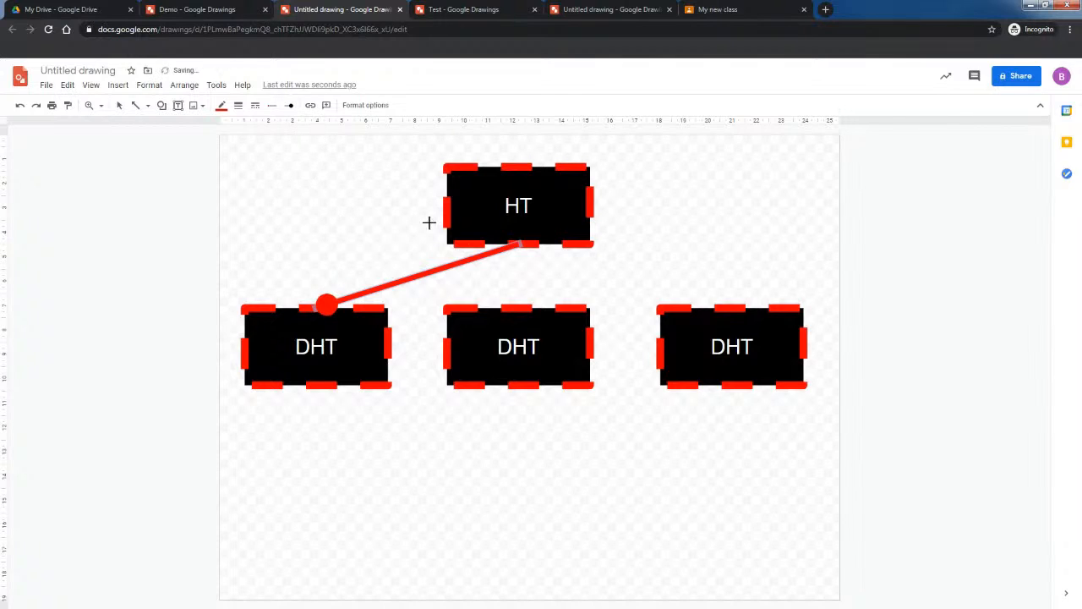
left_click(266, 109)
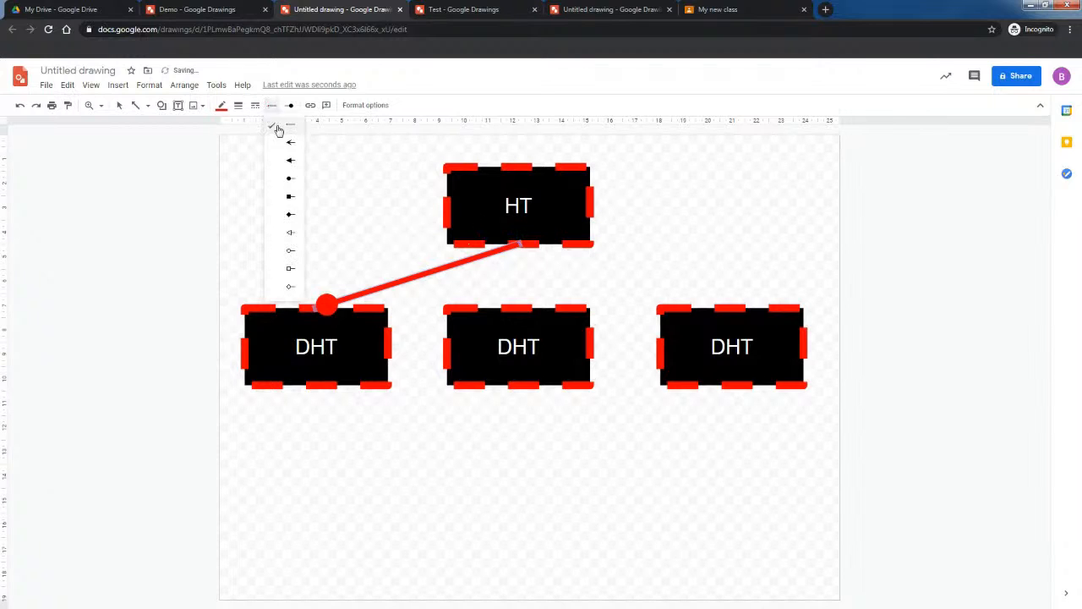
left_click(295, 187)
- Add a second red arrow and connect it from the HT box's bottom circle to the top of the middle DHT box
left_click(313, 207)
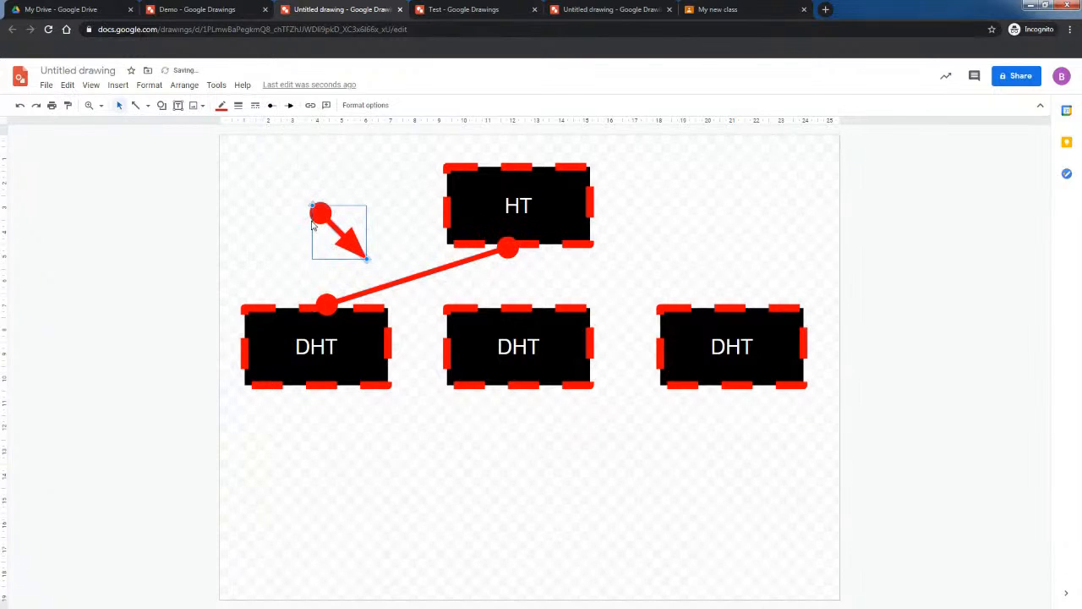
left_click_drag(314, 213, 507, 249)
left_click_drag(547, 285, 511, 304)
left_click(406, 235)
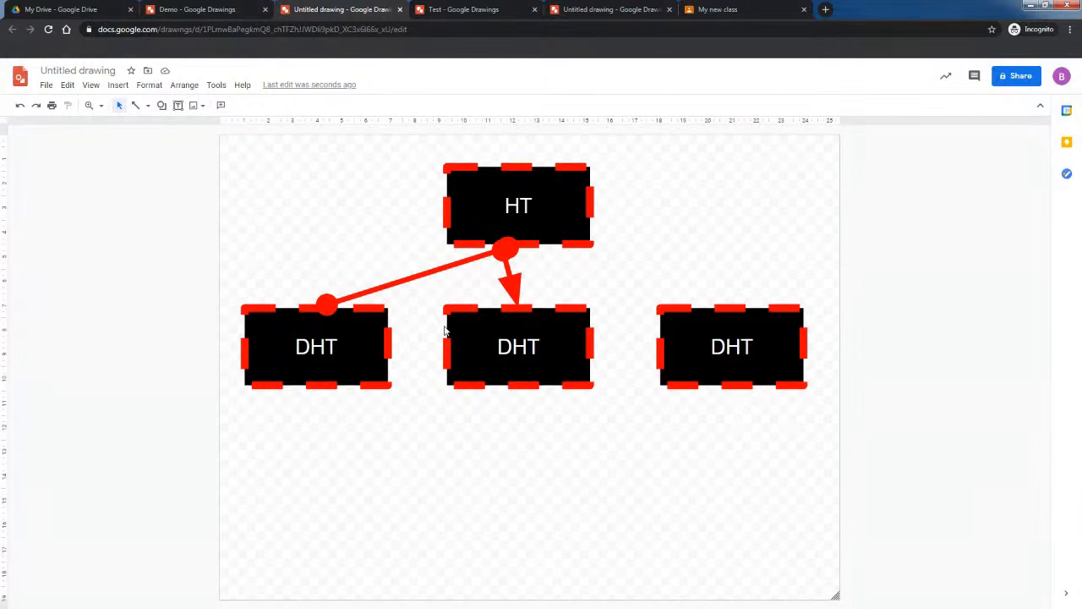
left_click(147, 105)
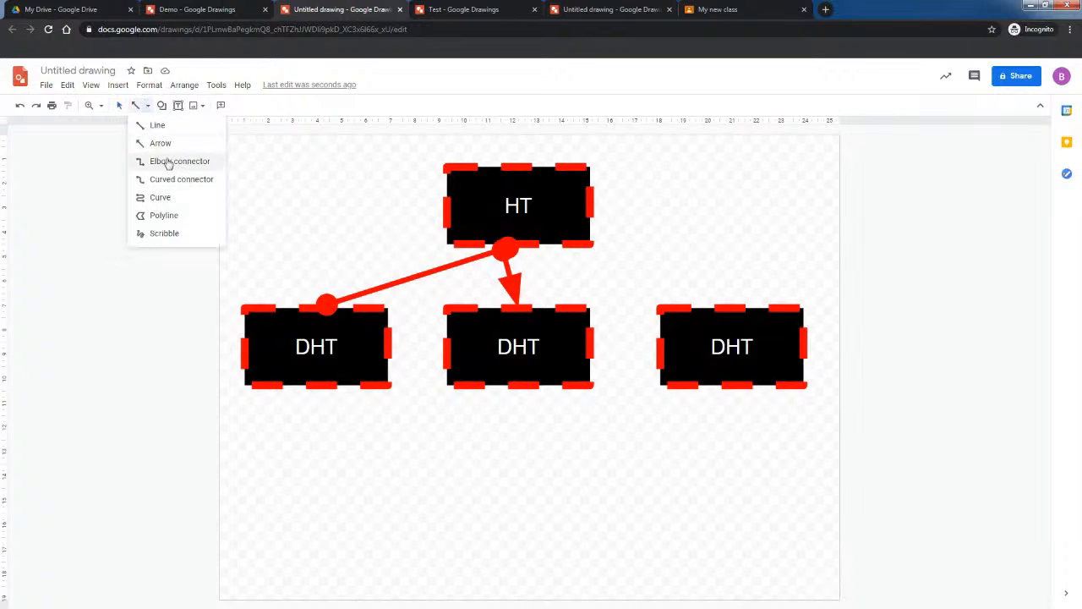
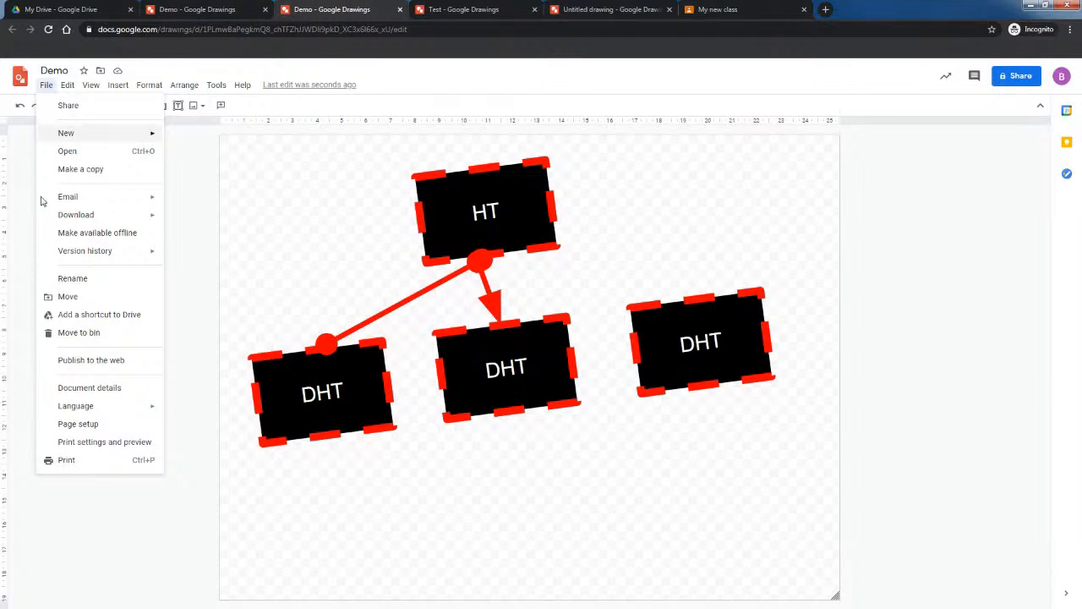
- Review the available download formats and inspect the e-mail link on the HT box
mouse_move(79, 222)
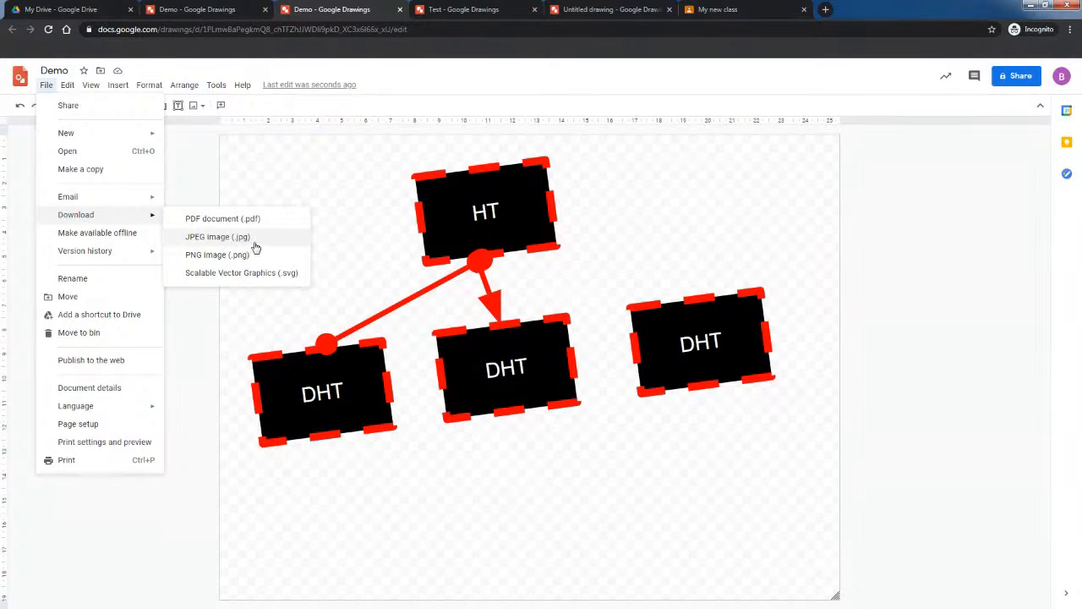
left_click(237, 258)
left_click(452, 213)
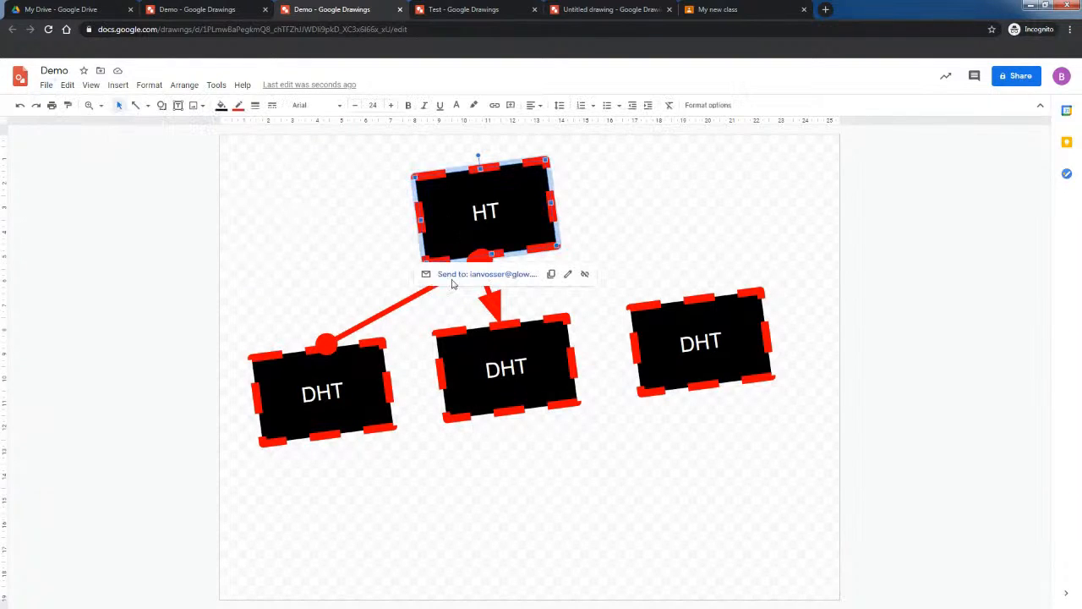
mouse_move(482, 279)
- Download the Demo drawing as Scalable Vector Graphics (.svg) and open the downloaded file
left_click(46, 85)
mouse_move(118, 215)
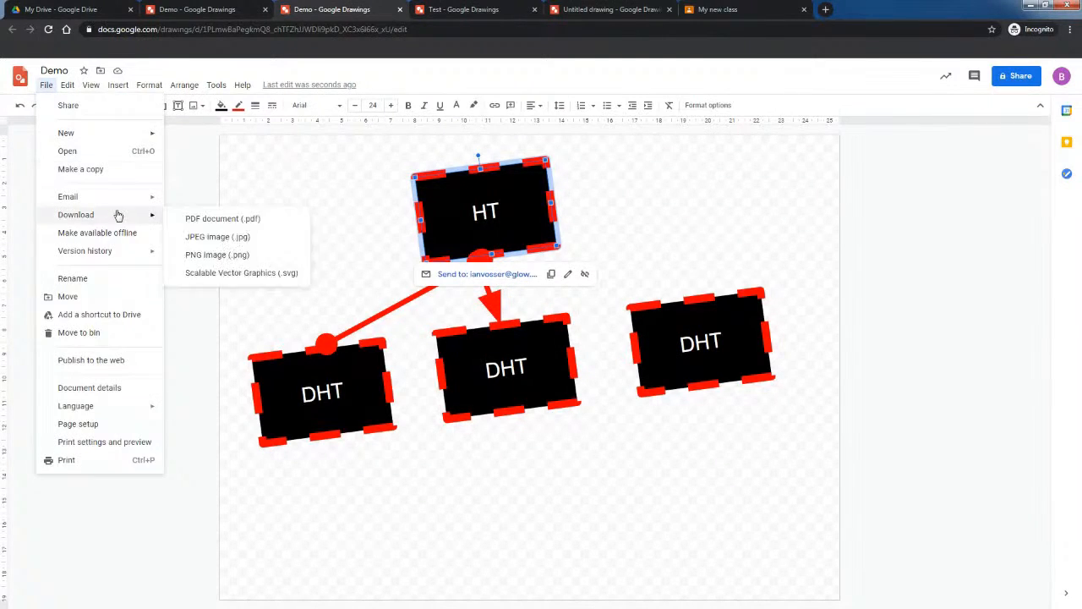
left_click(232, 273)
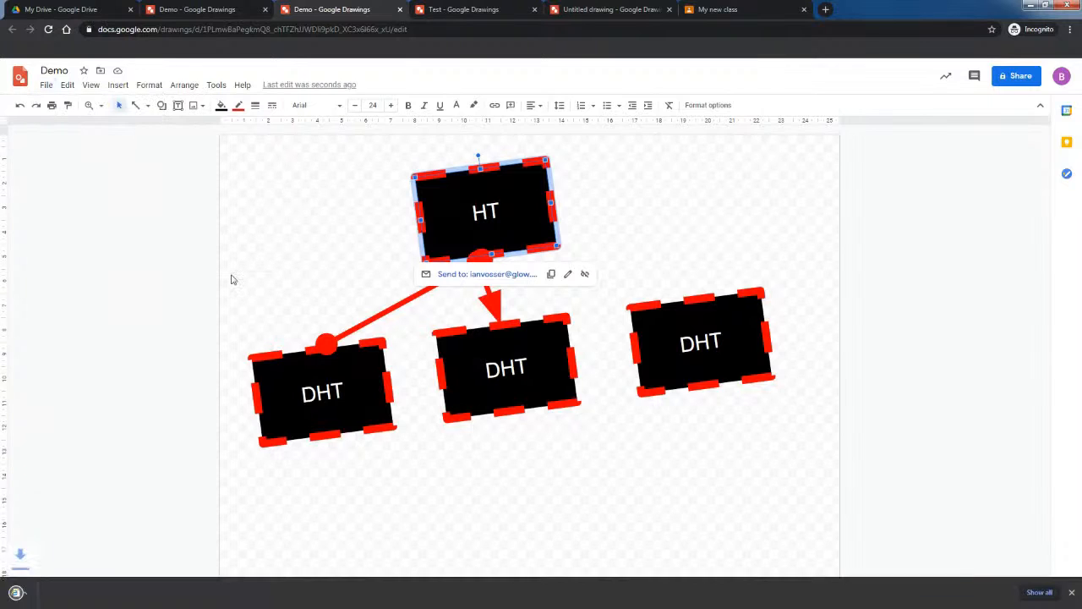
left_click(54, 593)
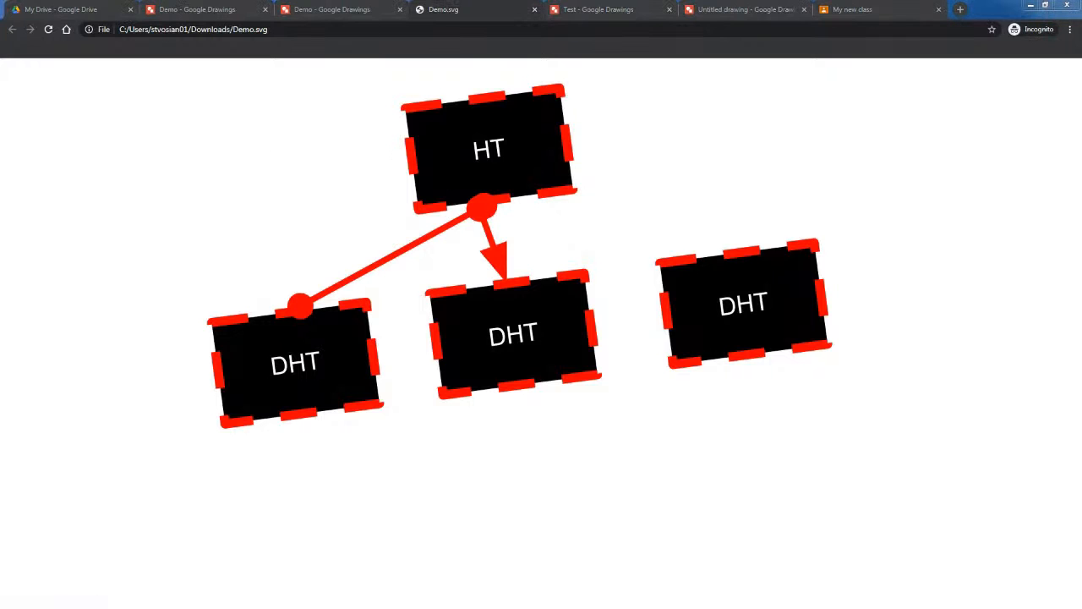
- Close the e-mail window, download the Demo drawing as a PDF and open the downloaded file
left_click_drag(0, 115, 0, 131)
left_click(77, 130)
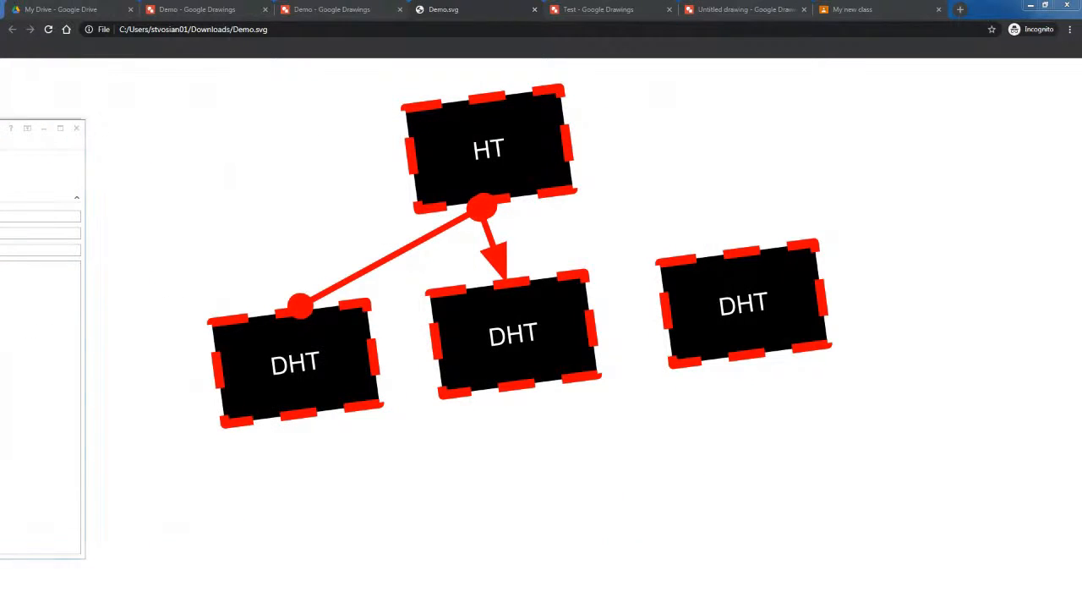
left_click(331, 9)
left_click(47, 85)
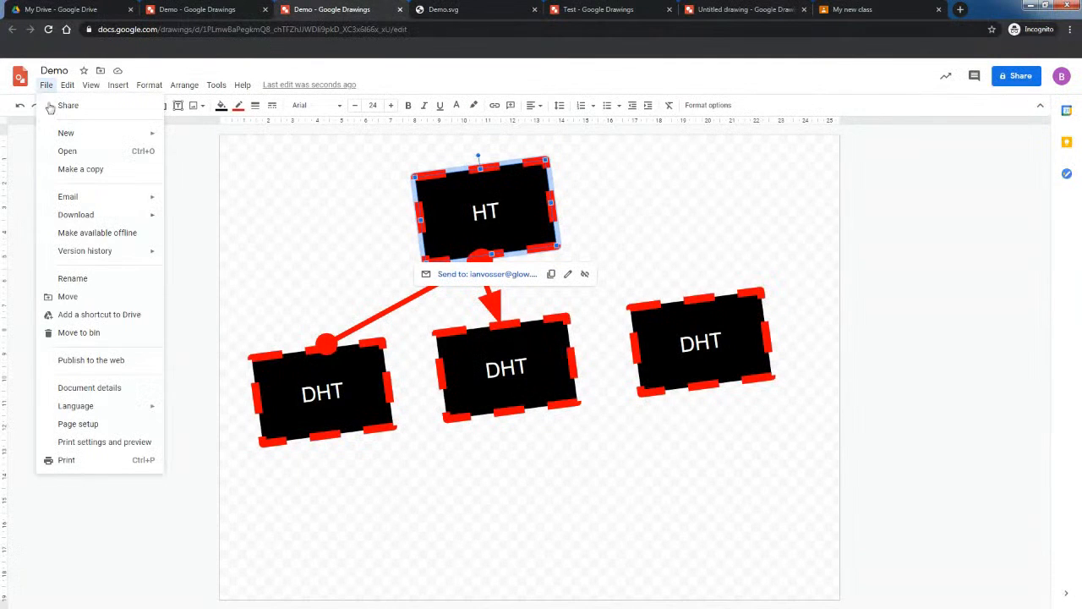
mouse_move(131, 220)
left_click(233, 221)
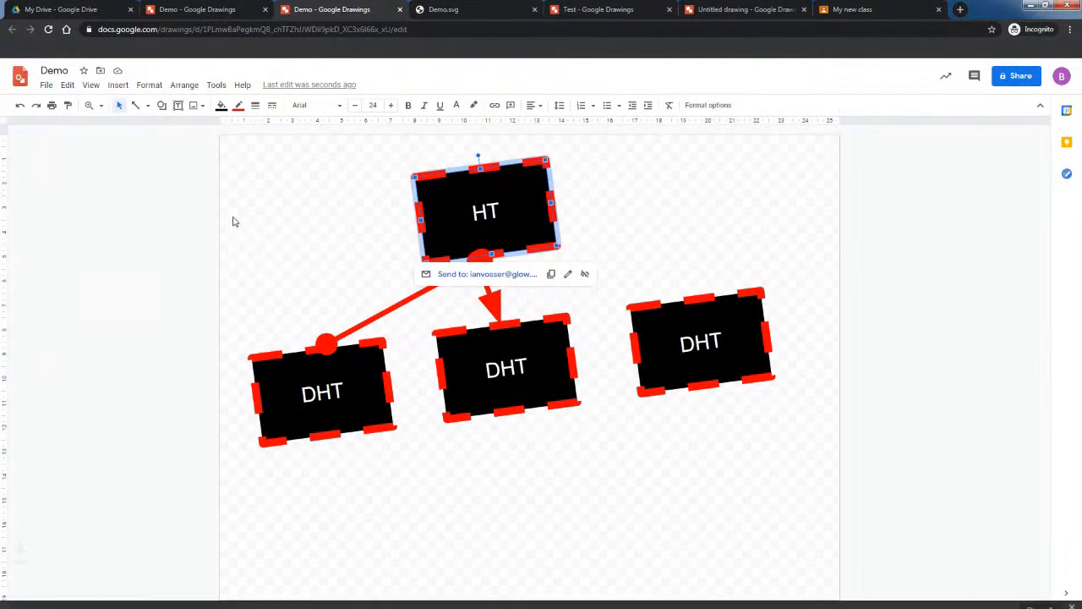
left_click(91, 592)
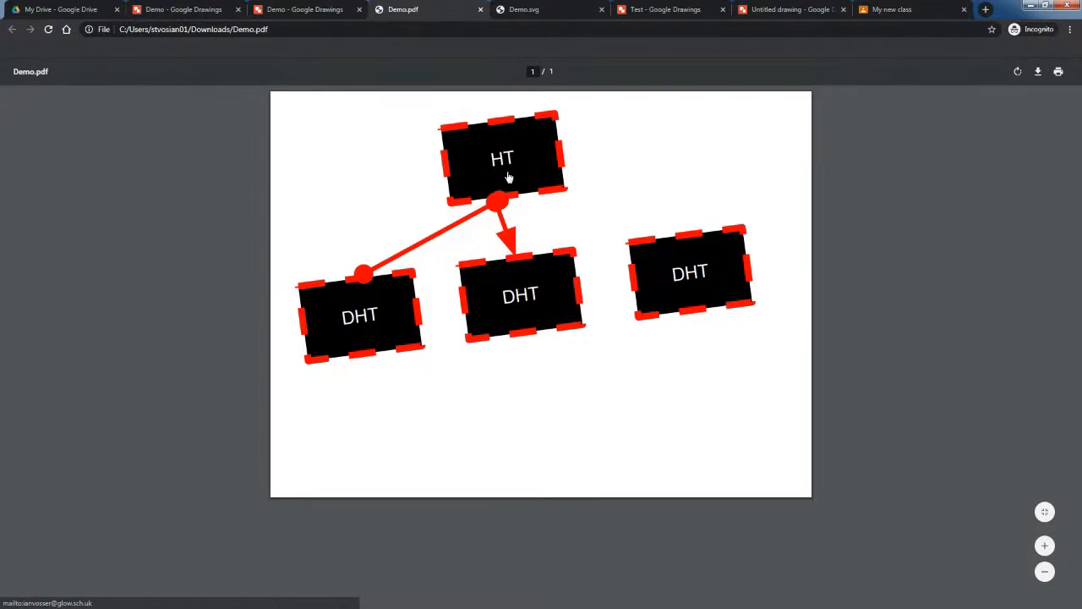
- Return to the Demo drawing, clear the selection and review the available sources for inserting an image
left_click(306, 9)
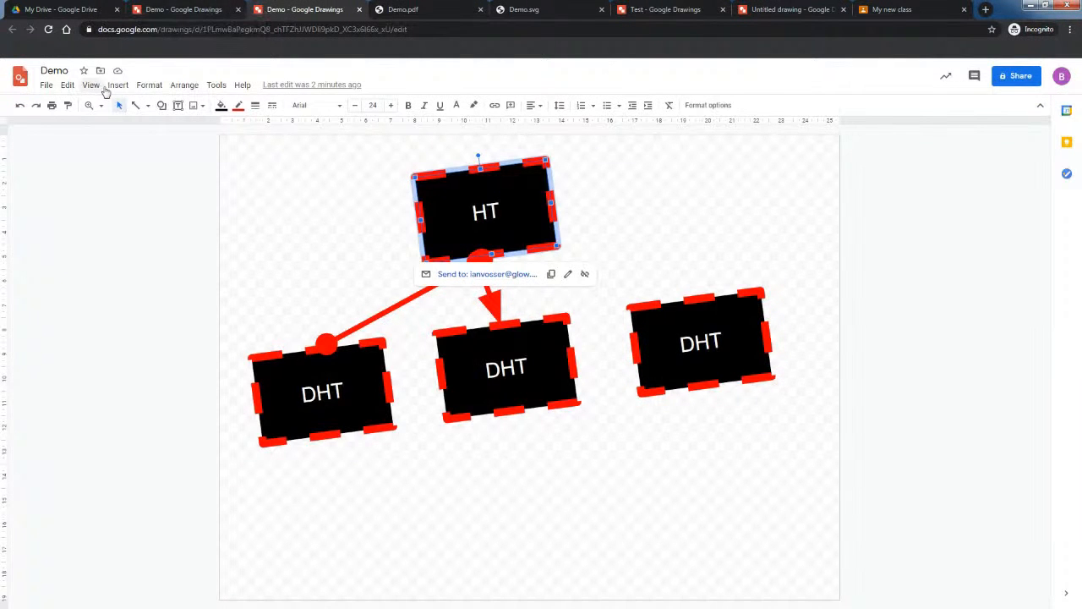
left_click(270, 173)
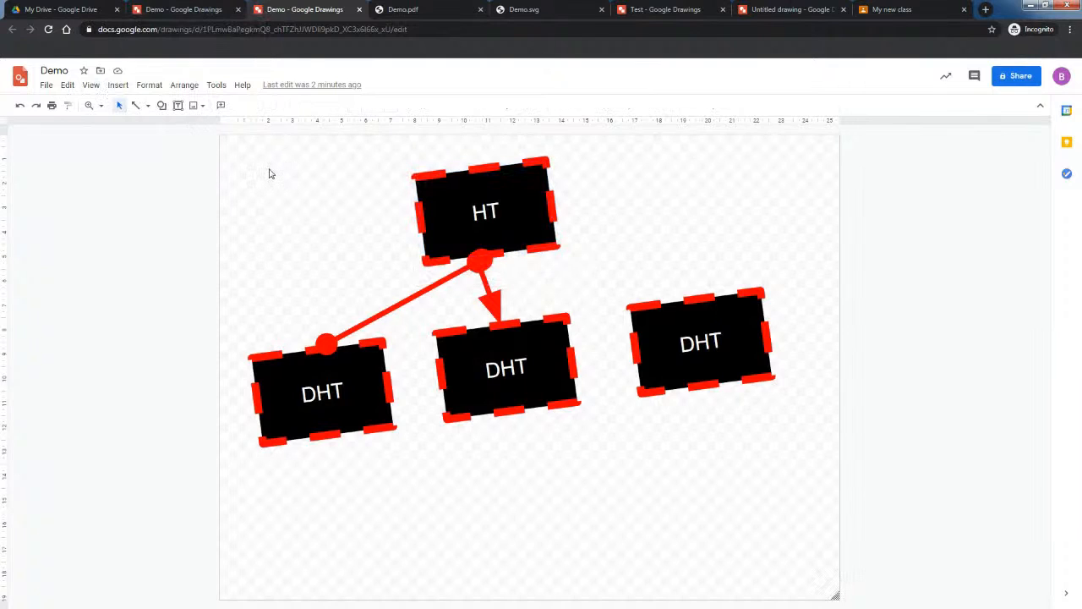
left_click(202, 106)
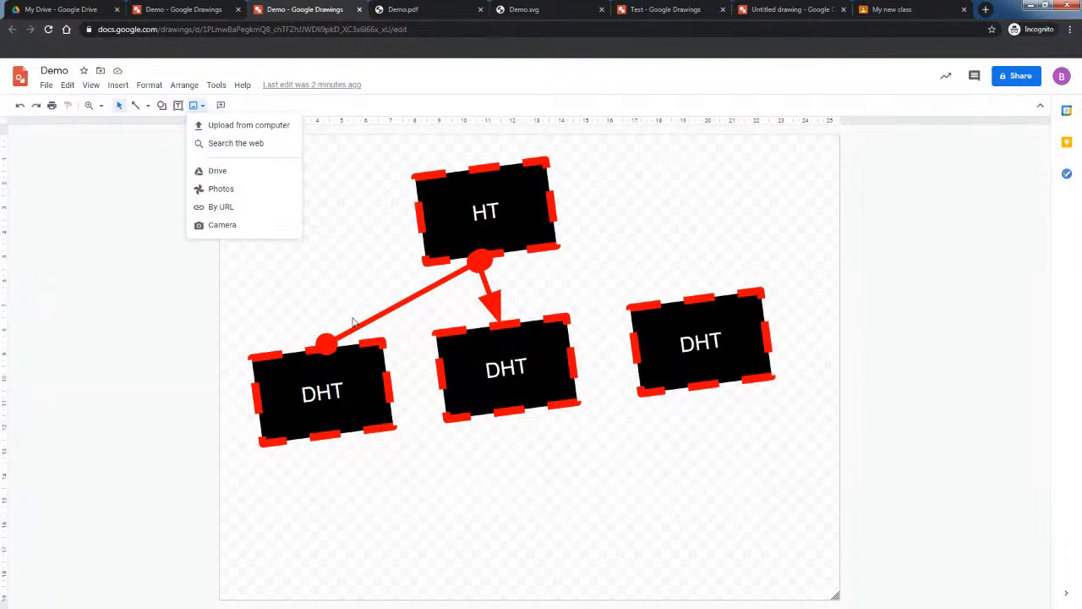
left_click(345, 203)
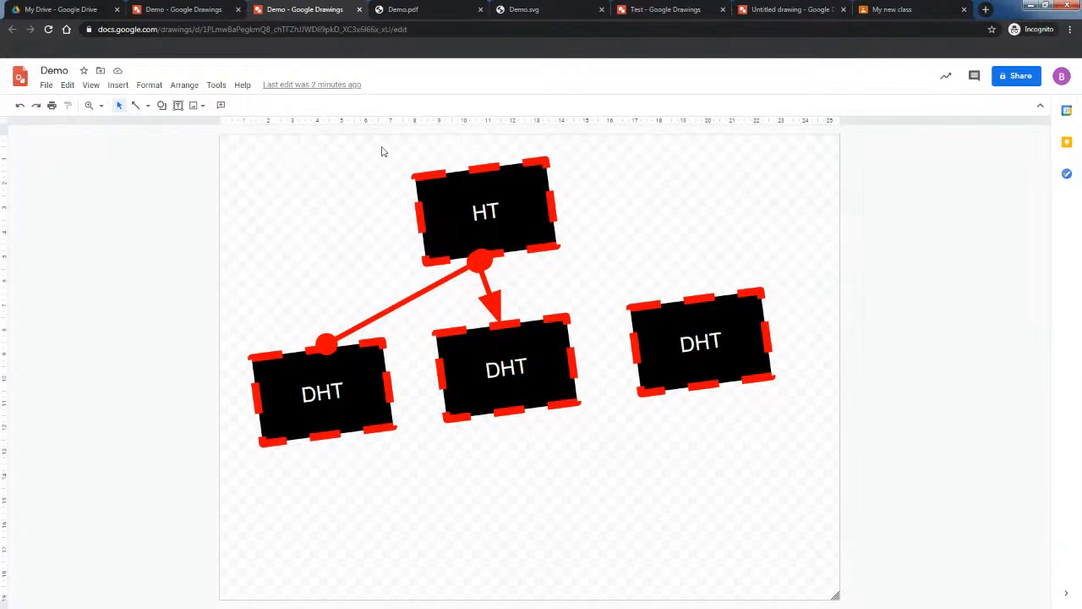
- Start a comment on the whole drawing and another on the rightmost DHT box, discarding both without text
left_click(221, 106)
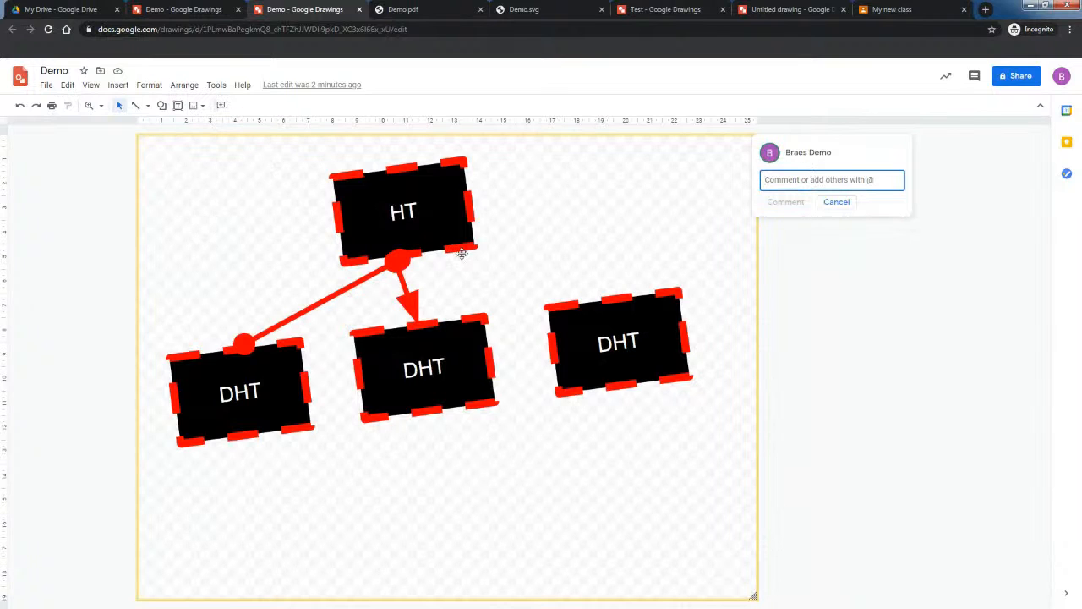
left_click(664, 338)
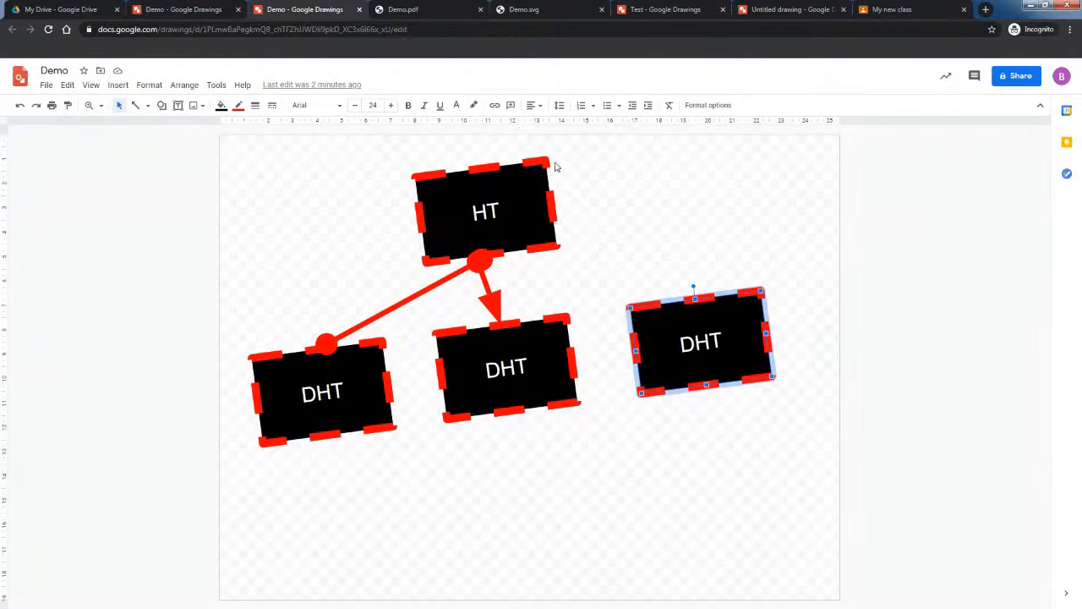
left_click(511, 104)
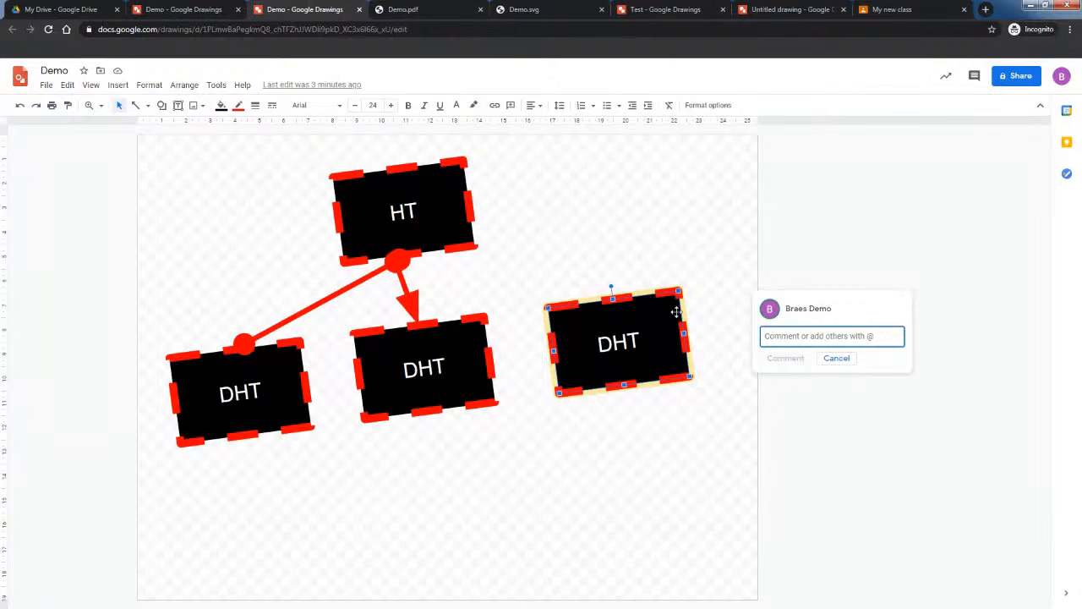
left_click(638, 239)
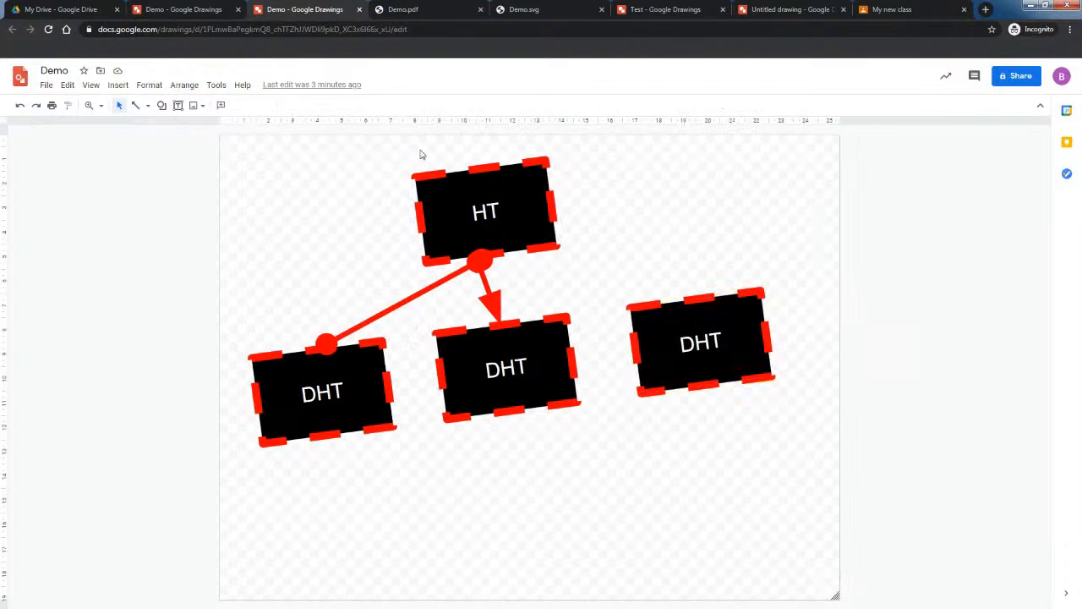
- Open Explore to view its document and web search, and close it
left_click(216, 87)
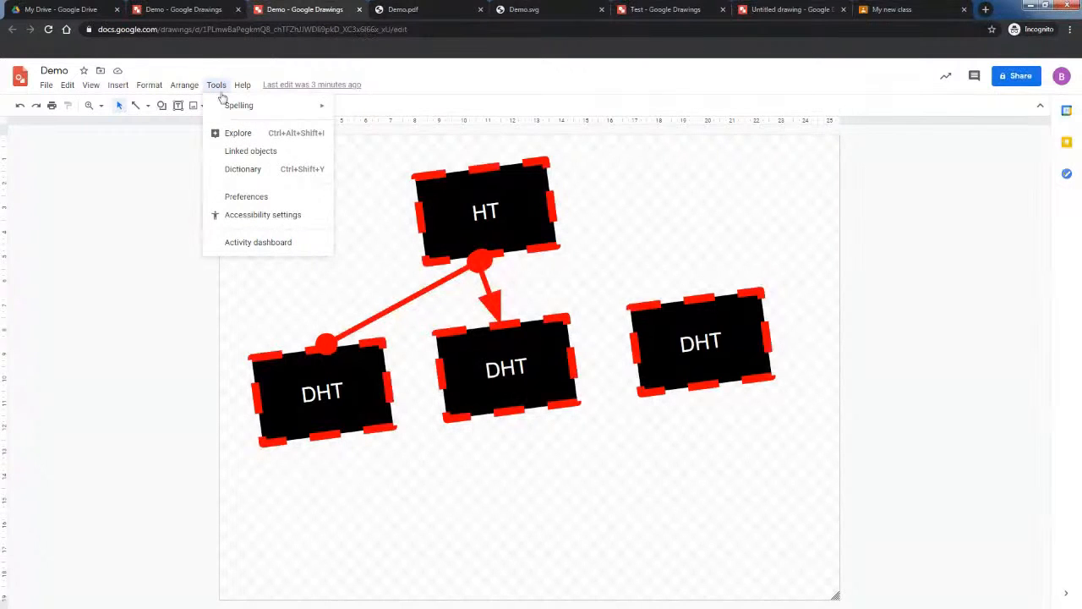
left_click(255, 135)
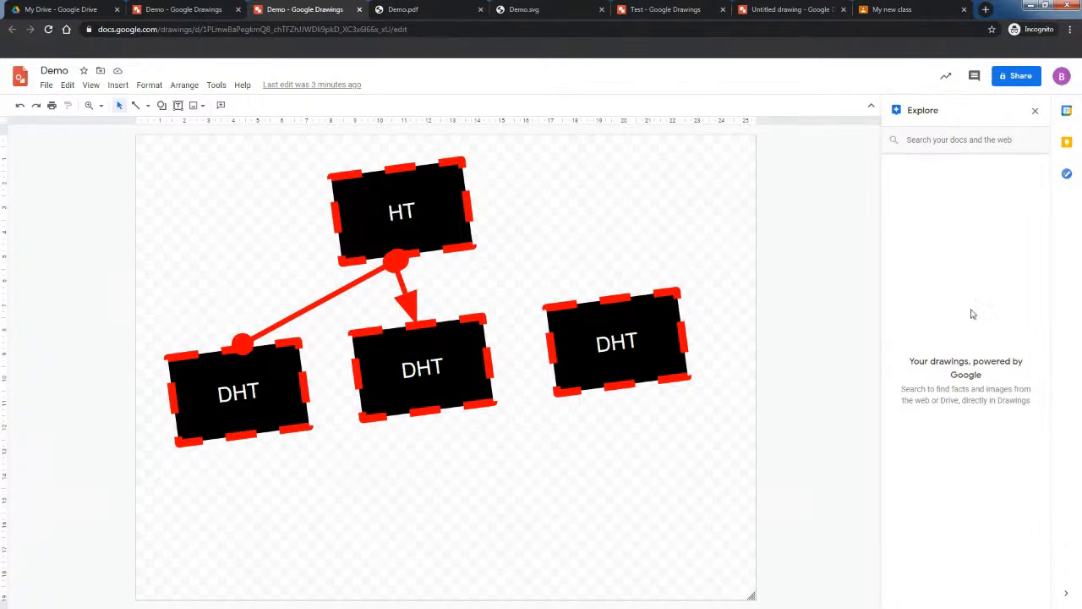
left_click(1034, 111)
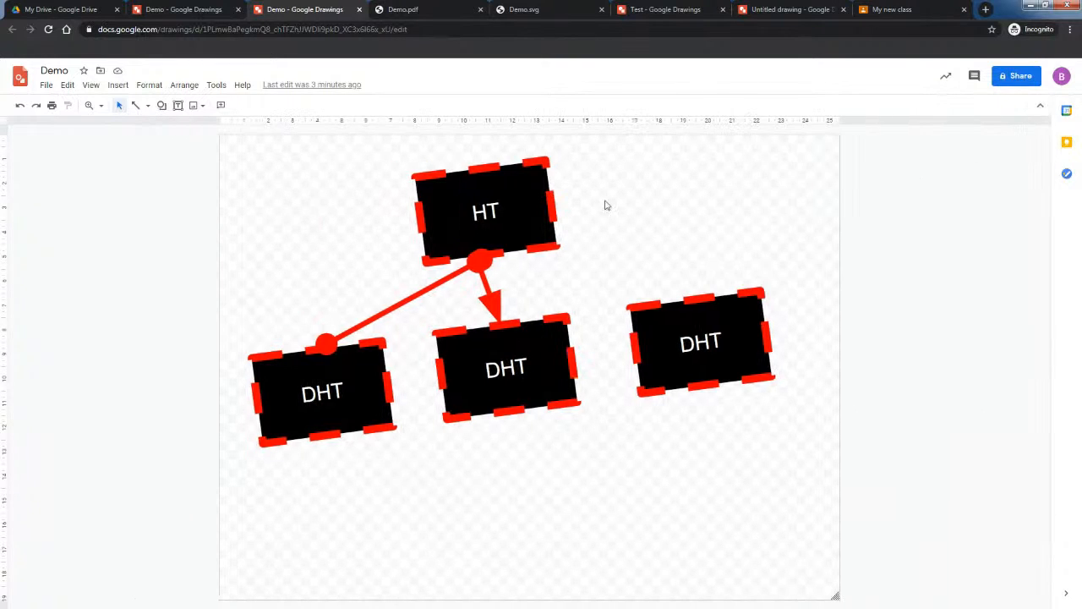
- Review the general preferences and the accessibility settings, closing both without changing any option
left_click(218, 90)
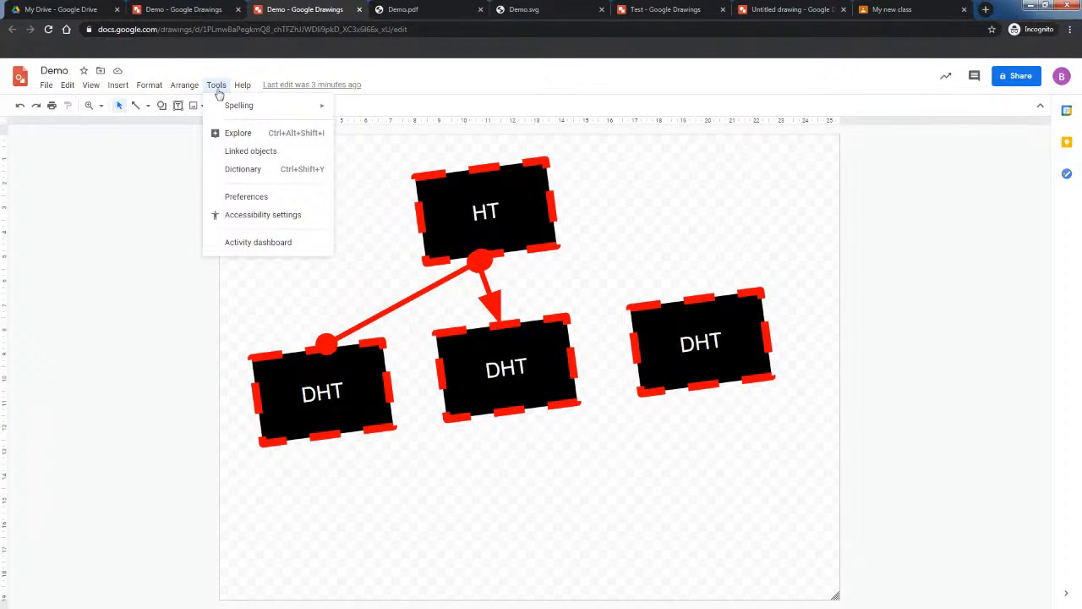
left_click(235, 198)
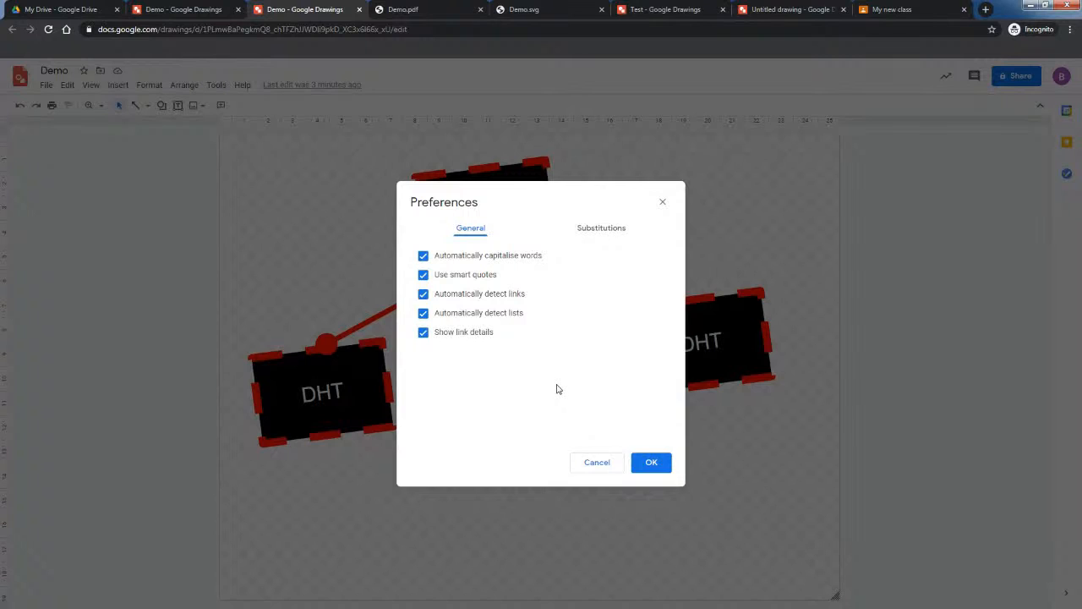
left_click(663, 206)
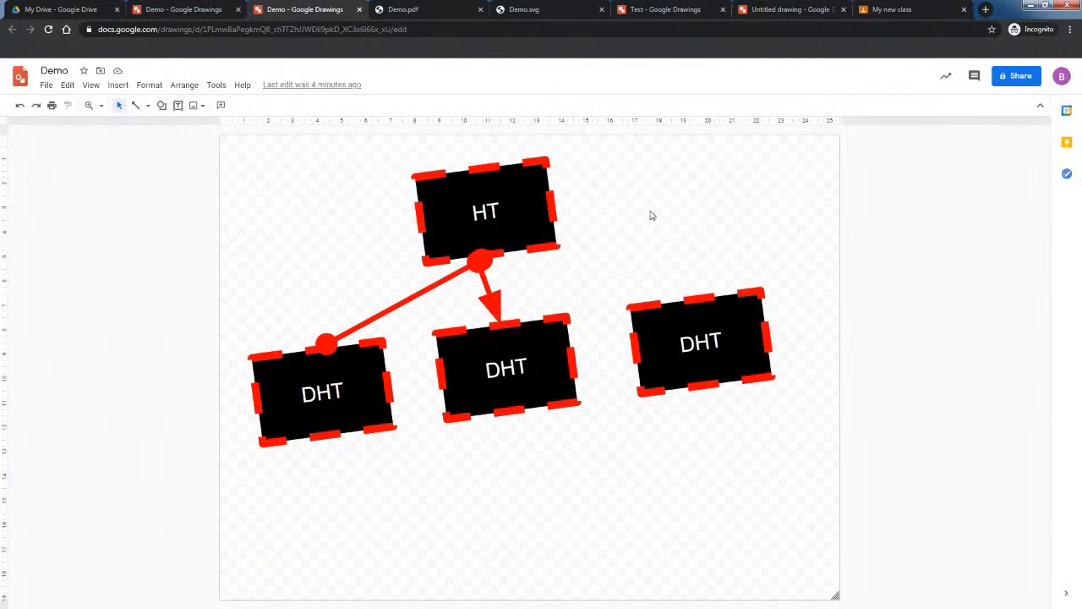
left_click(219, 86)
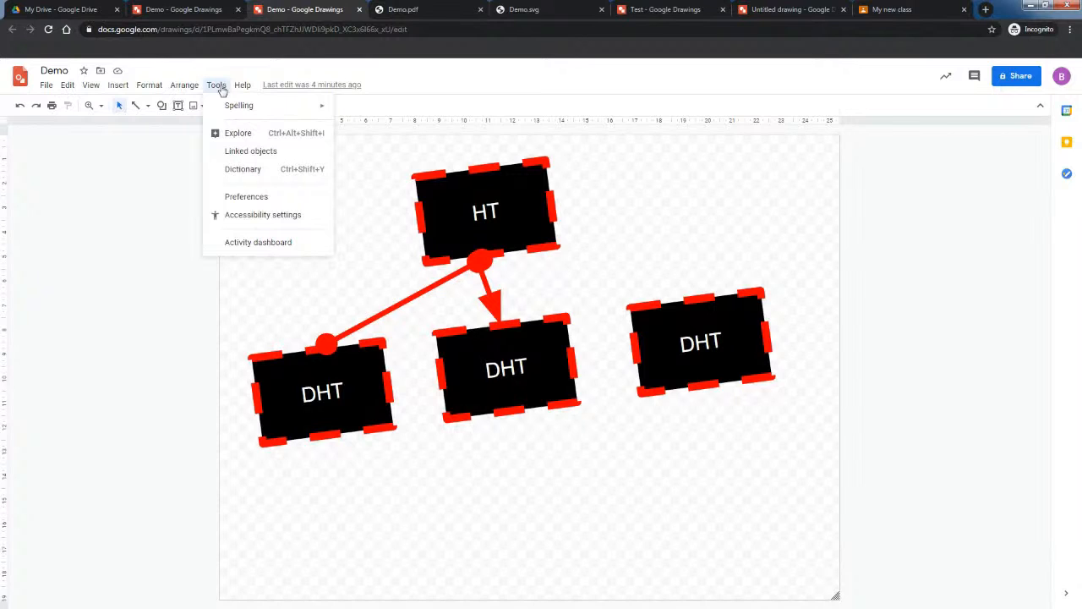
left_click(267, 216)
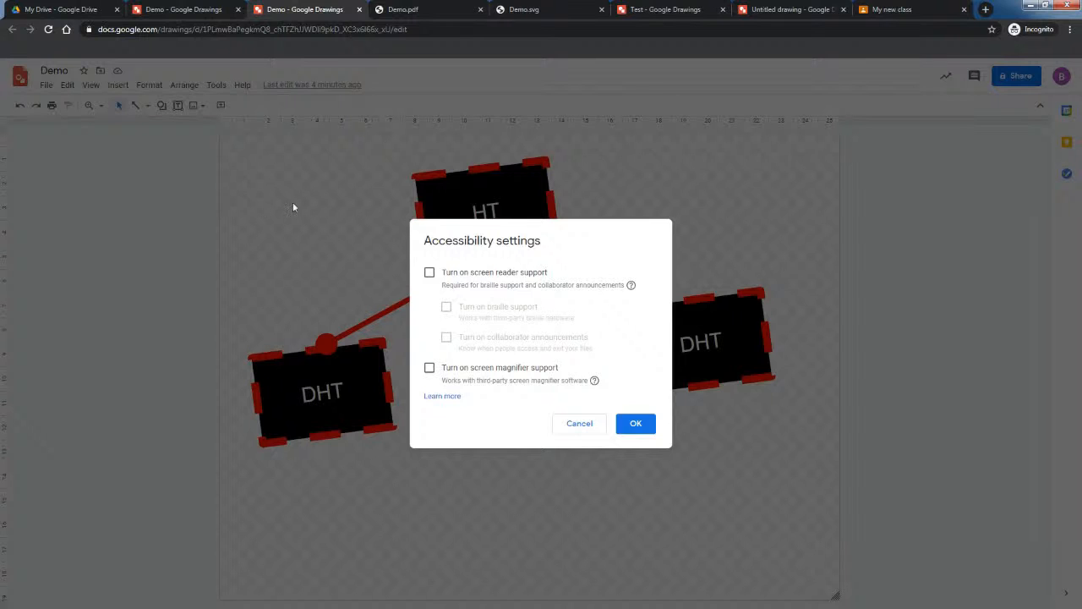
left_click(578, 424)
- Review the viewers, viewer trend and comment trend in the activity dashboard, and close it
left_click(215, 85)
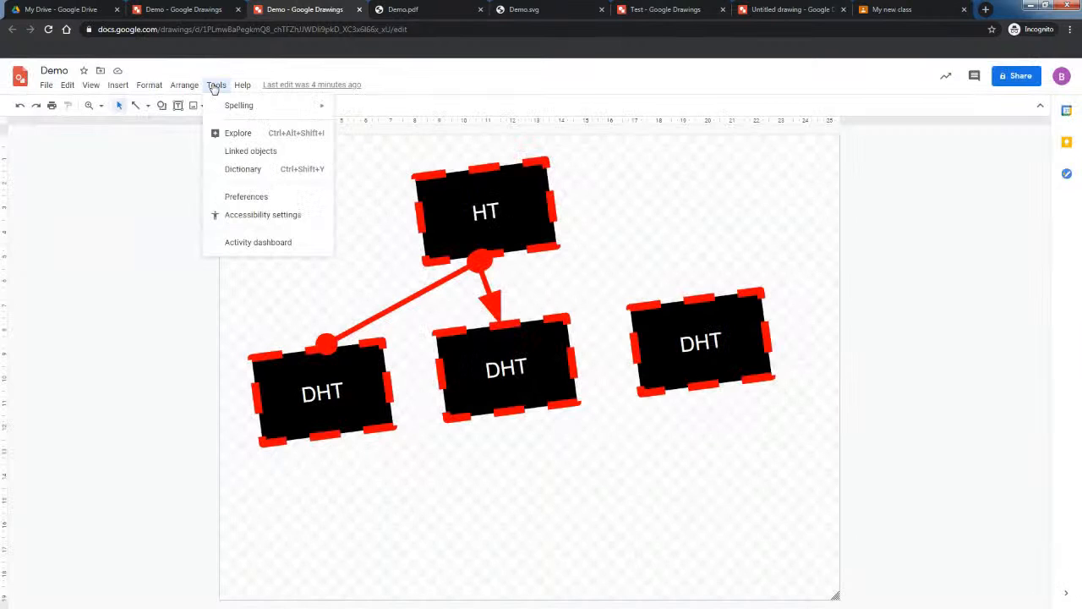
left_click(256, 243)
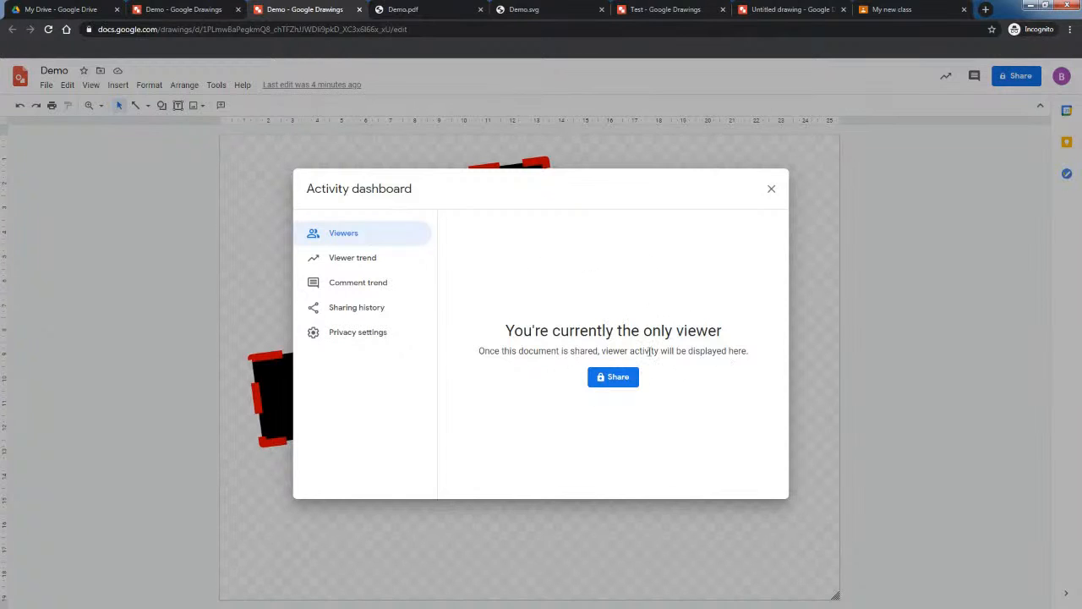
left_click(337, 264)
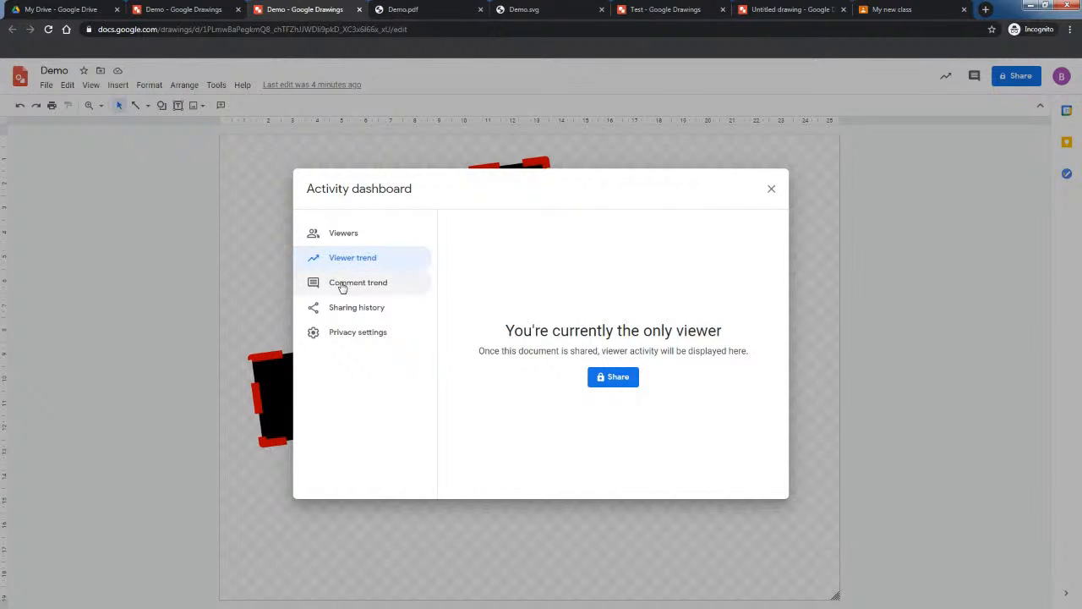
left_click(343, 288)
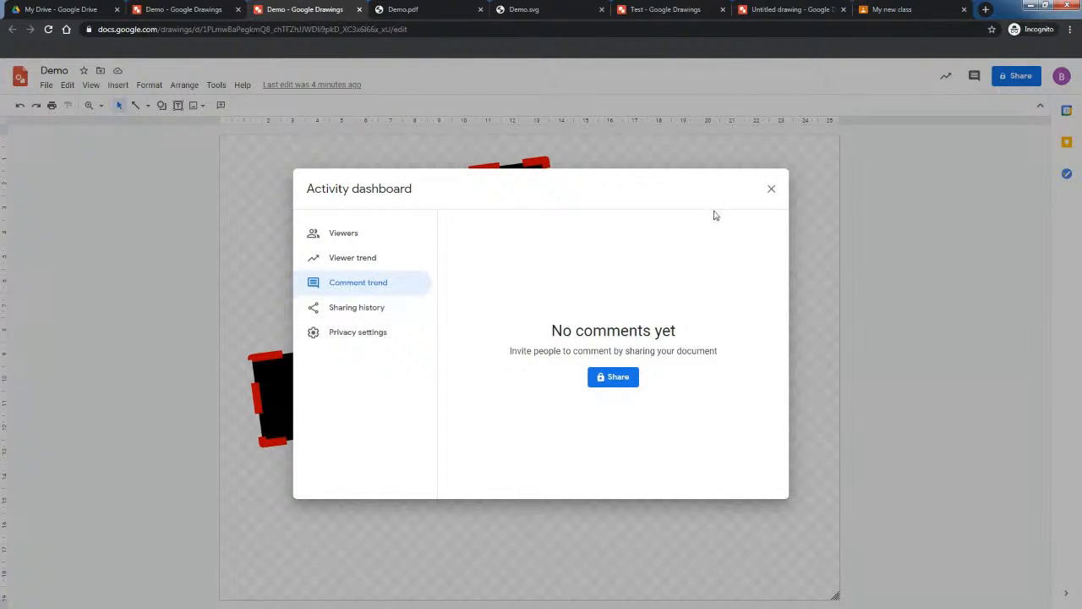
left_click(771, 190)
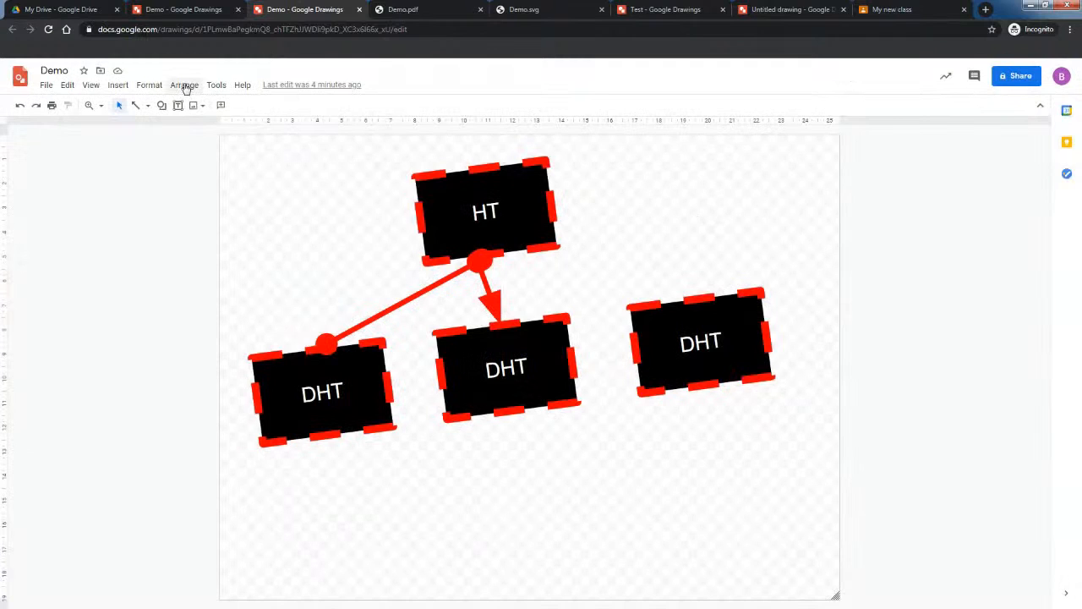
left_click(211, 87)
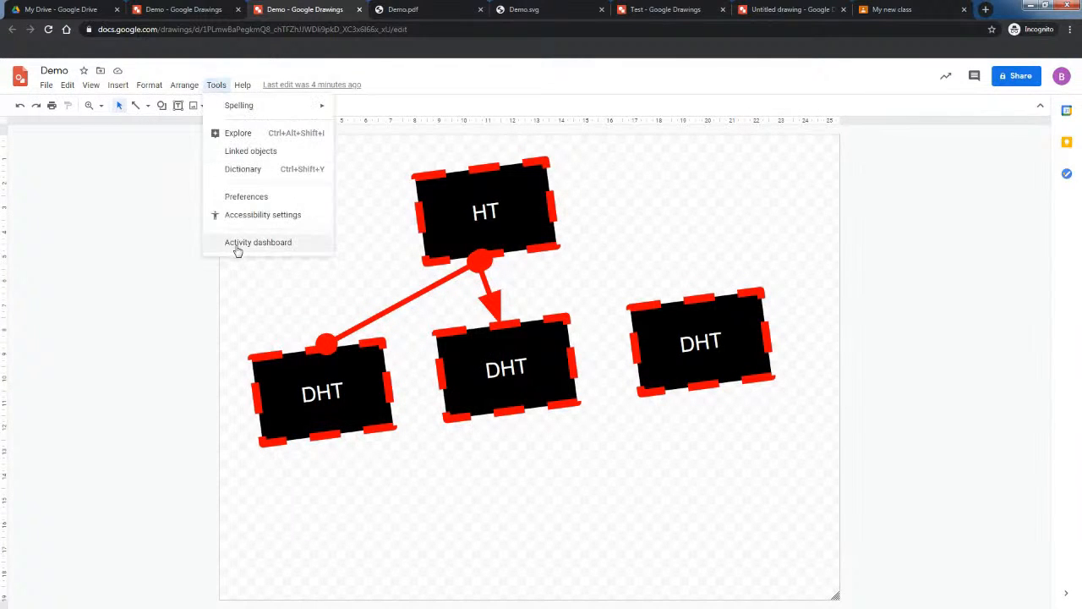
left_click(217, 86)
left_click(184, 85)
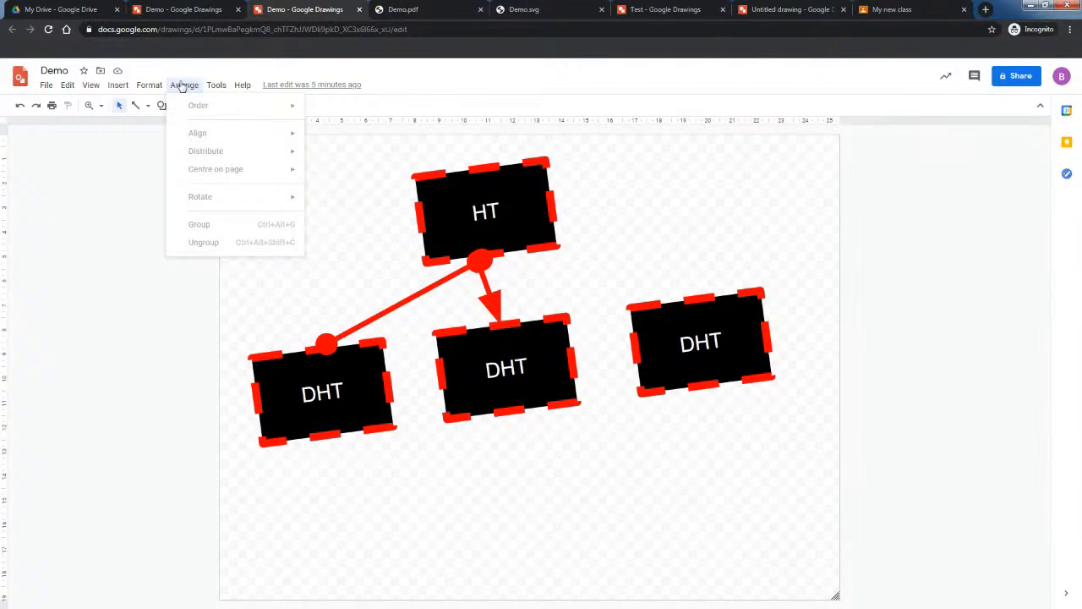
mouse_move(153, 88)
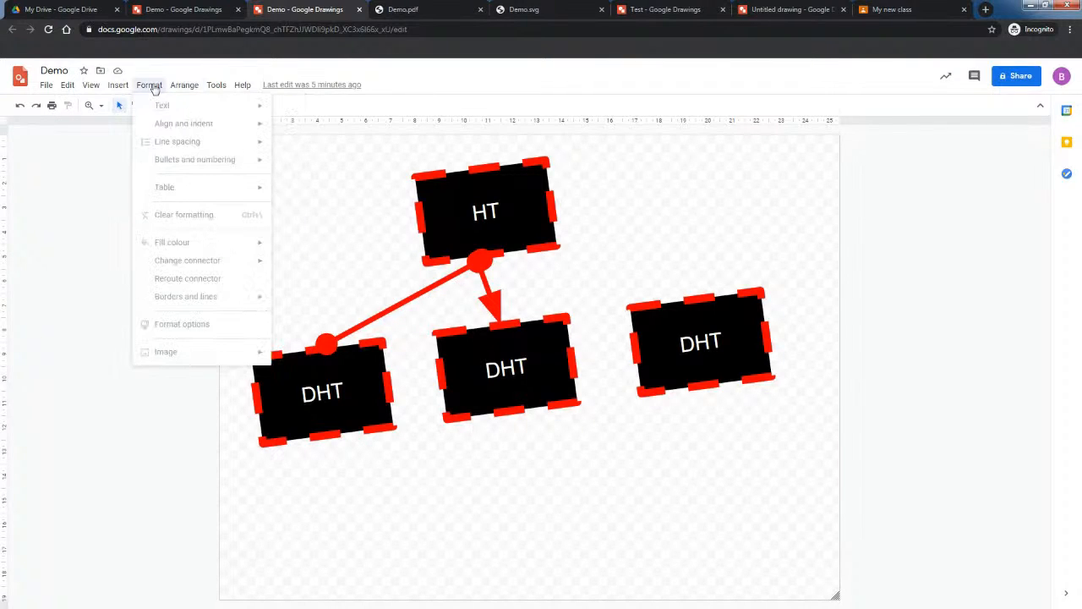
mouse_move(119, 91)
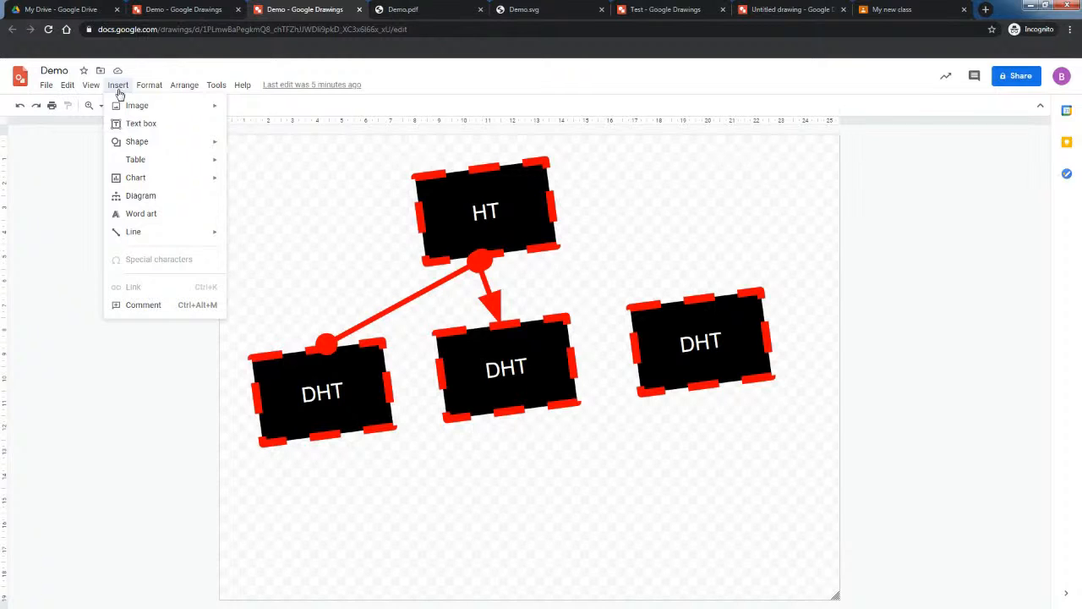
mouse_move(134, 112)
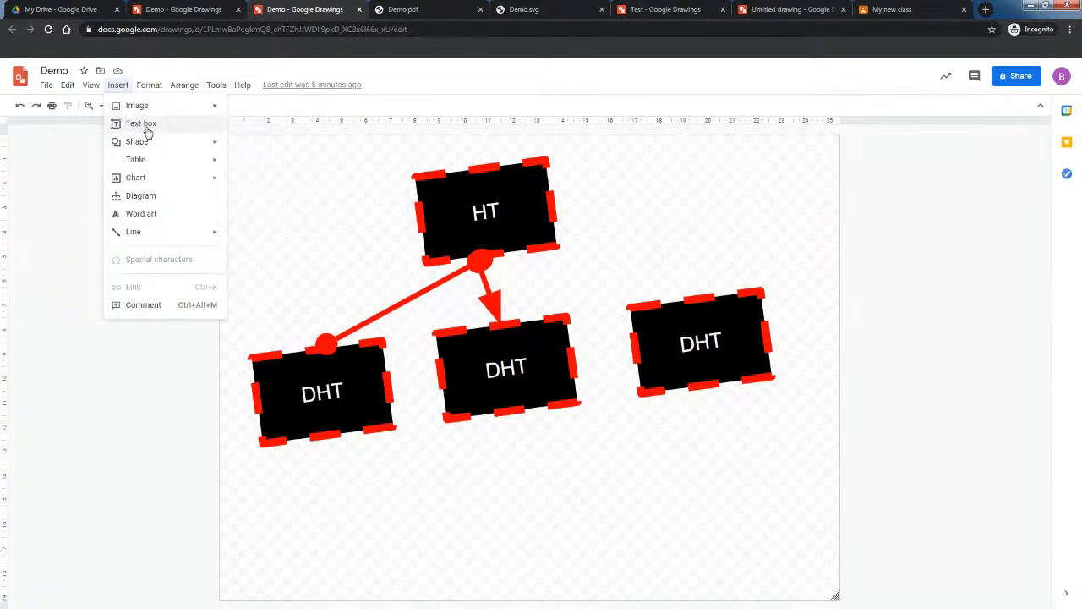
mouse_move(156, 151)
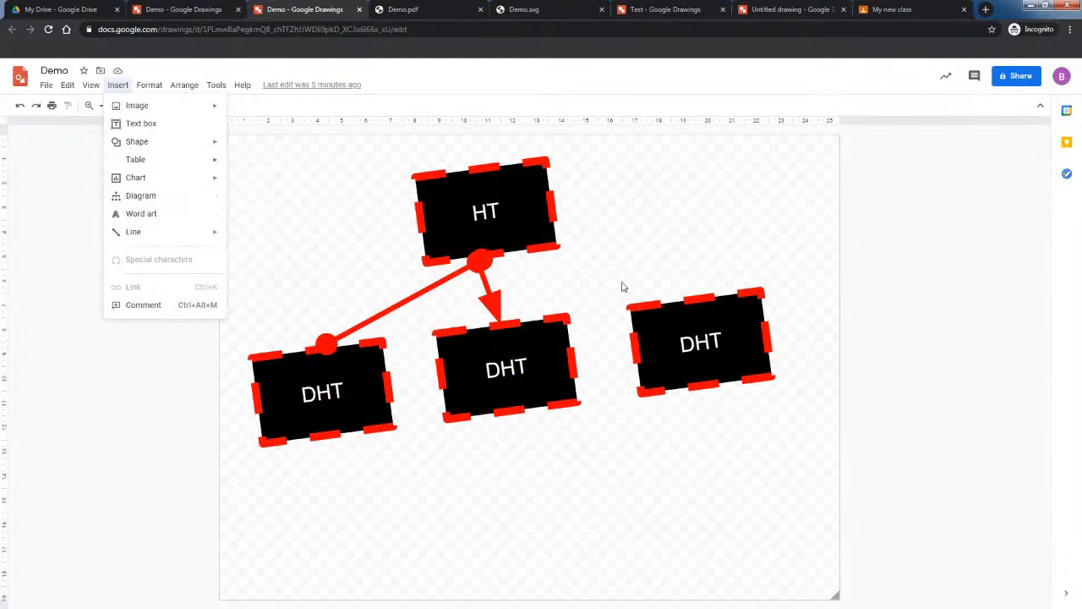
left_click(310, 254)
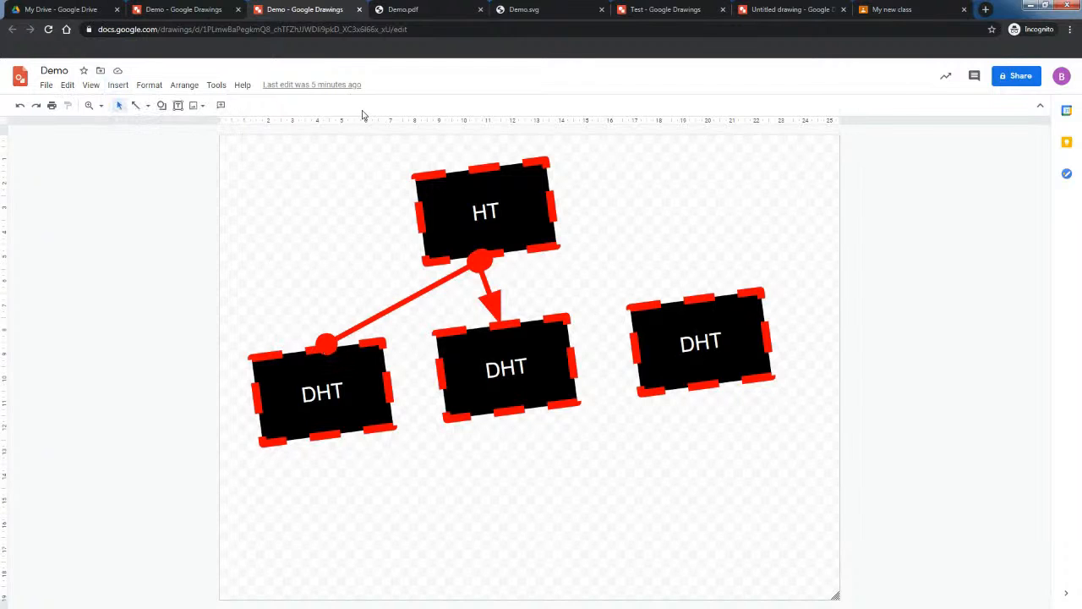
- Review the version history of the Demo drawing and return to editing
left_click(290, 88)
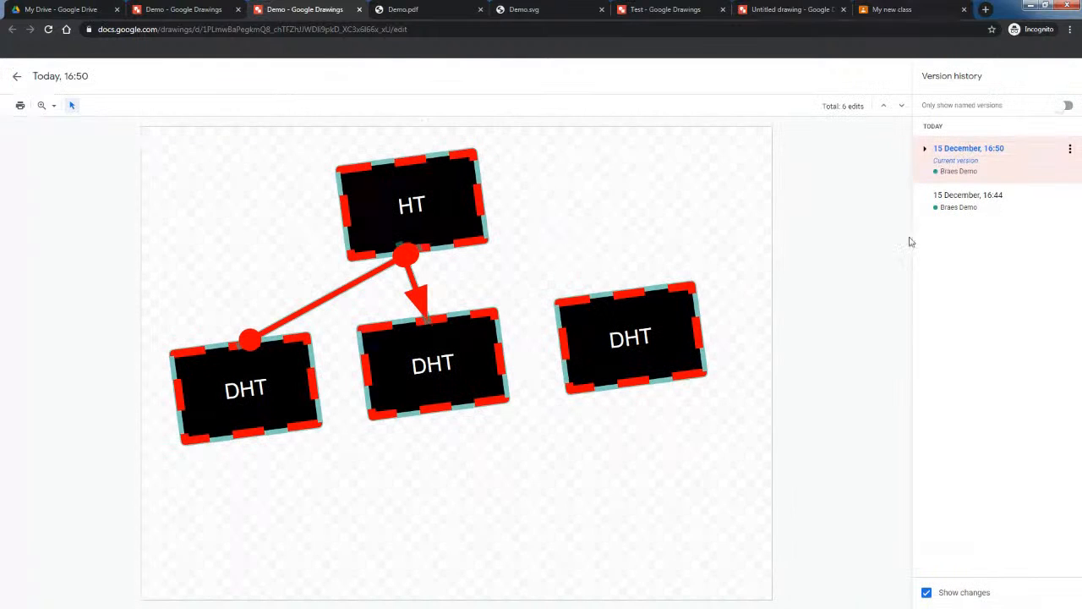
left_click(15, 79)
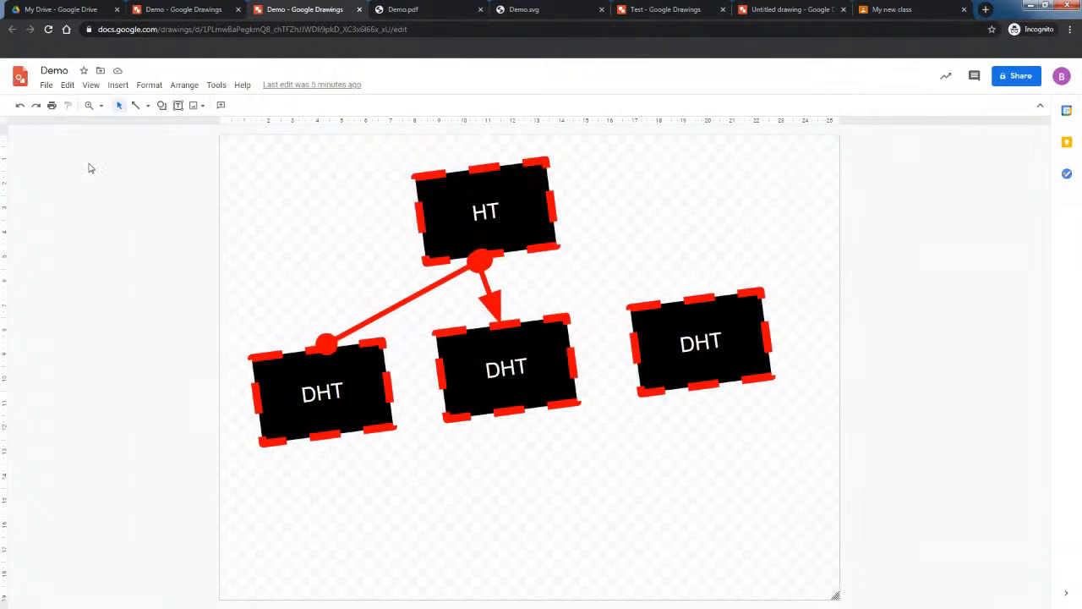
- Create a new drawing and insert the blue rounded three-level hierarchy diagram
left_click(47, 86)
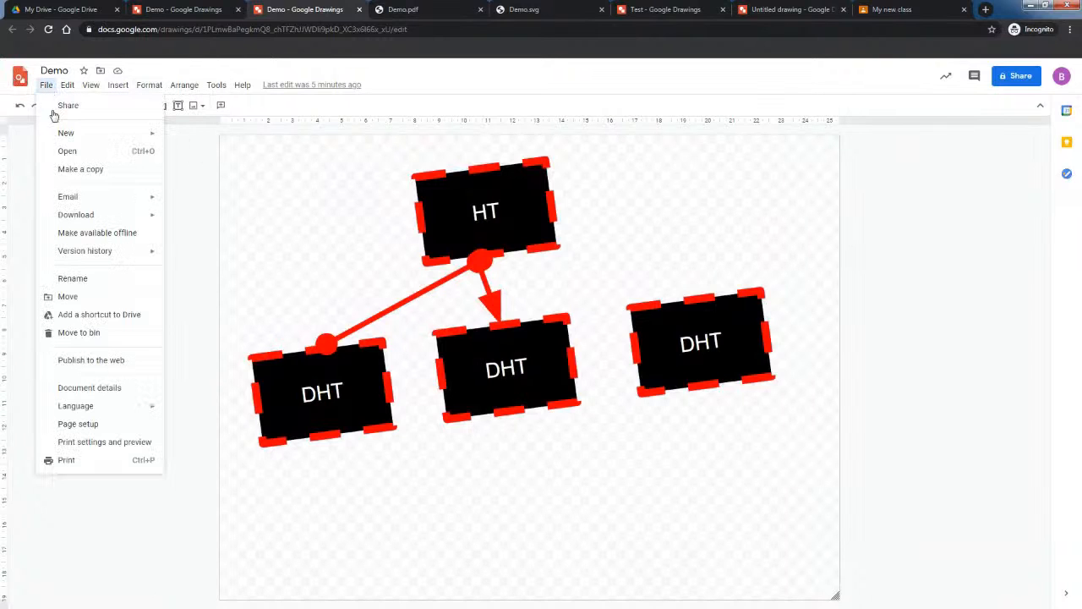
mouse_move(111, 133)
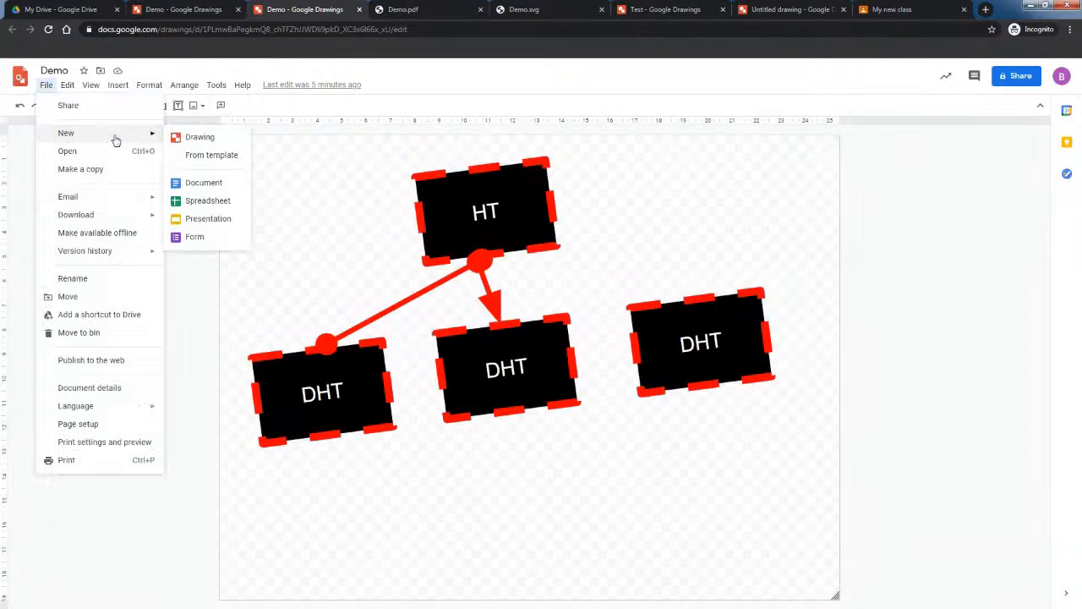
left_click(182, 138)
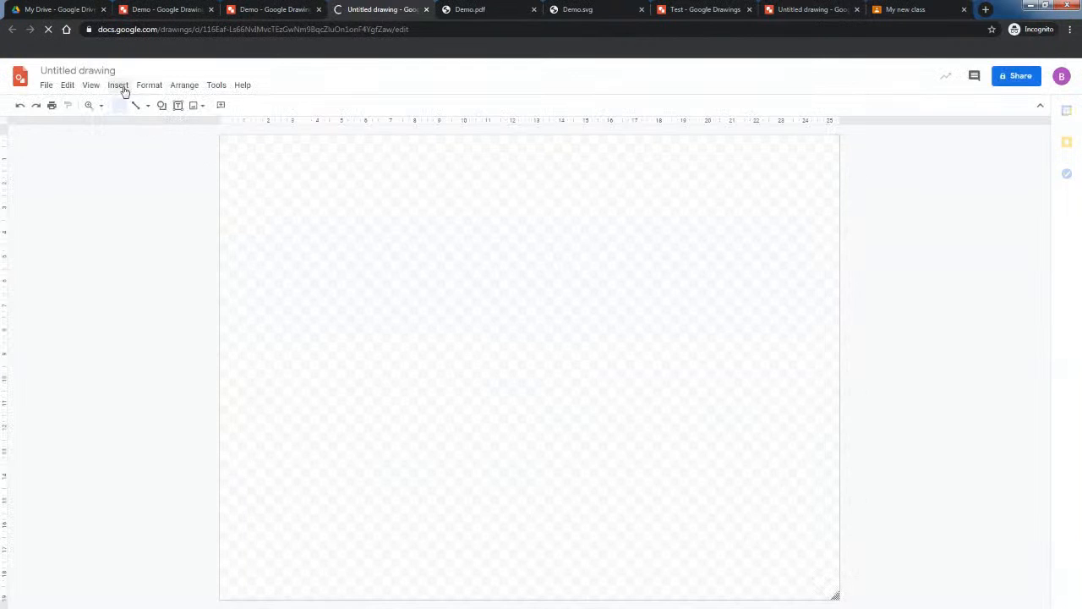
left_click(116, 87)
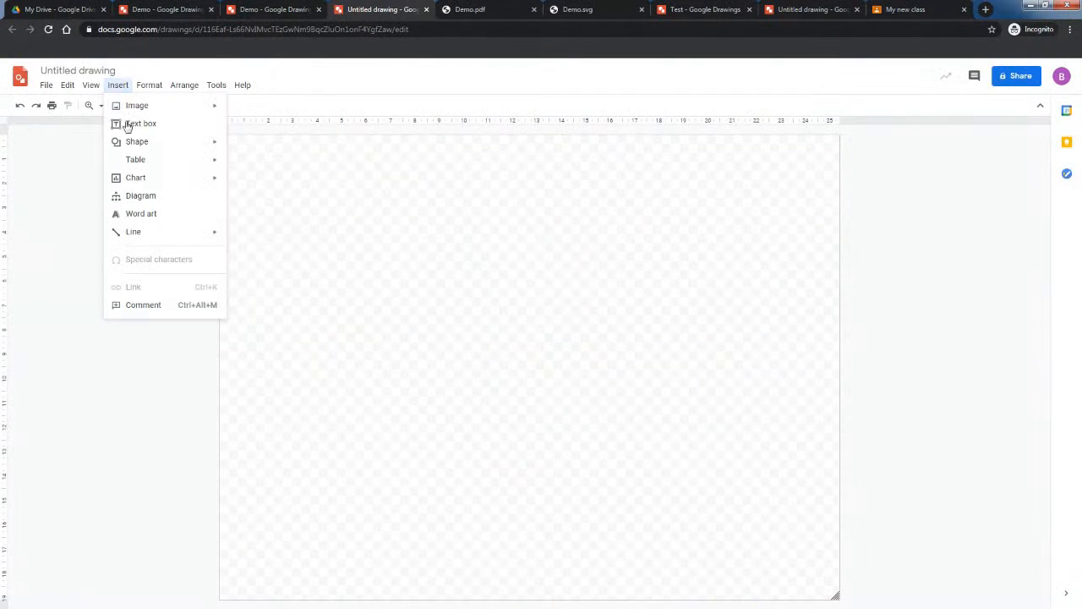
left_click(145, 197)
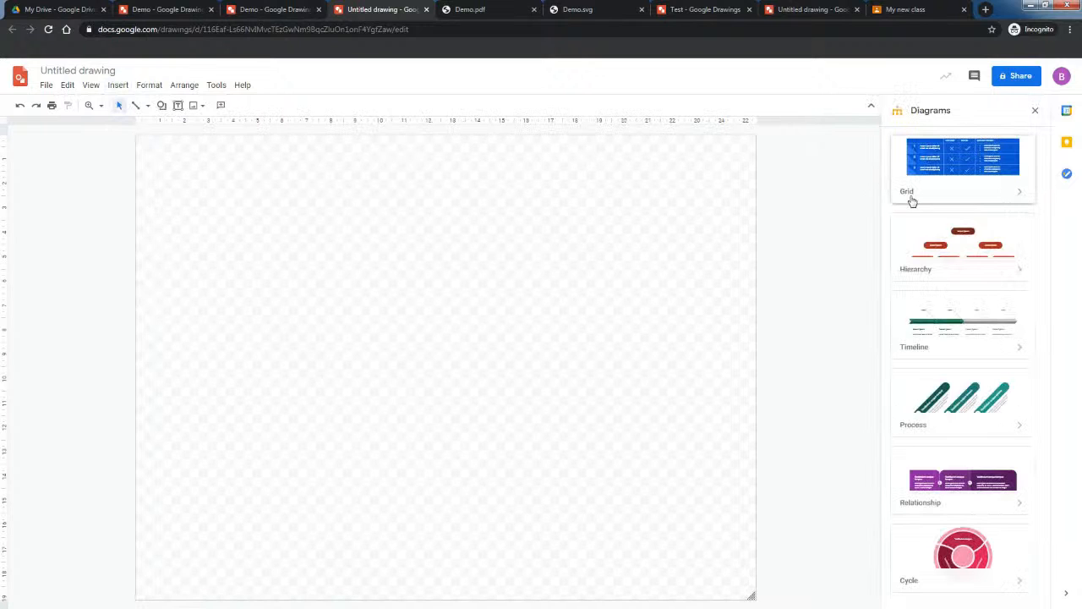
left_click(932, 245)
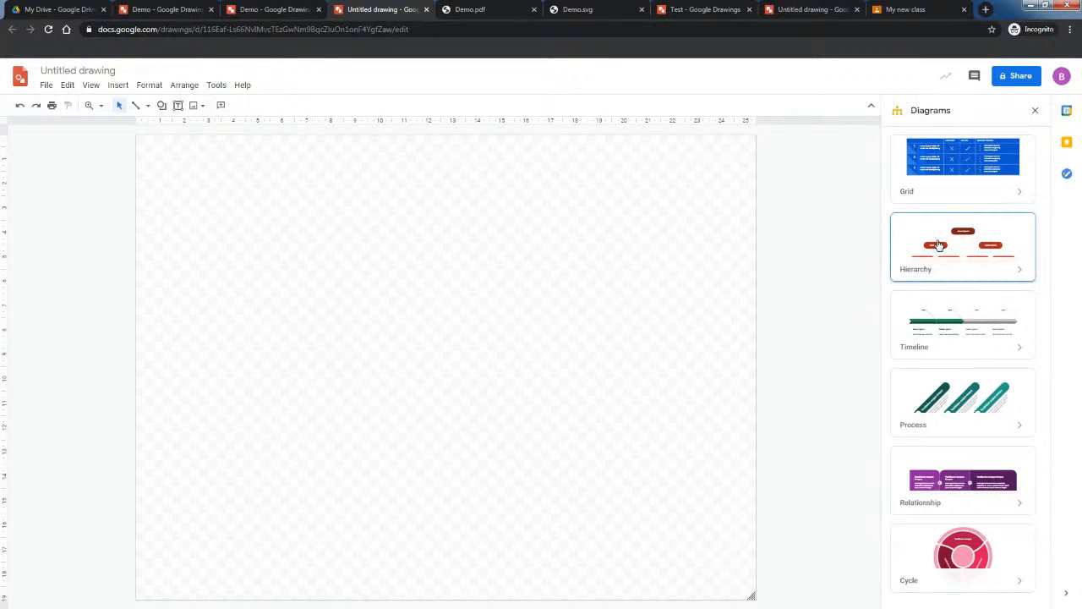
left_click(938, 245)
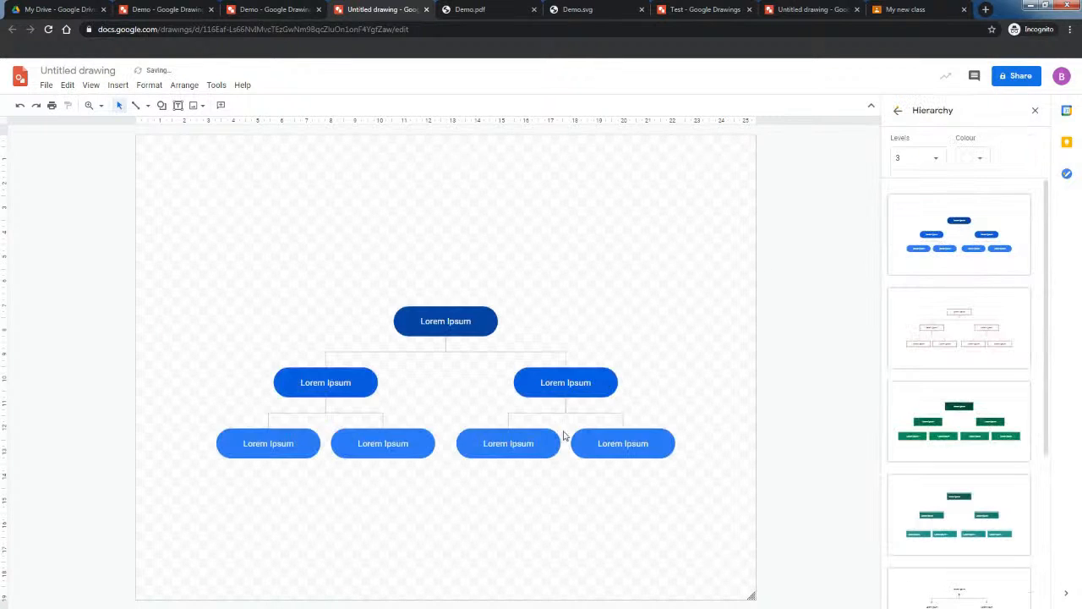
- Move the lower-left box of the blue hierarchy over its neighbour, and undo the move
left_click_drag(284, 445, 522, 471)
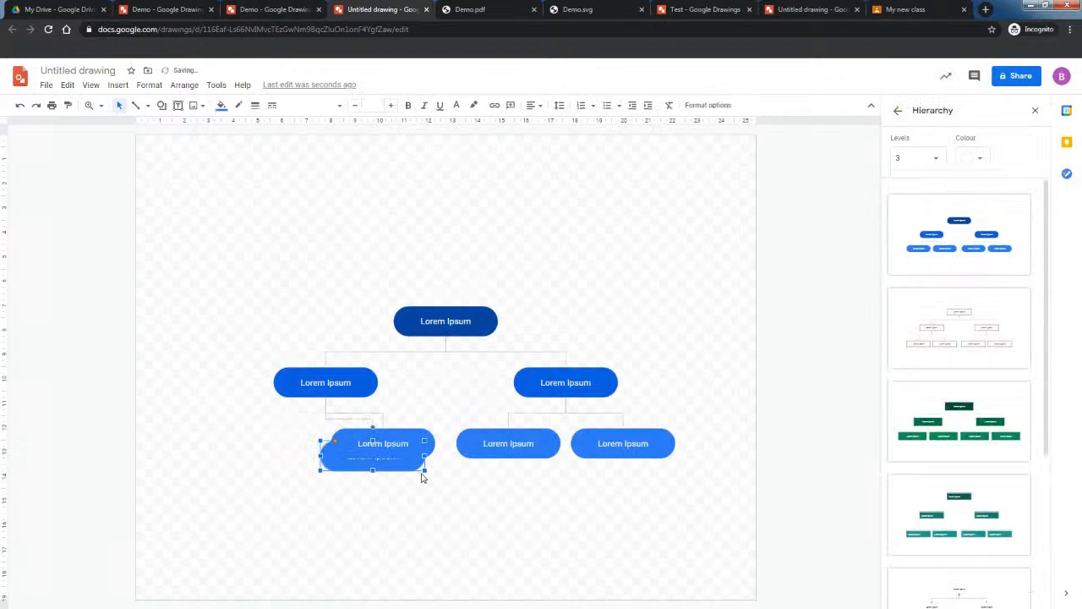
key("ctrl+z")
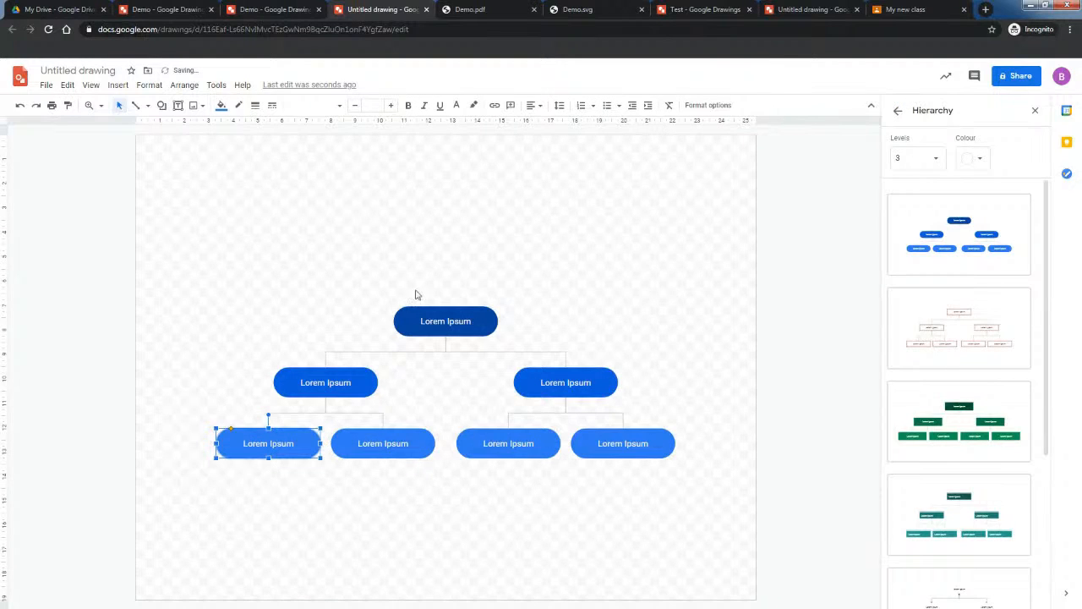
- Add the crimson sideways hierarchy and the teal boxed hierarchy to the drawing, and view the level and colour options without changing them
scroll(948, 411, "down", 3)
left_click(946, 465)
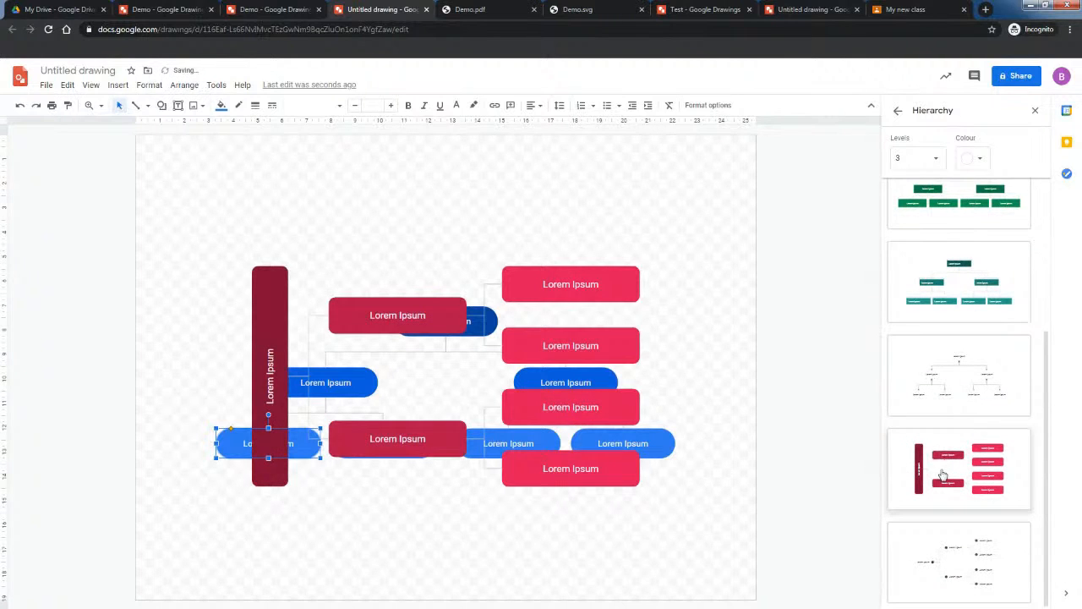
left_click(945, 314)
scroll(930, 375, "up", 3)
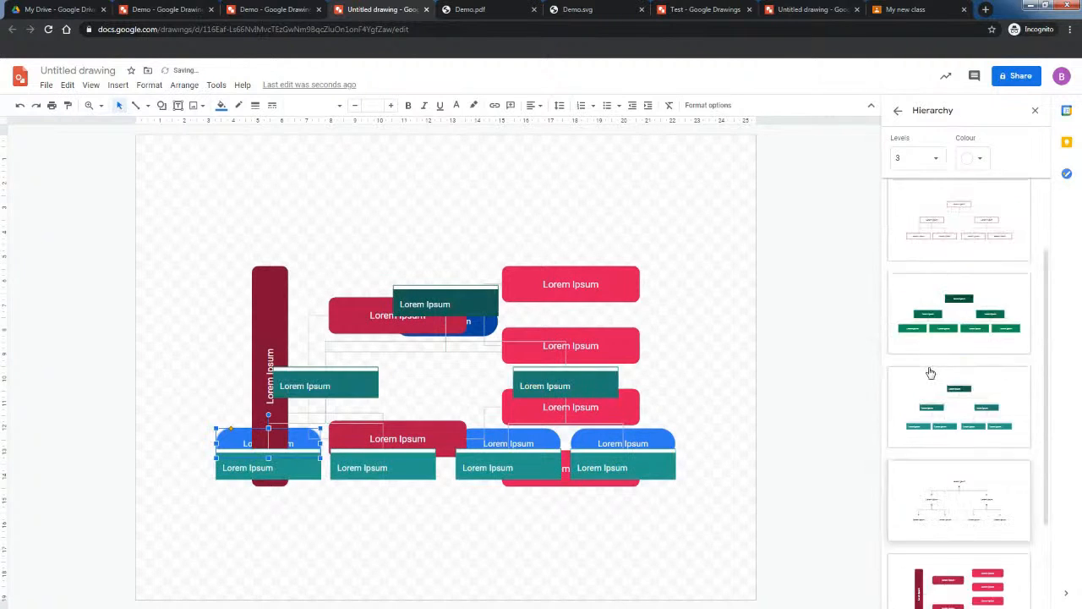
left_click(935, 160)
left_click(979, 159)
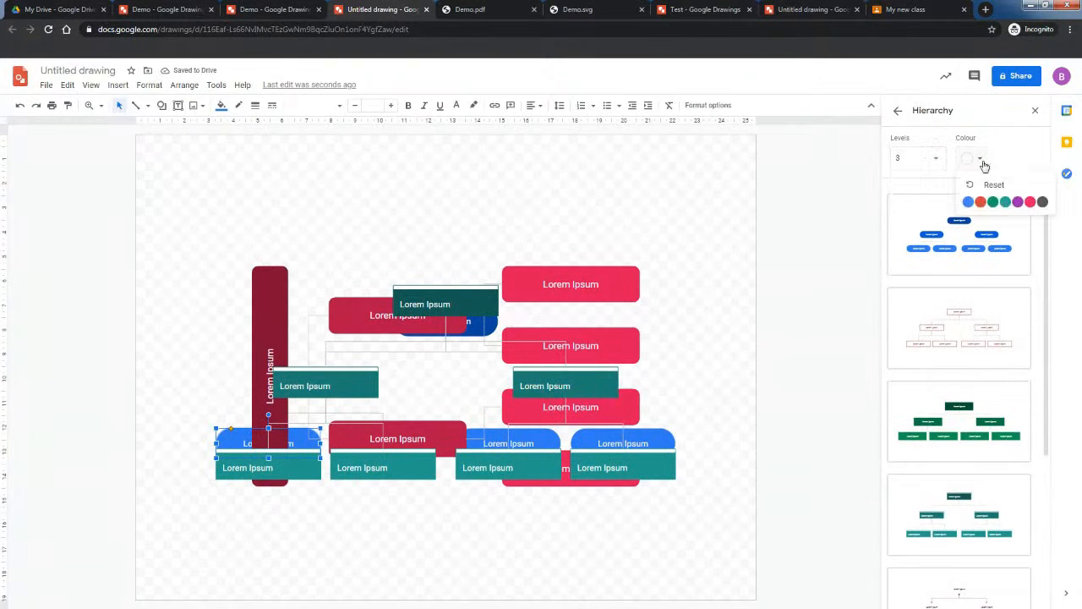
left_click(897, 110)
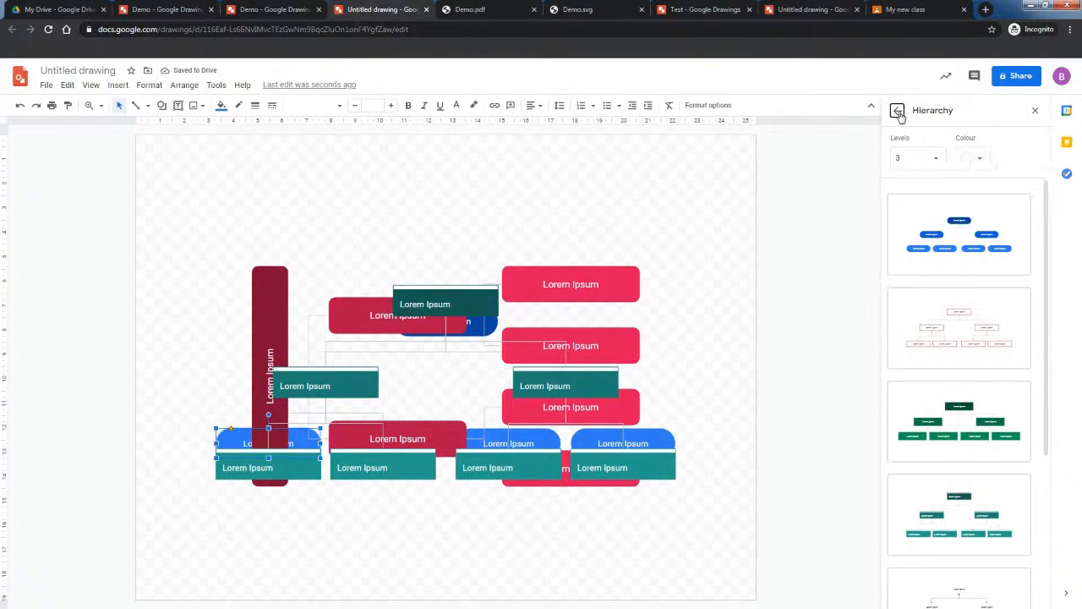
- Insert the blue three-row grid diagram and the teal three-column percentage grid, leaving nothing selected
left_click(898, 110)
left_click(935, 193)
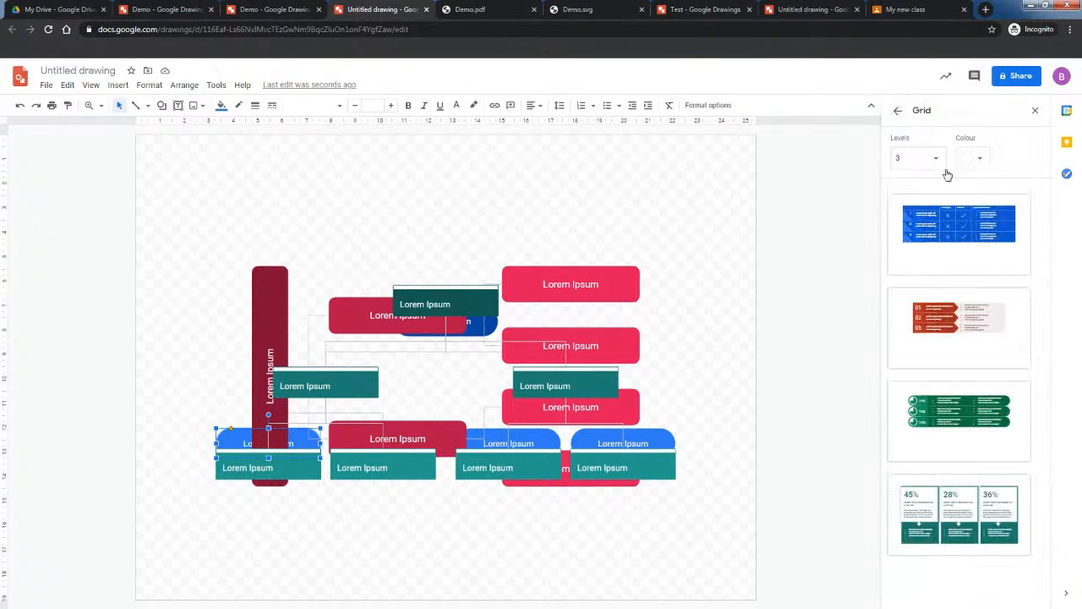
left_click(937, 236)
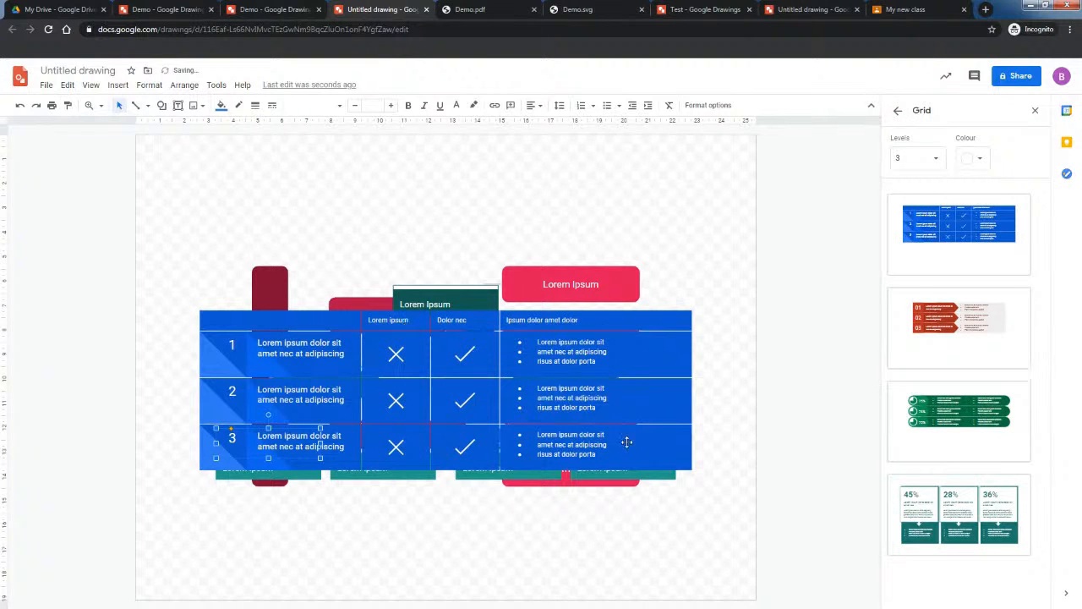
left_click(957, 479)
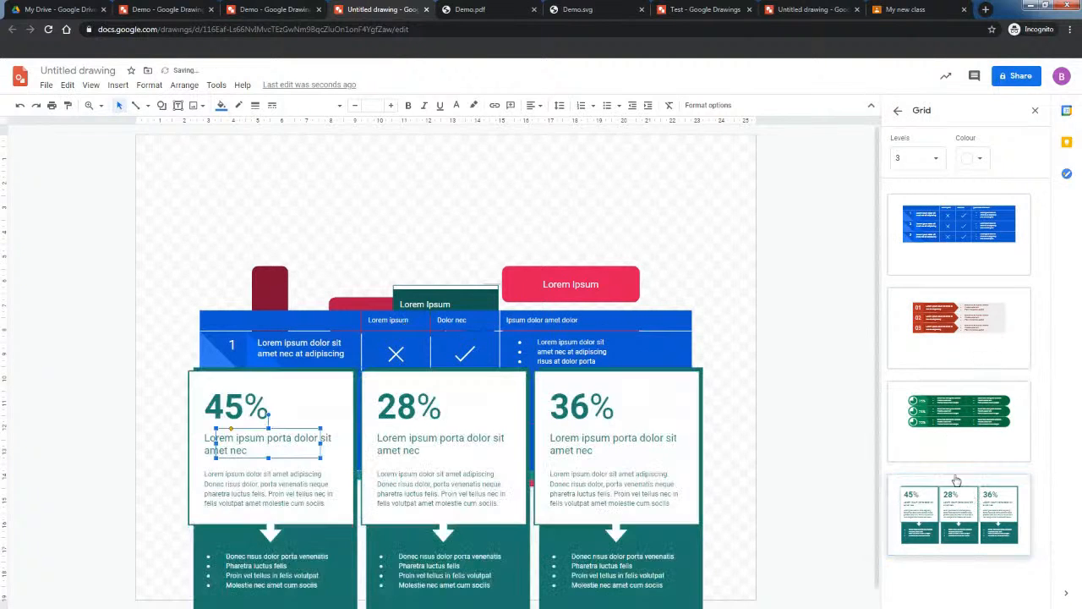
scroll(812, 345, "down", 1)
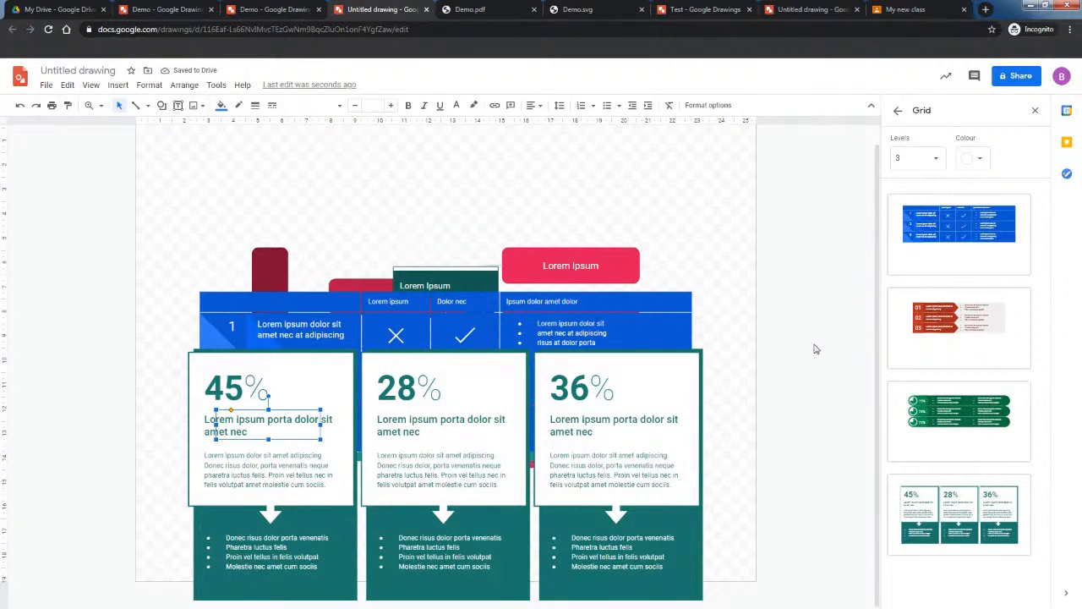
left_click(814, 347)
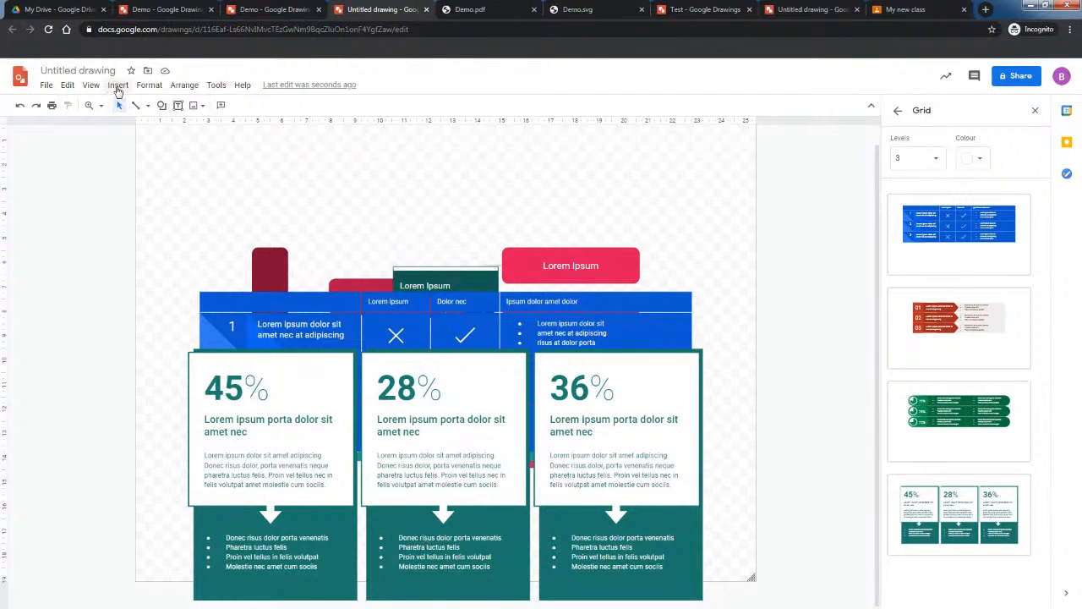
- Start a new file from a template, browse the General template gallery and the Docs home page, and return to the untitled drawing
left_click(47, 87)
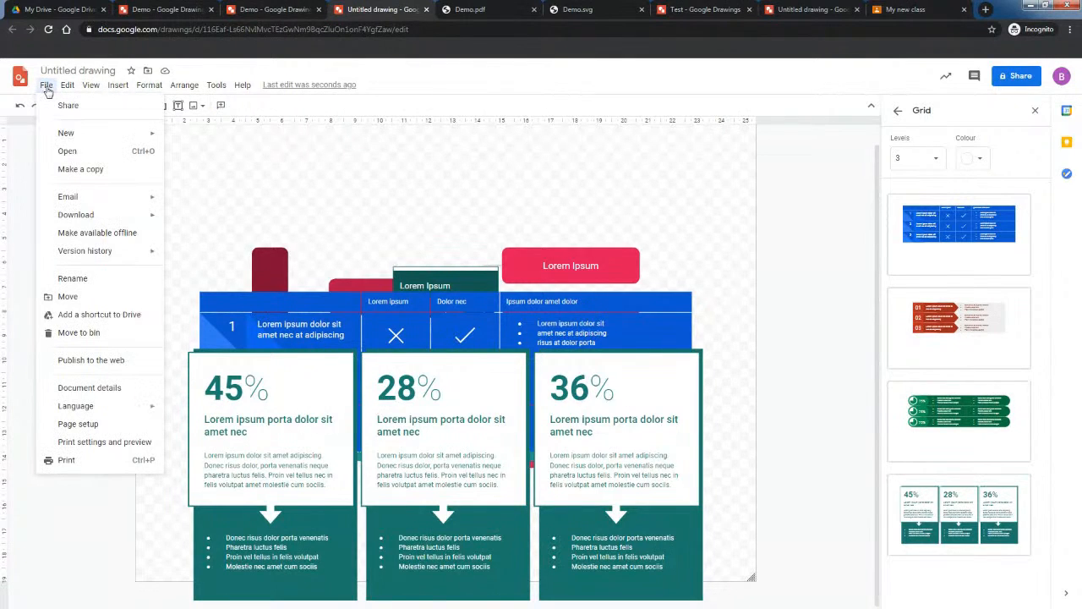
mouse_move(96, 134)
left_click(218, 157)
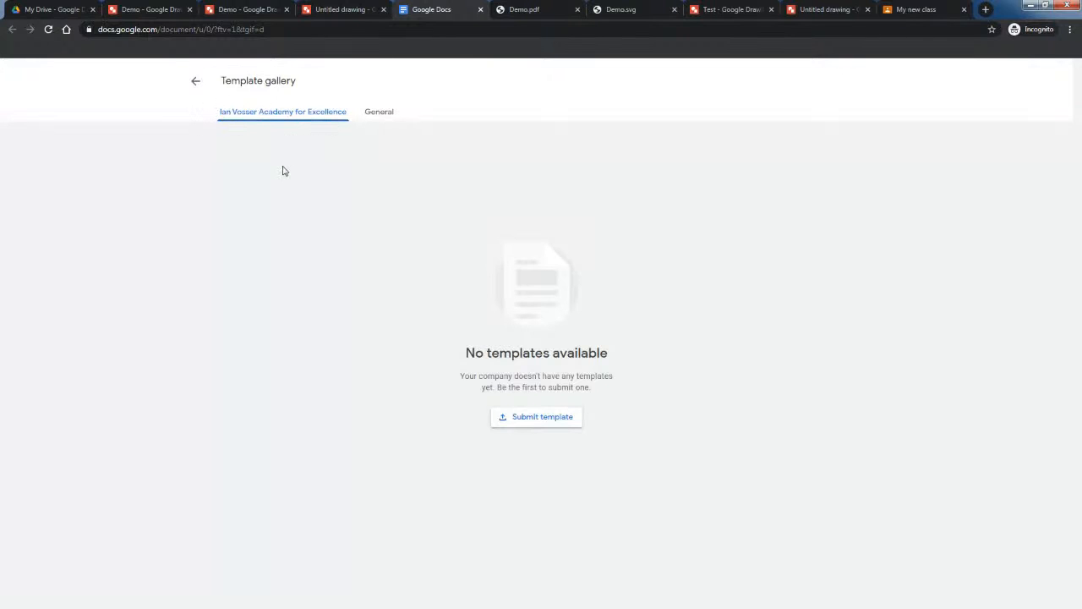
left_click(377, 114)
scroll(811, 279, "down", 1)
scroll(581, 353, "down", 2)
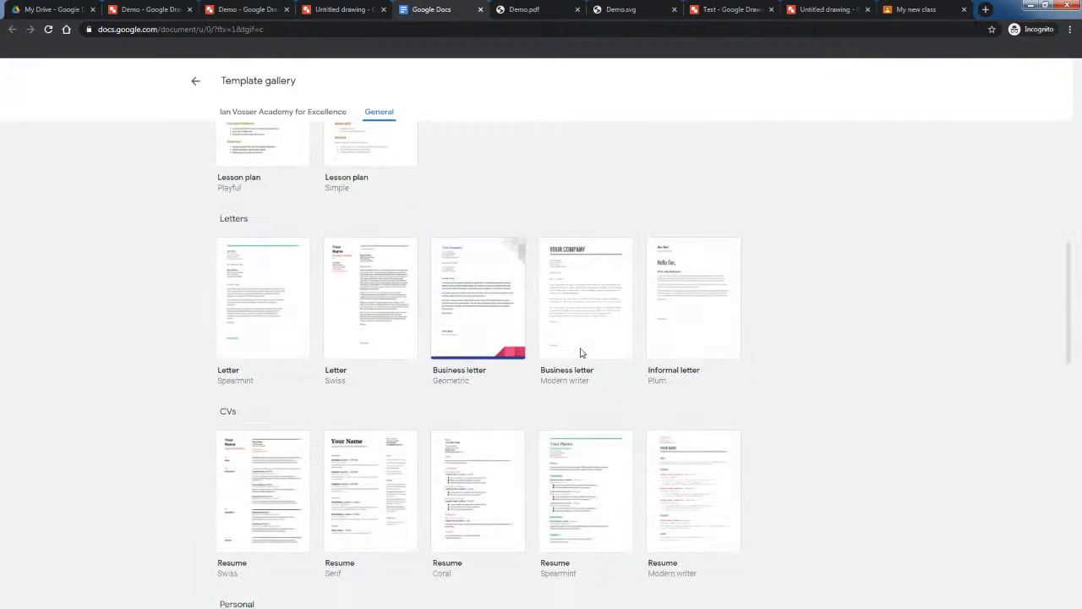
scroll(580, 352, "down", 5)
scroll(581, 352, "up", 9)
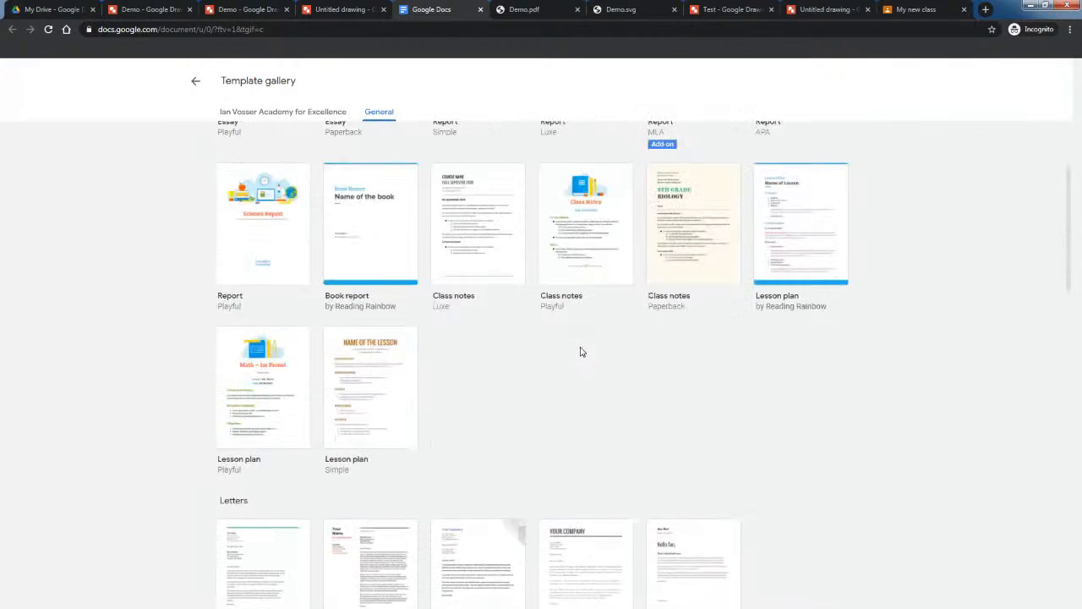
scroll(581, 353, "up", 2)
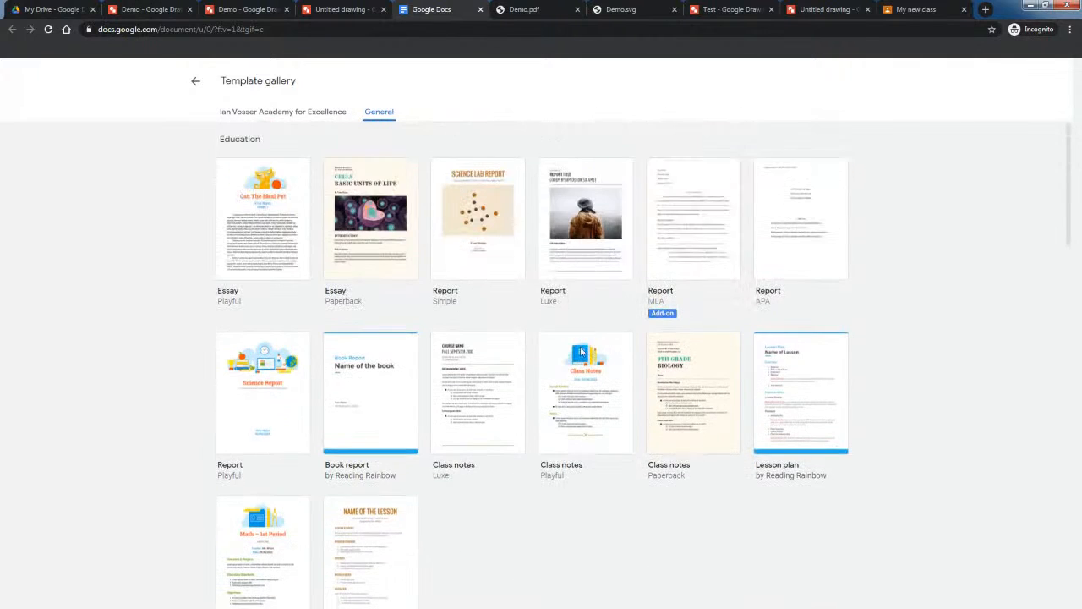
left_click(198, 83)
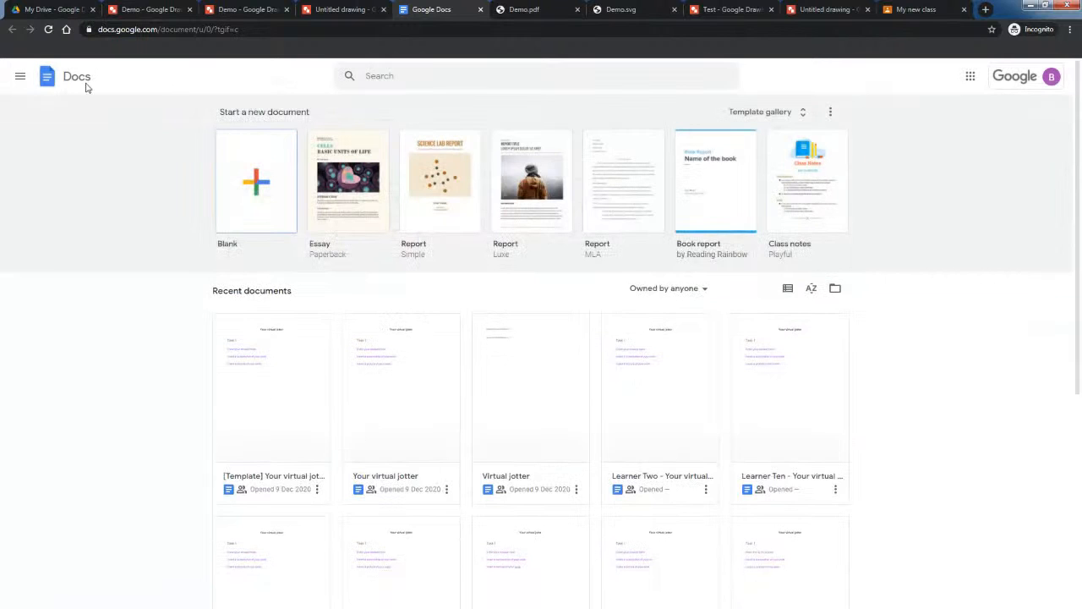
left_click(329, 10)
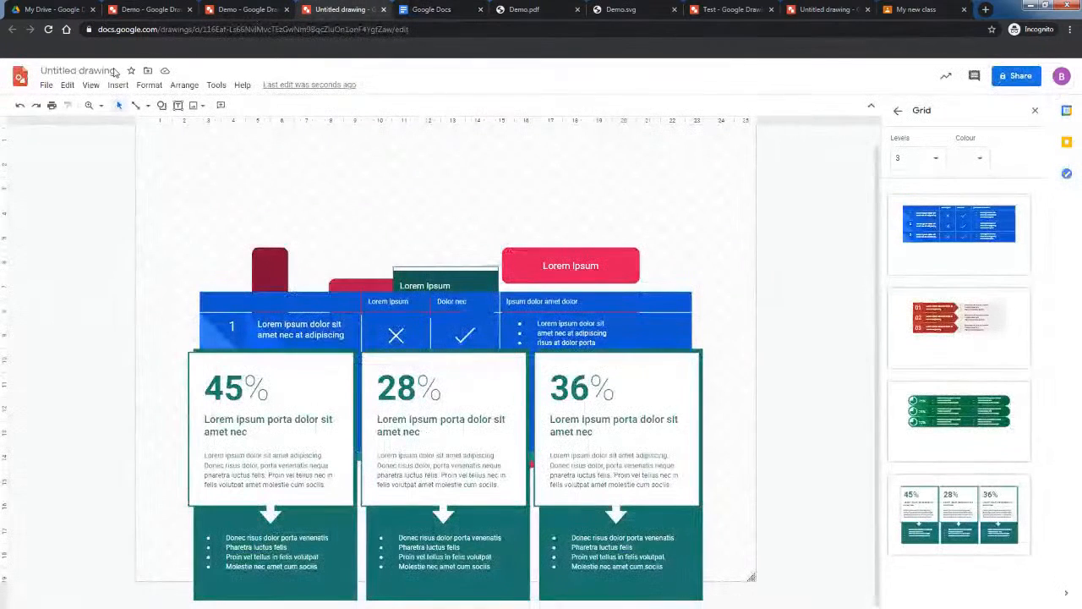
- Publish the drawing to the web as a link with the Large (1440x1080) image size, and select the published link
left_click(45, 85)
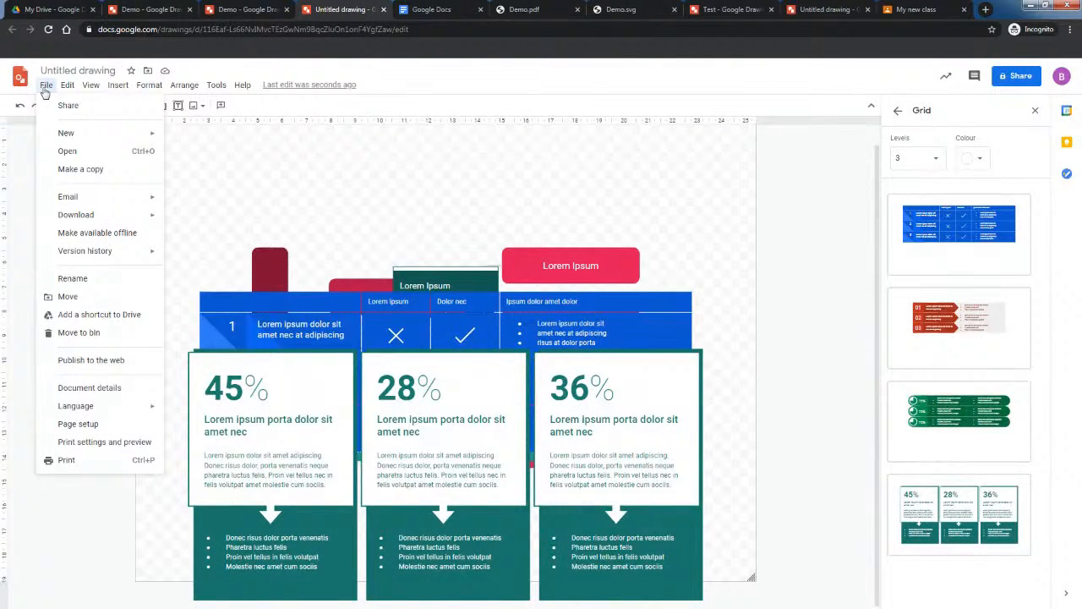
left_click(94, 362)
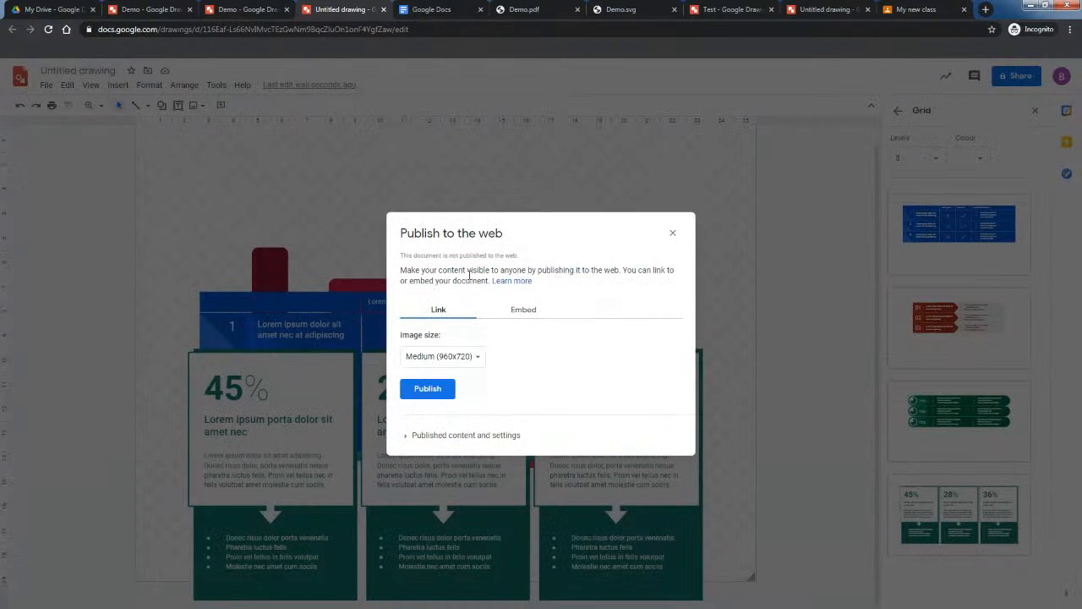
left_click(457, 361)
left_click(461, 376)
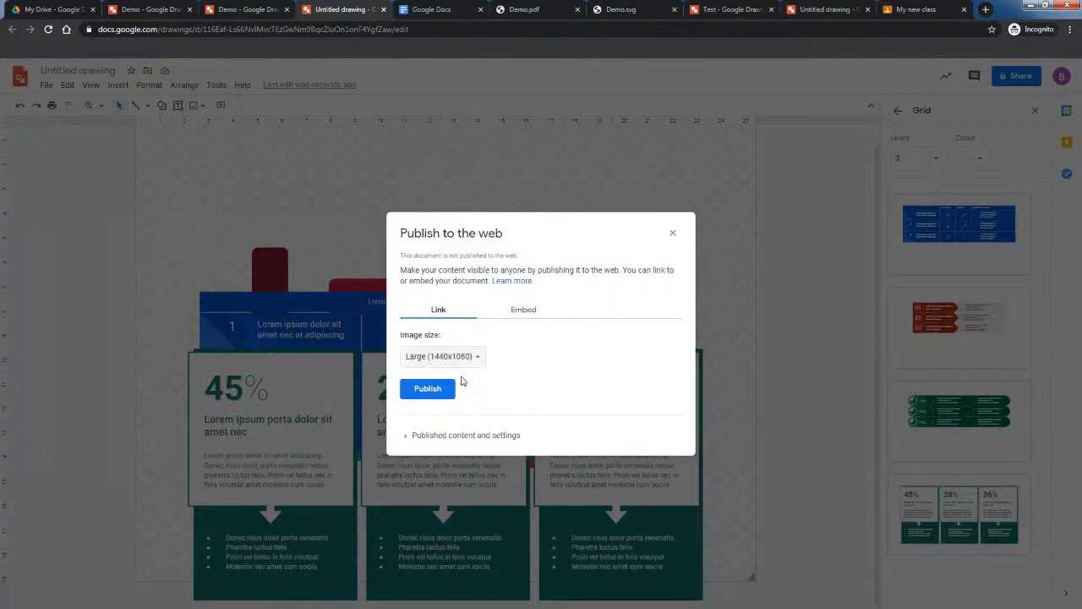
left_click(436, 388)
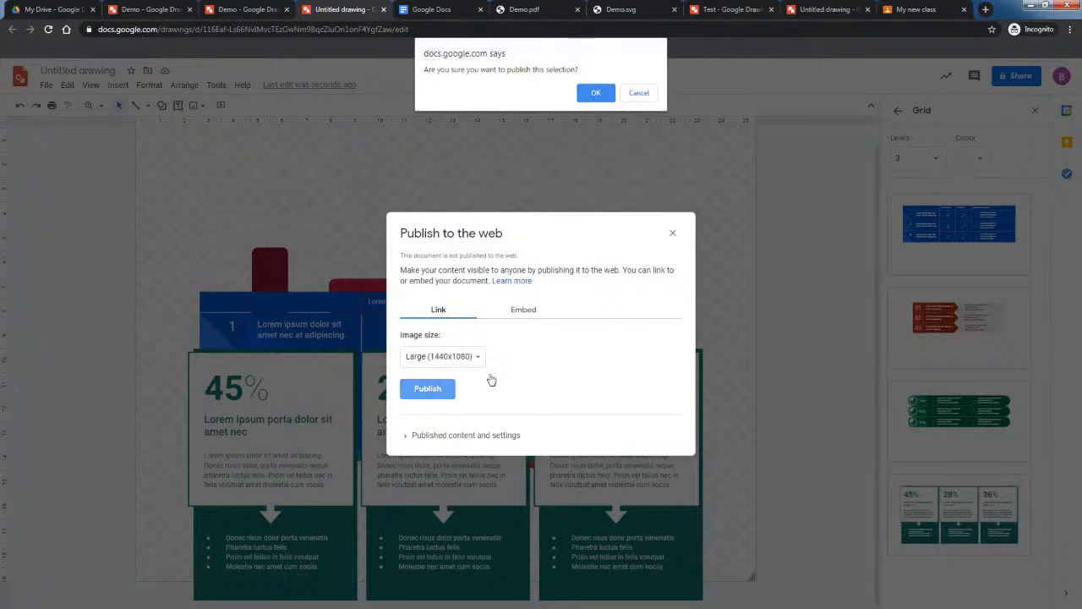
left_click(602, 93)
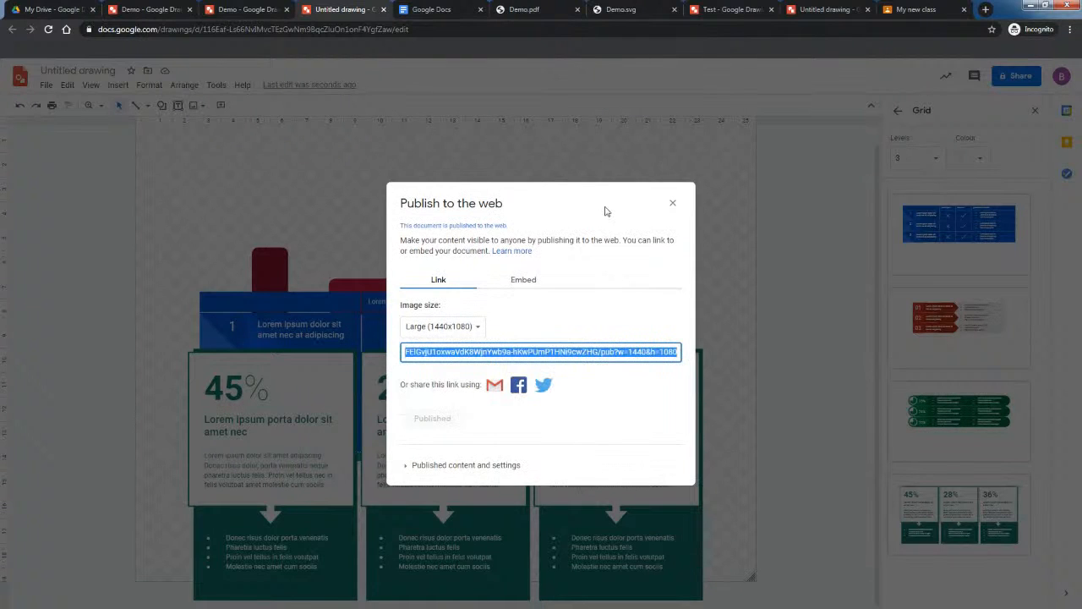
left_click(438, 352)
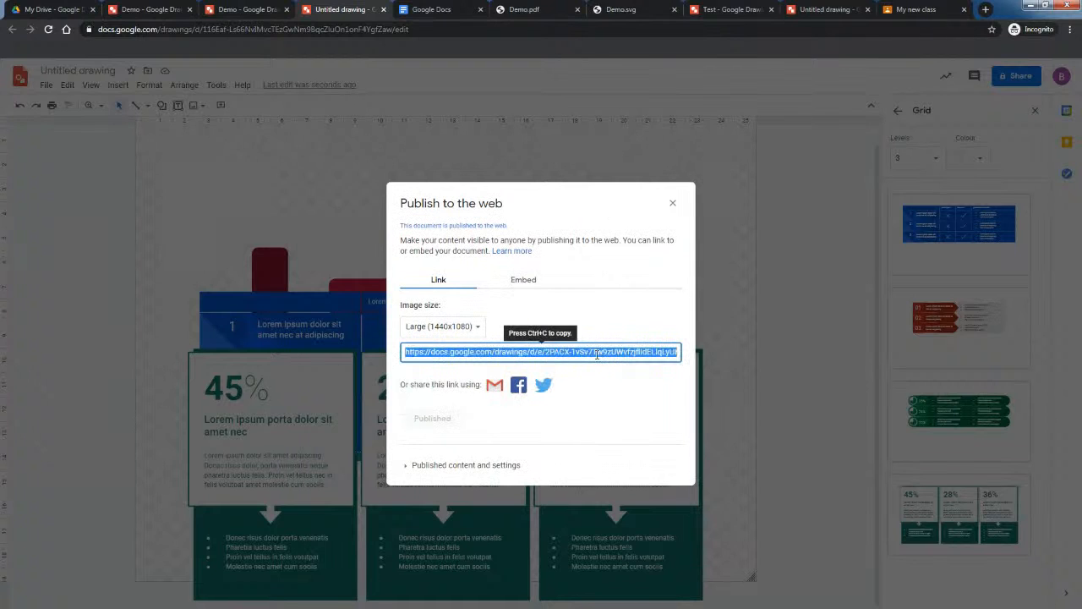
- Set the published drawing's embed code to Large (1440x1080), select the code, and view the published content and settings options
left_click(524, 281)
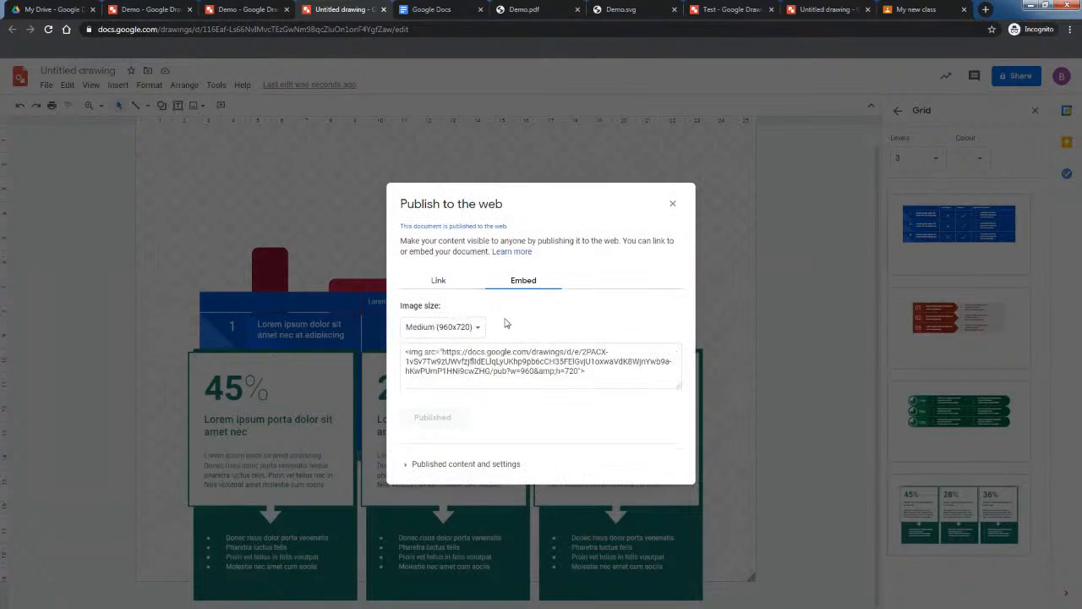
left_click(456, 335)
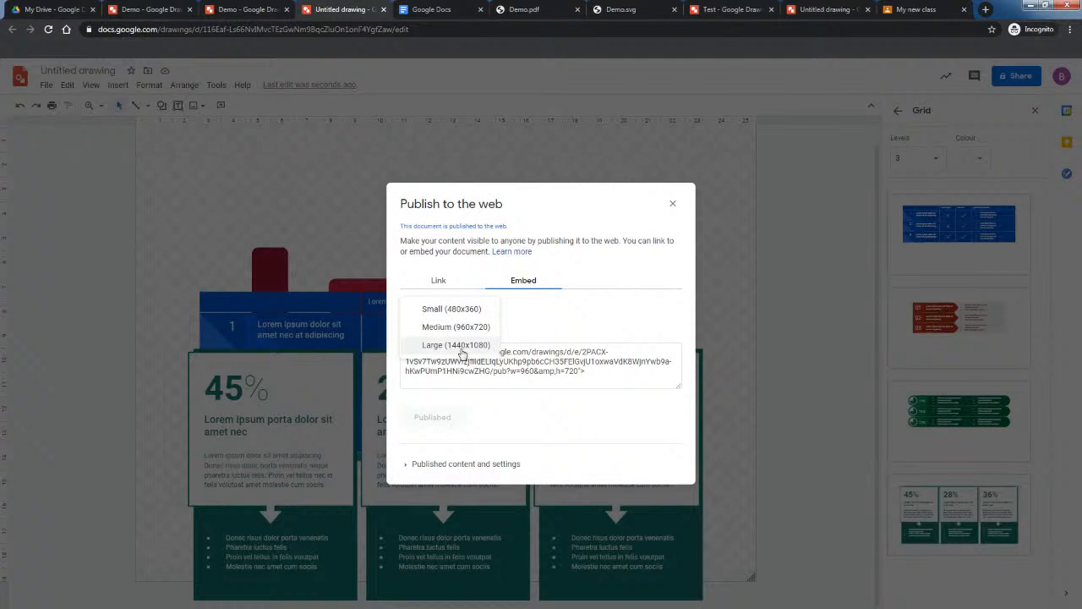
left_click(462, 345)
left_click(623, 378)
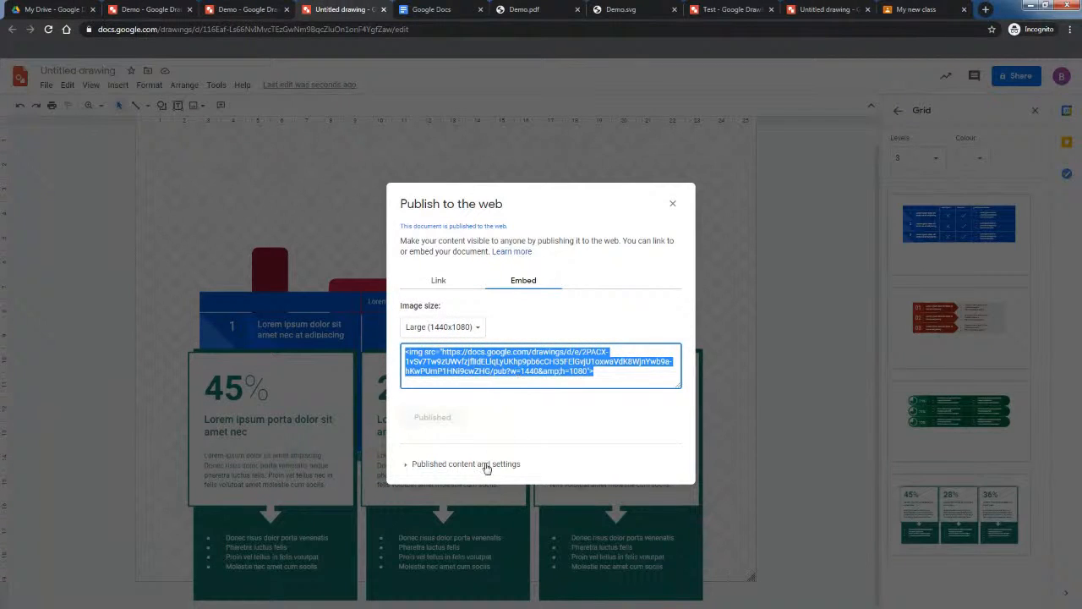
left_click(674, 194)
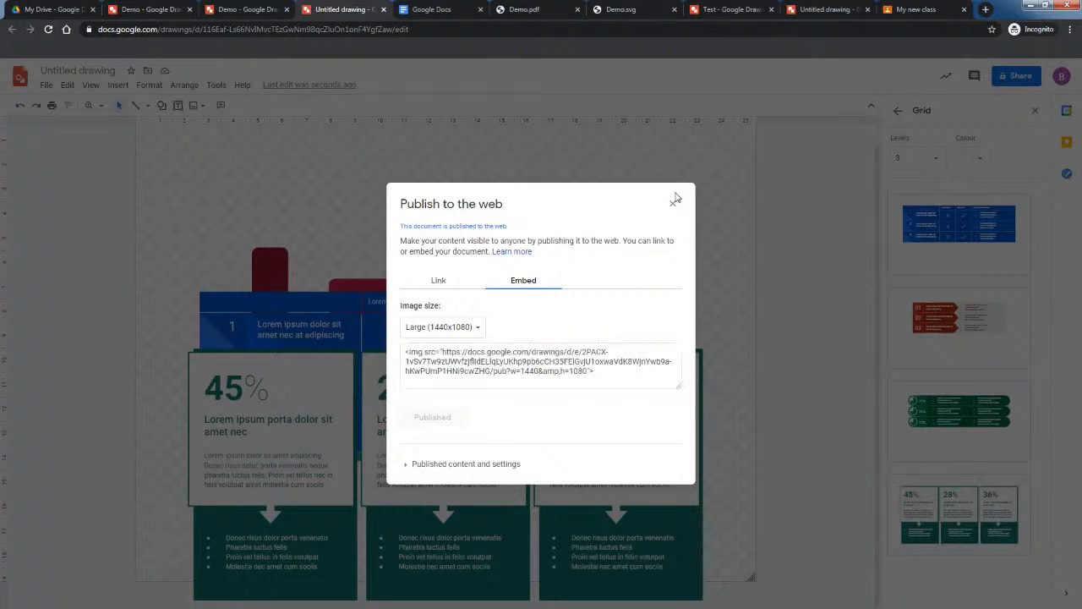
left_click(674, 205)
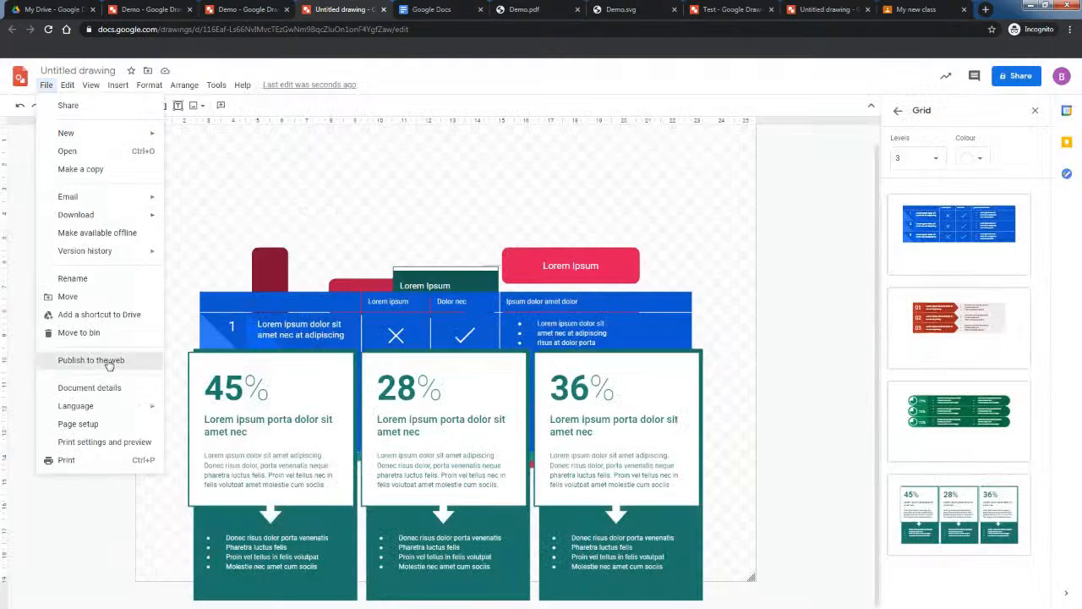
left_click(74, 359)
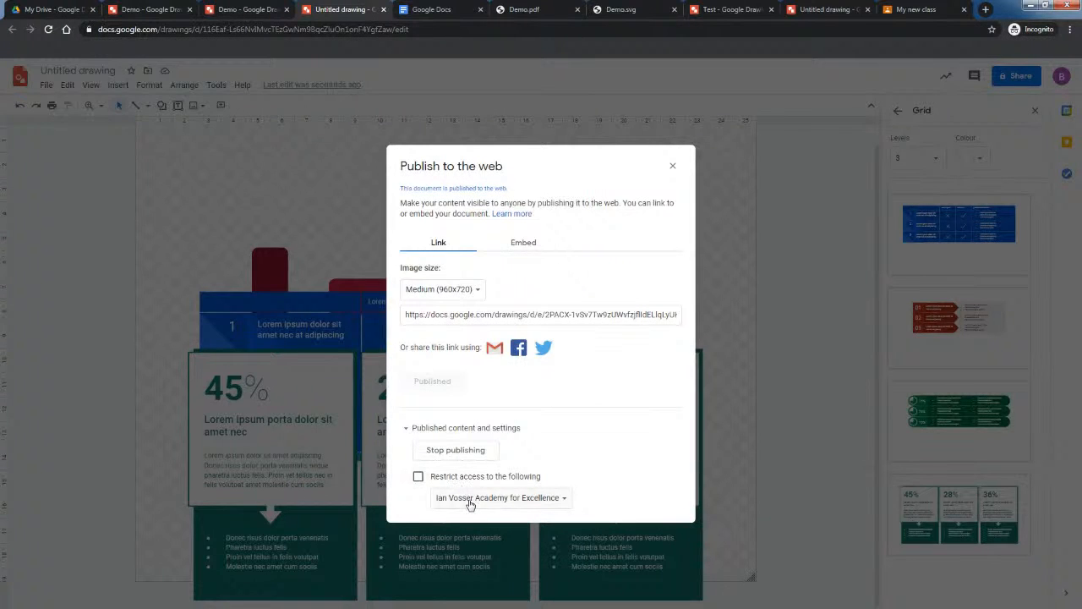
left_click(672, 168)
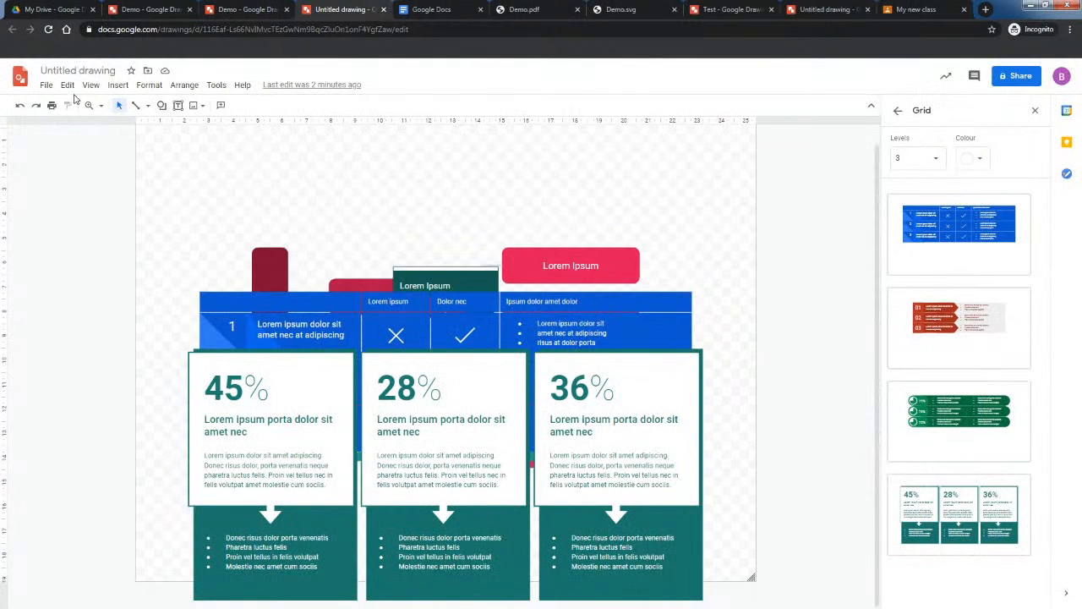
- Set the drawing's page setup to a custom size of 500 x 500 pixels
left_click(46, 85)
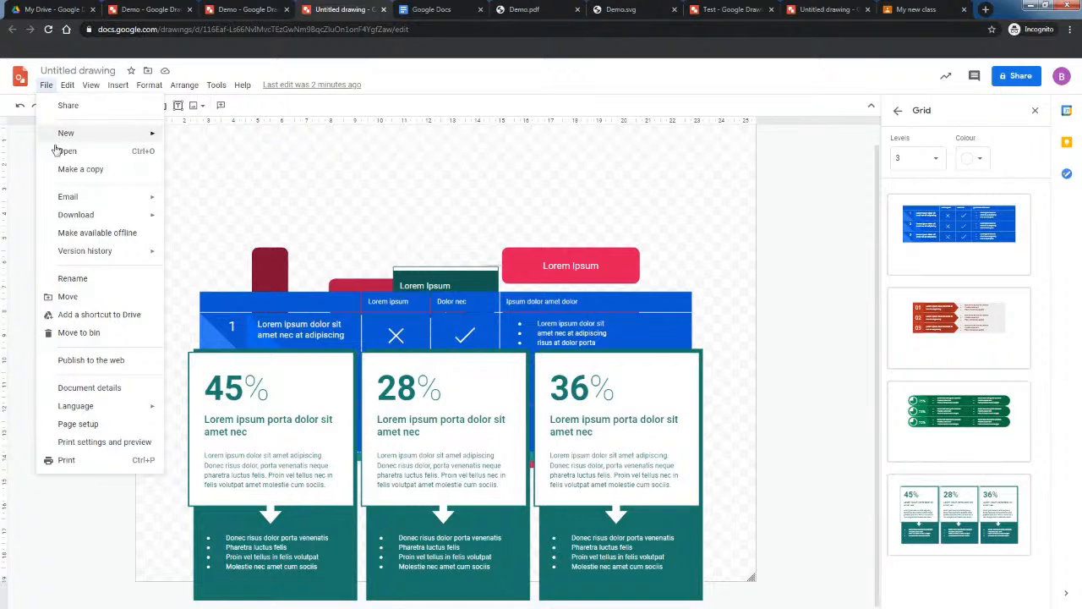
left_click(72, 427)
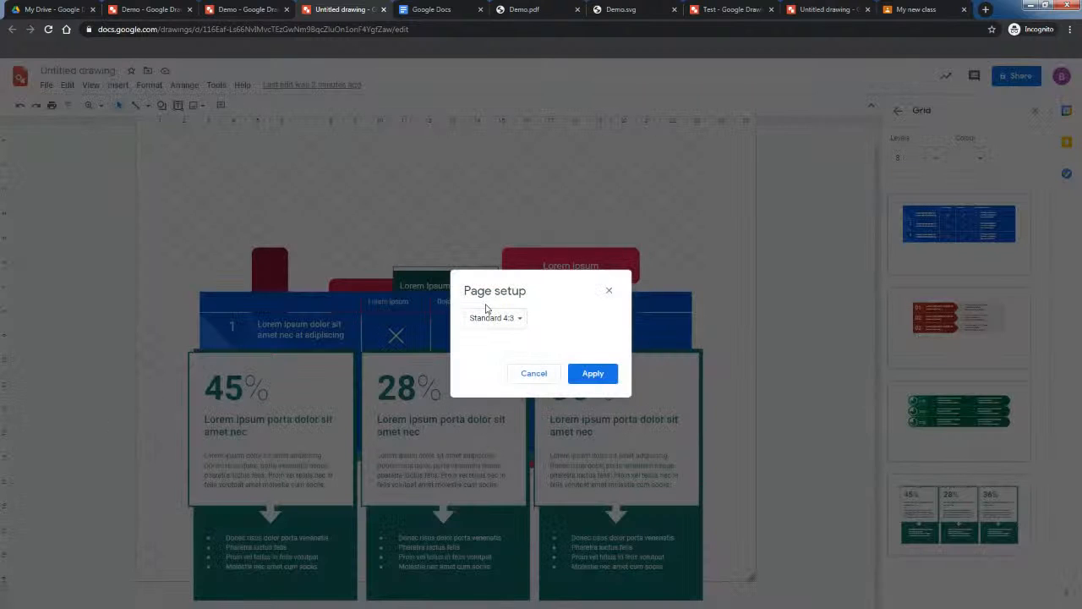
left_click(497, 317)
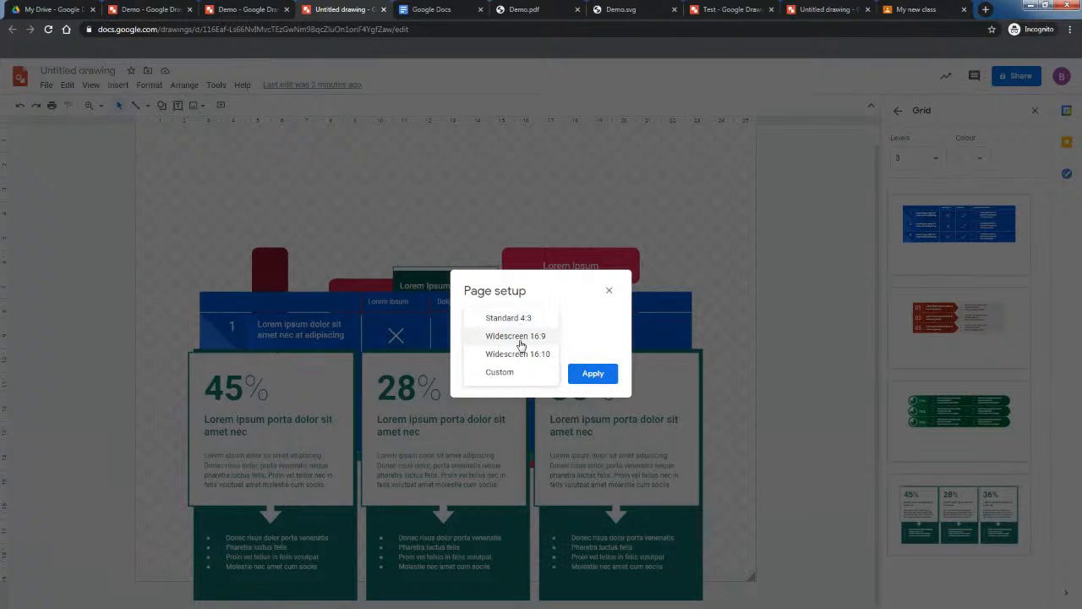
left_click(500, 373)
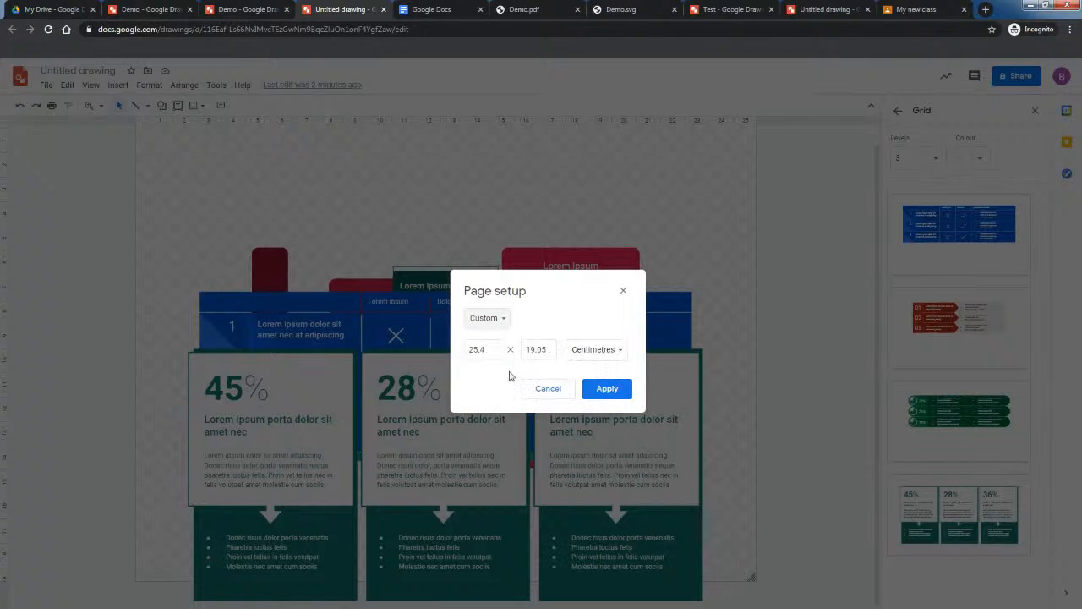
left_click(501, 323)
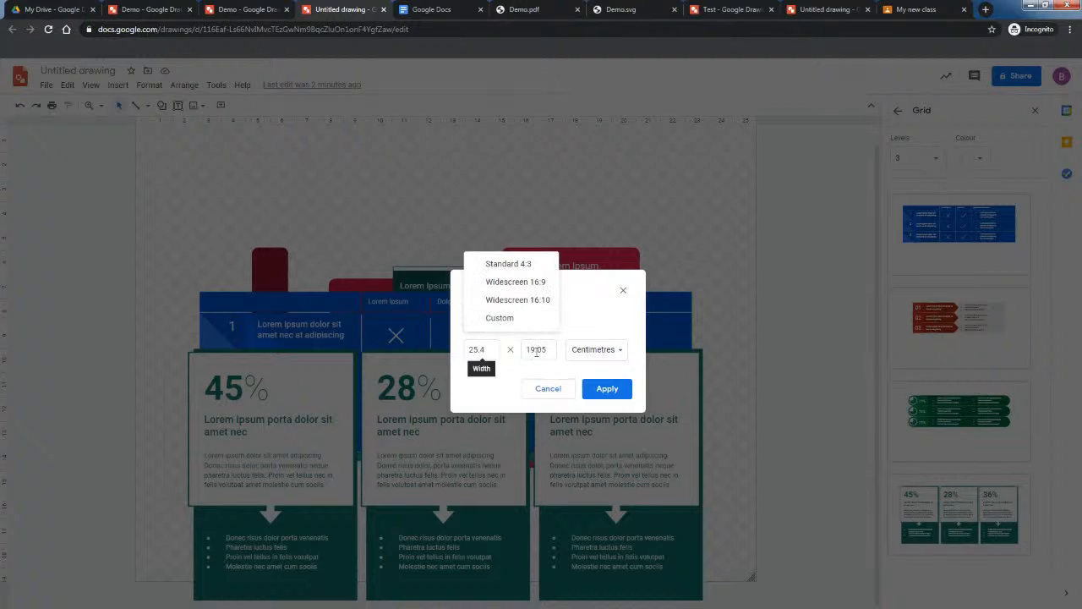
left_click(499, 319)
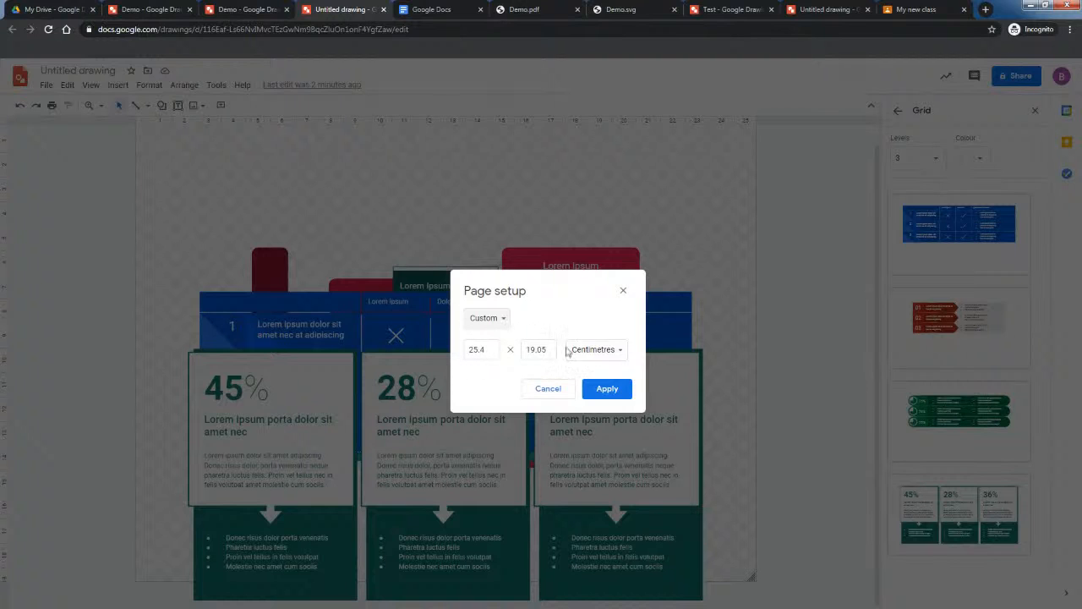
left_click(598, 354)
left_click(599, 385)
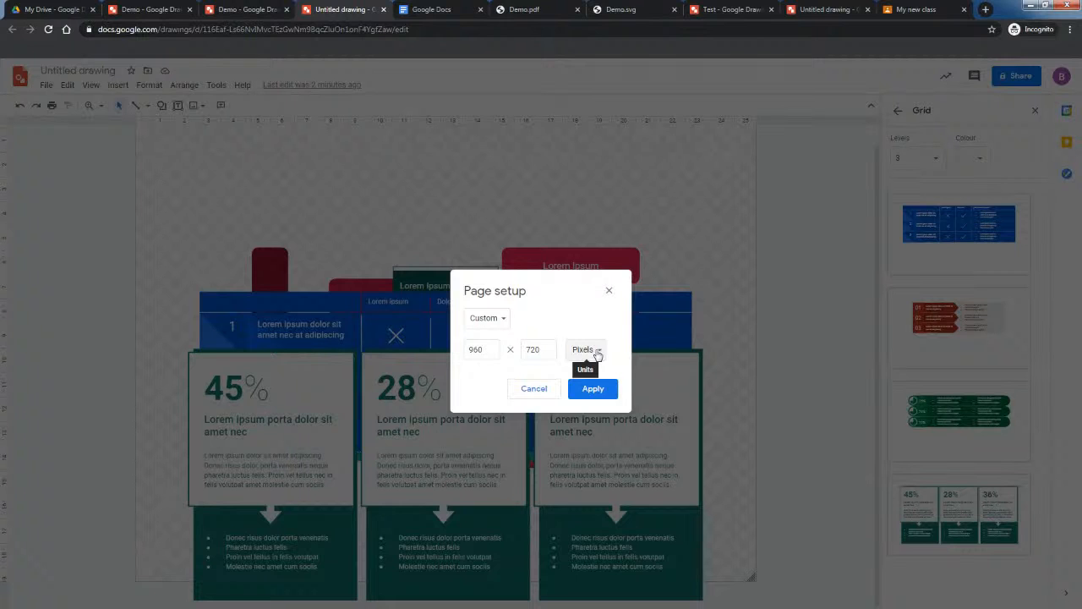
double_click(496, 355)
type("500")
double_click(546, 352)
type("500")
left_click(593, 388)
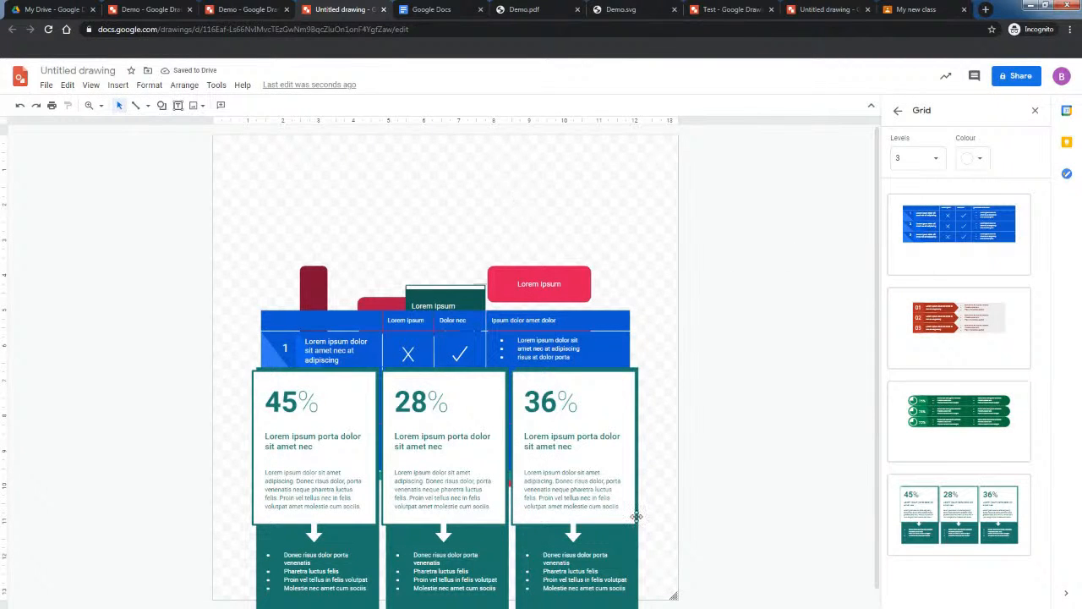
- View the drawing's file options and the copy-document settings, and dismiss them without making a copy
left_click(46, 88)
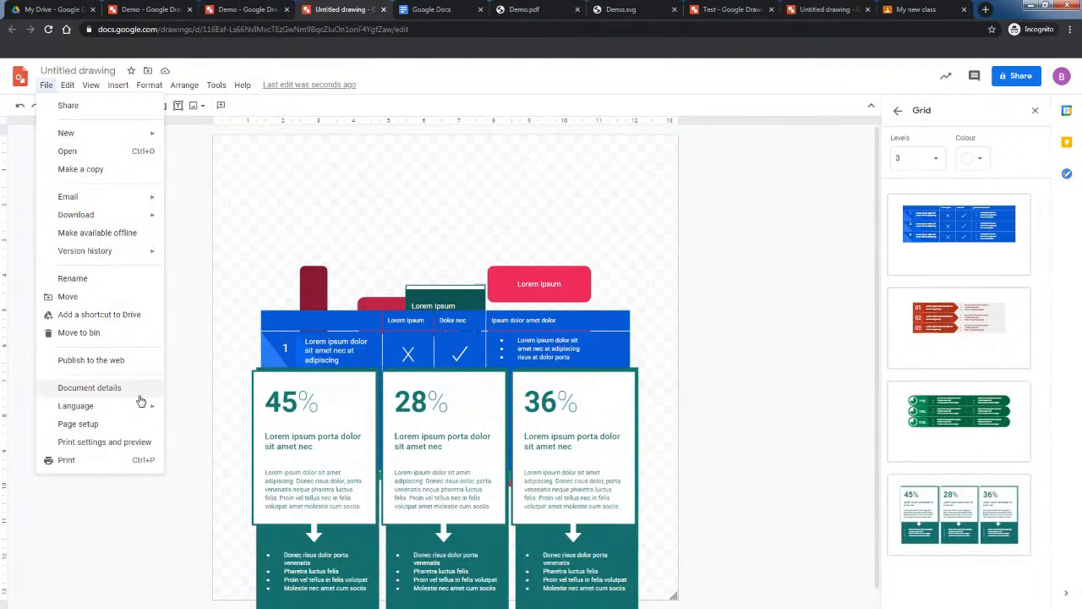
mouse_move(144, 408)
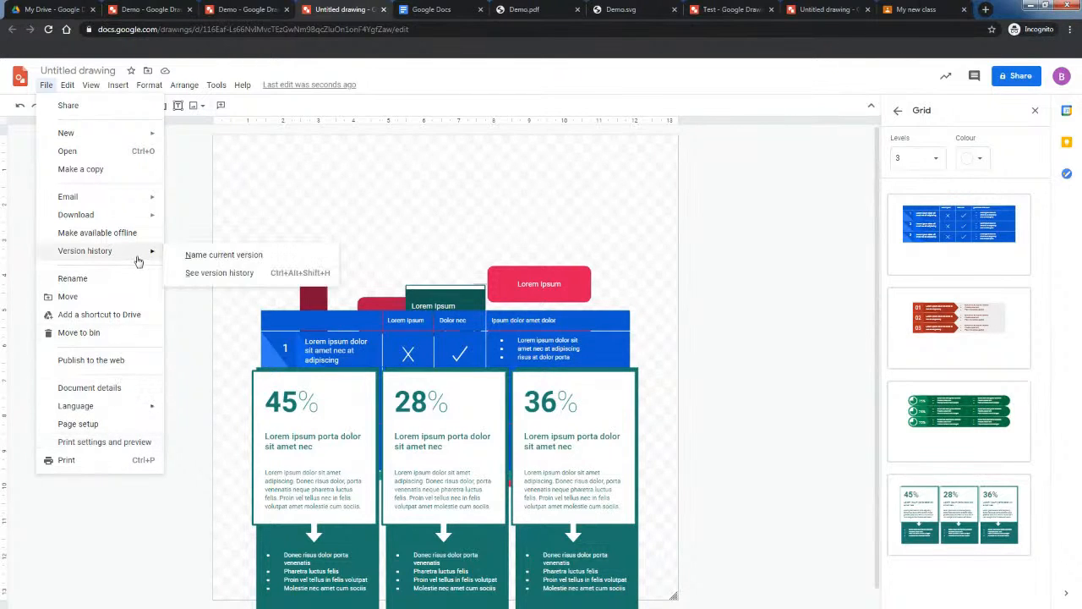
mouse_move(148, 204)
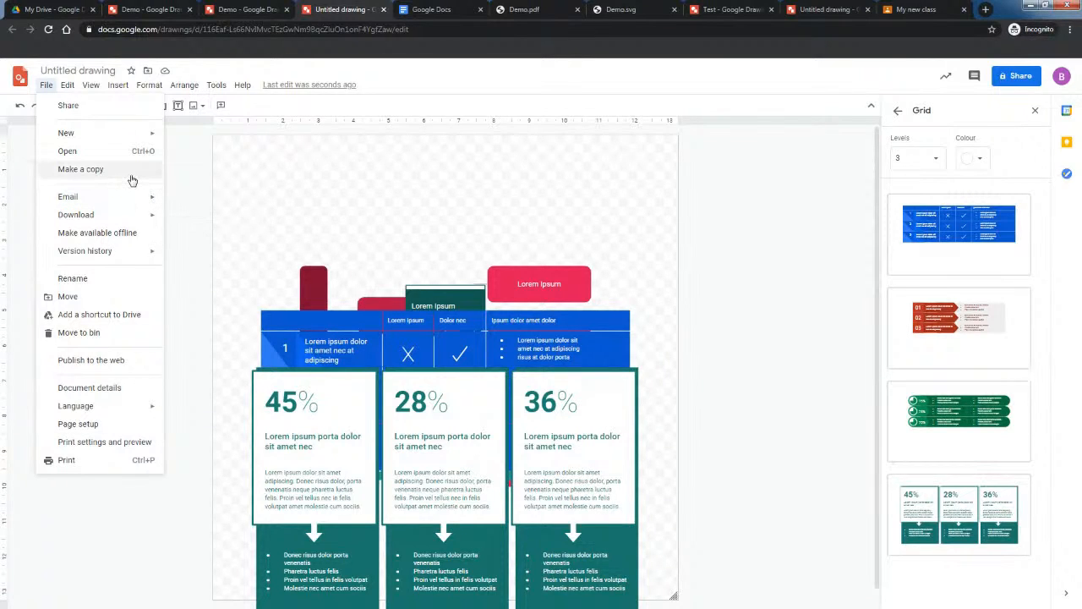
left_click(82, 171)
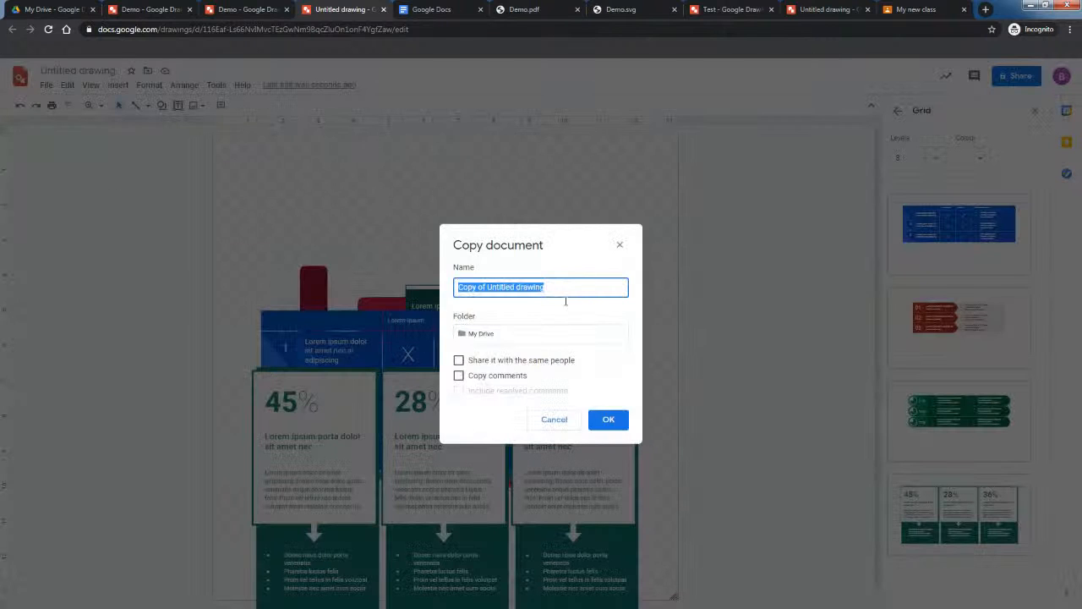
left_click(554, 421)
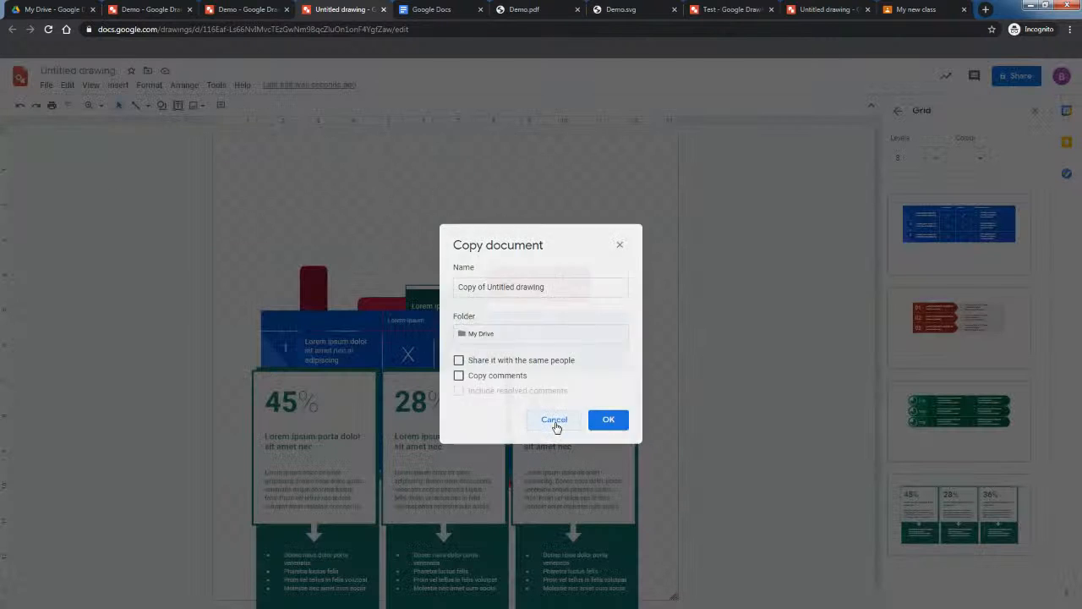
- Replace the "edit" ending of the drawing's web address with "copy" and load the resulting copy-document page
left_click(422, 30)
left_click(420, 30)
left_click_drag(420, 30, 589, 45)
type("copy")
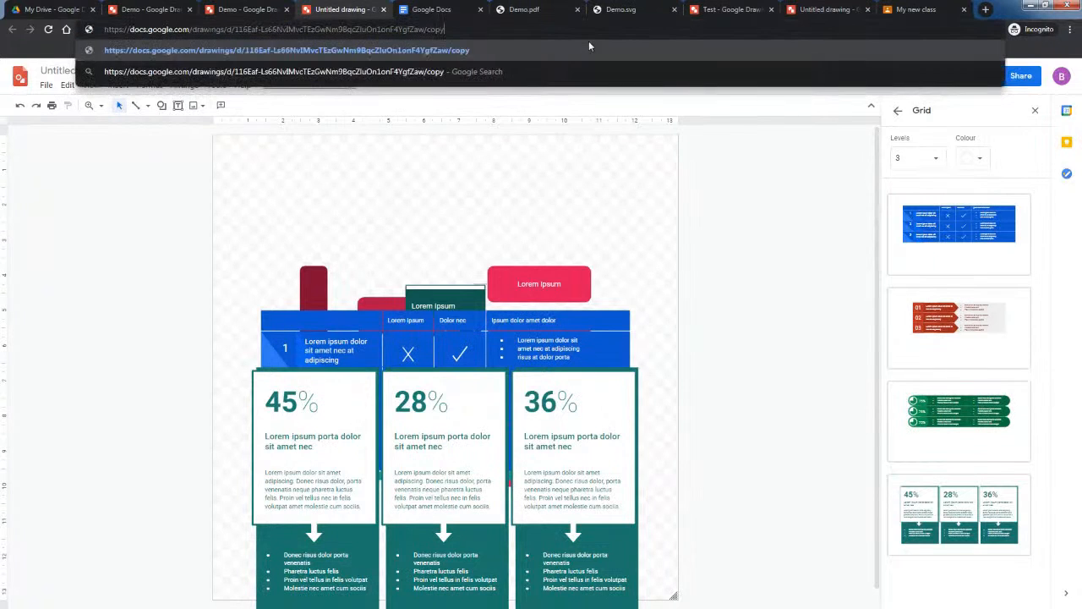
key("Return")
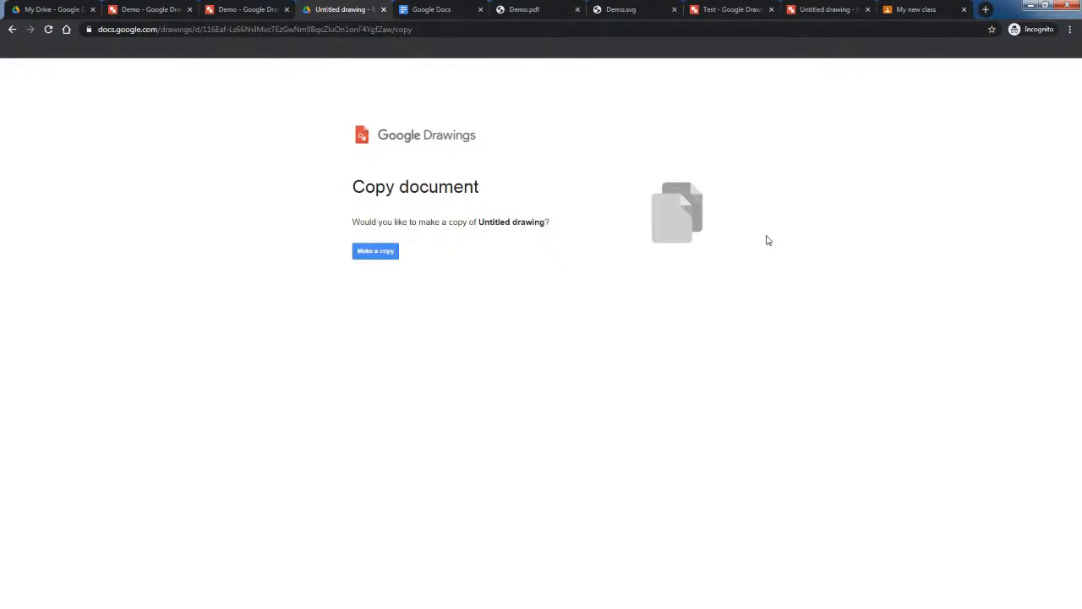
- Switch to the Google Classroom class My new class and start a classwork assignment titled "Demo drawing"
left_click(918, 12)
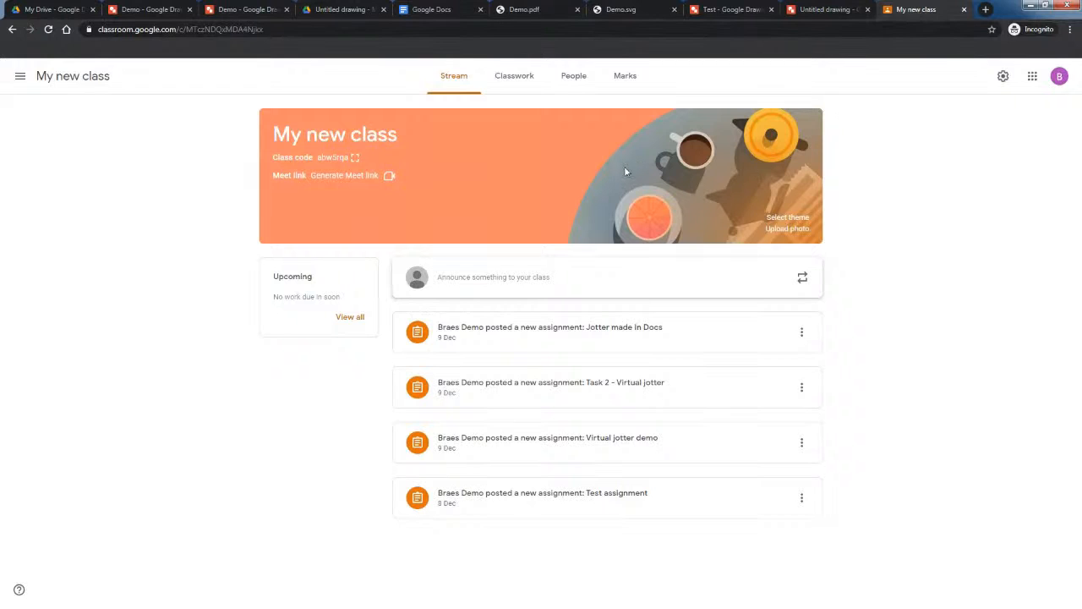
left_click(519, 81)
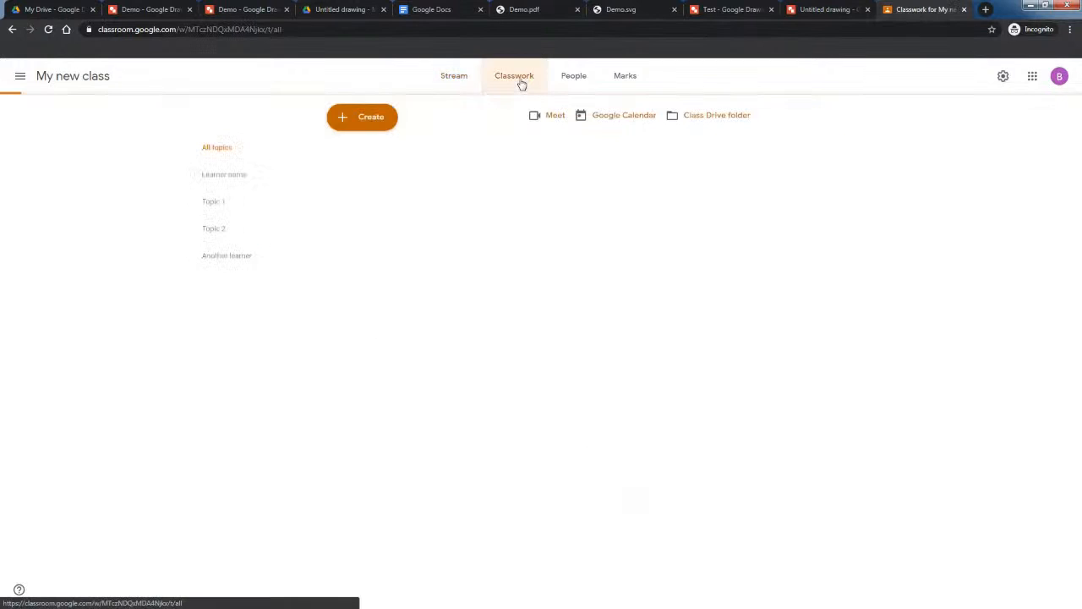
left_click(348, 119)
left_click(352, 153)
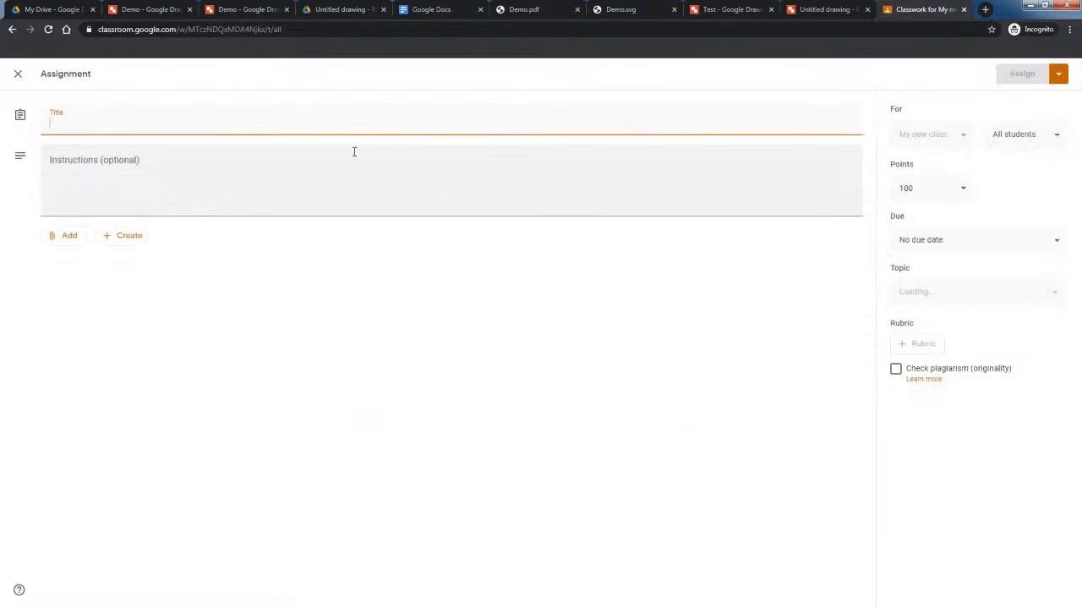
type("Demo drawing")
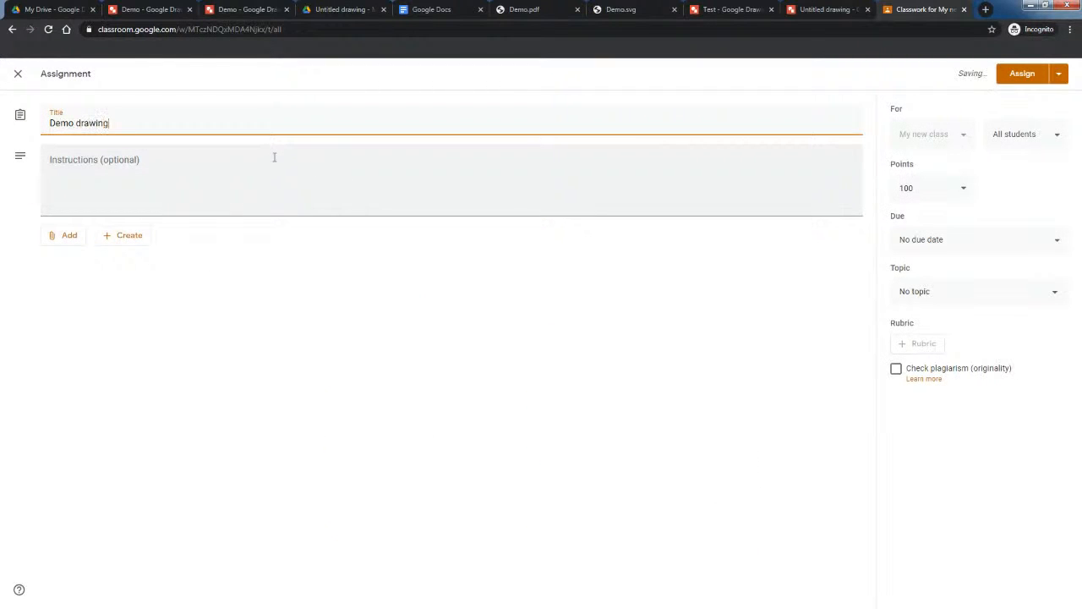
- Attach the Christmas tree drawing named Demo from Google Drive to the assignment
left_click(59, 237)
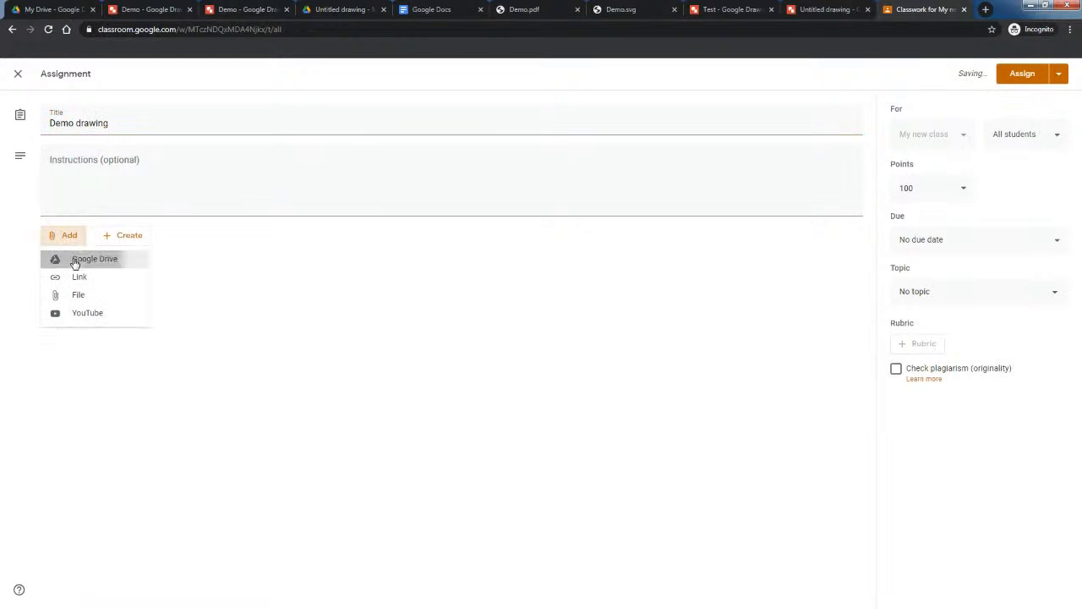
left_click(73, 259)
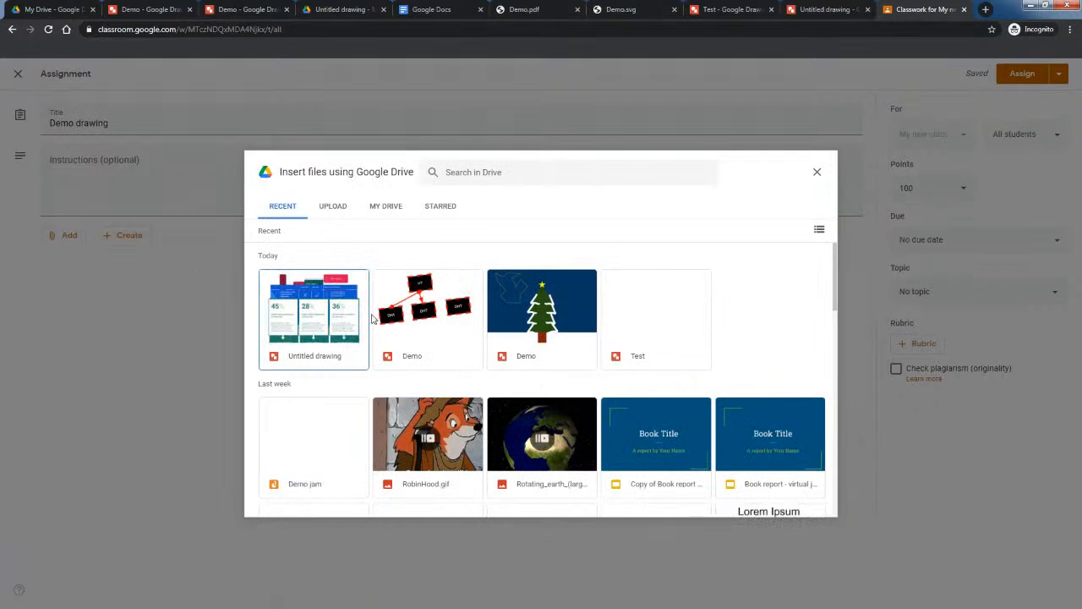
left_click(535, 326)
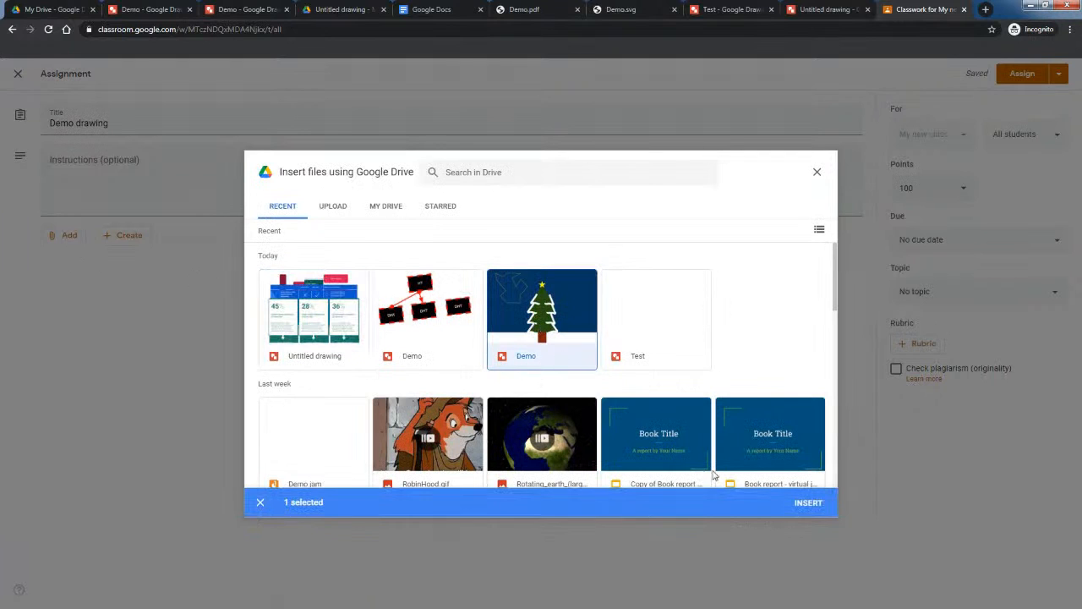
left_click(807, 502)
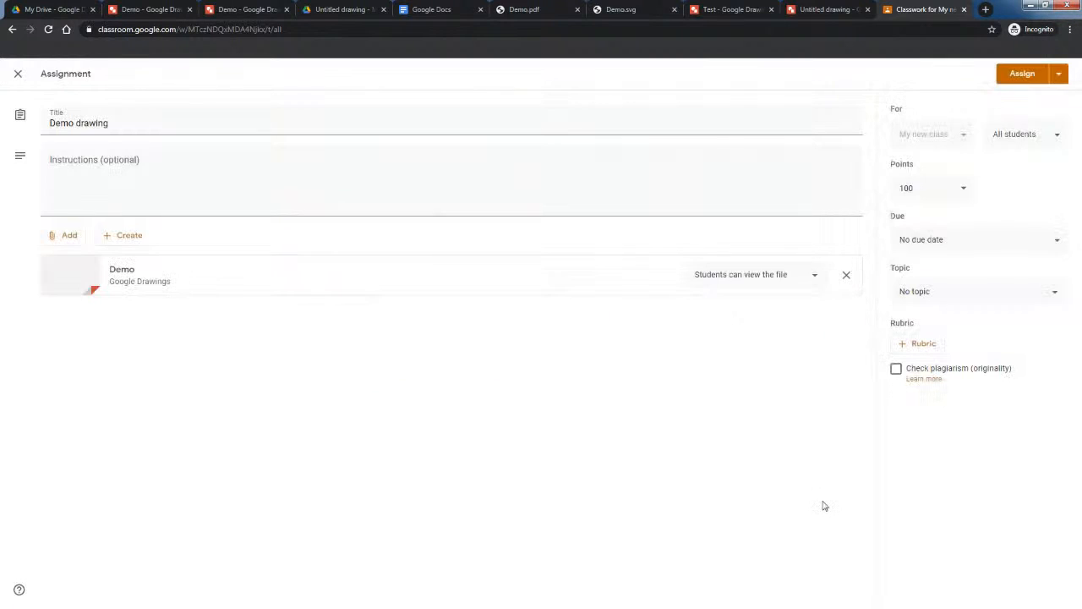
- Set the attached drawing to "Make a copy for each student" and assign the assignment
left_click(763, 279)
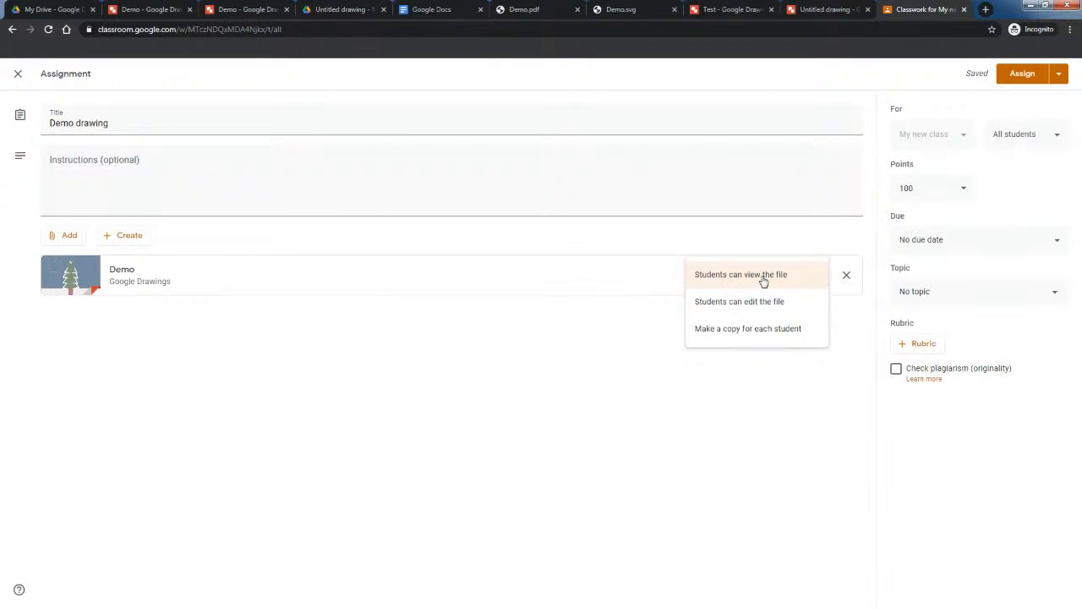
left_click(779, 330)
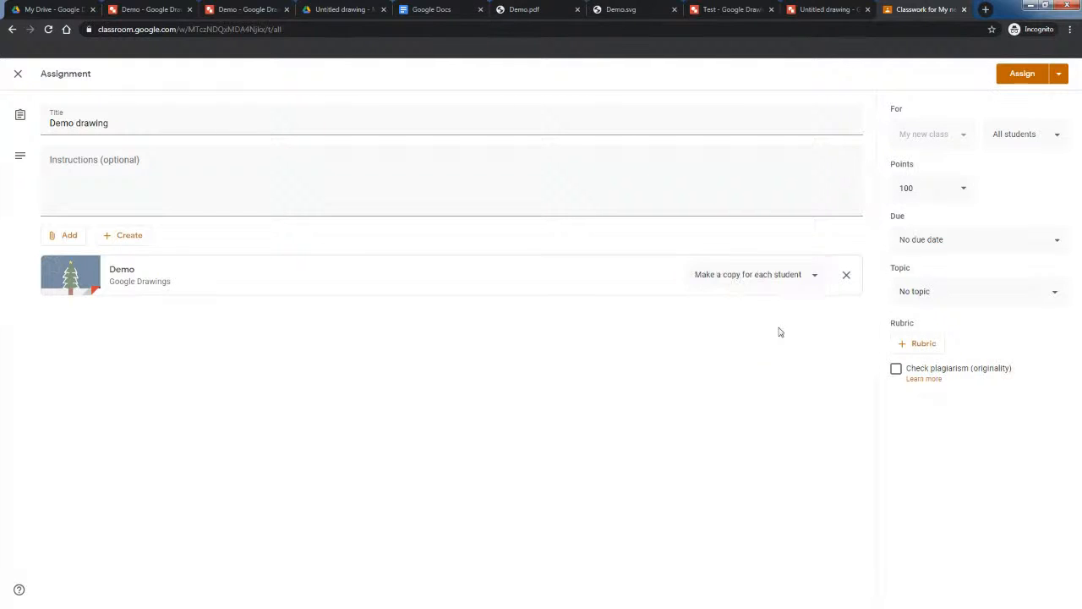
left_click(1024, 74)
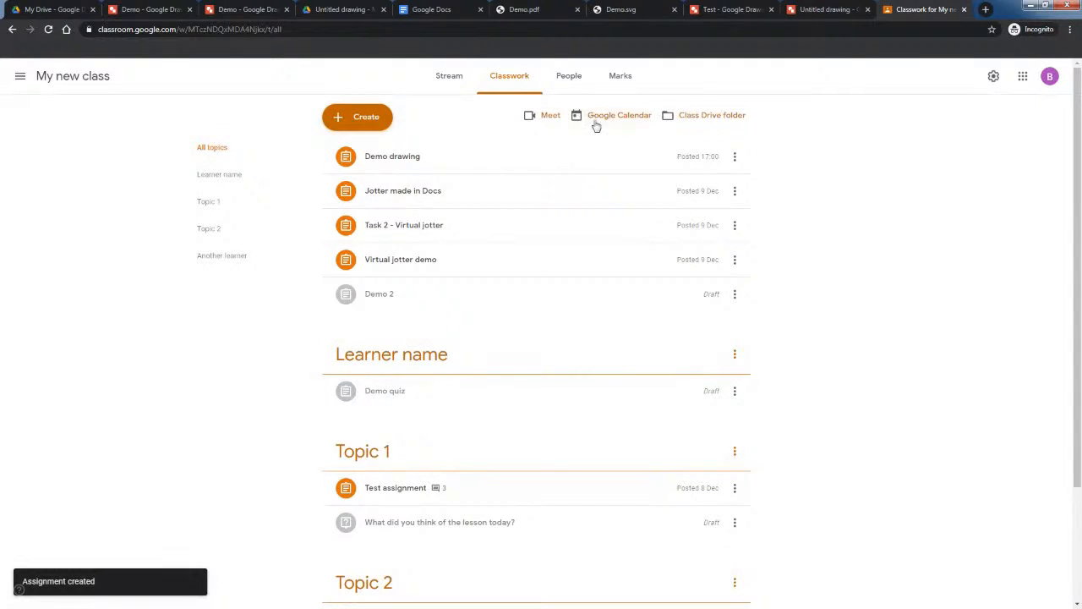
- Switch to Google Drive and find the students' copies in the Demo drawing folder inside Classroom > Copy of Demo
left_click(66, 10)
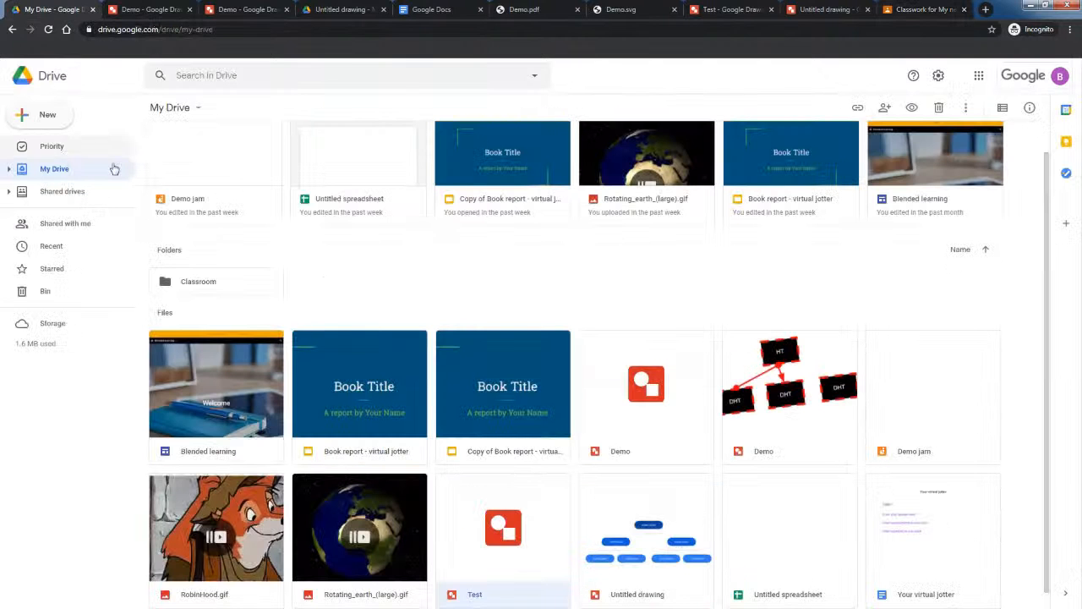
double_click(189, 282)
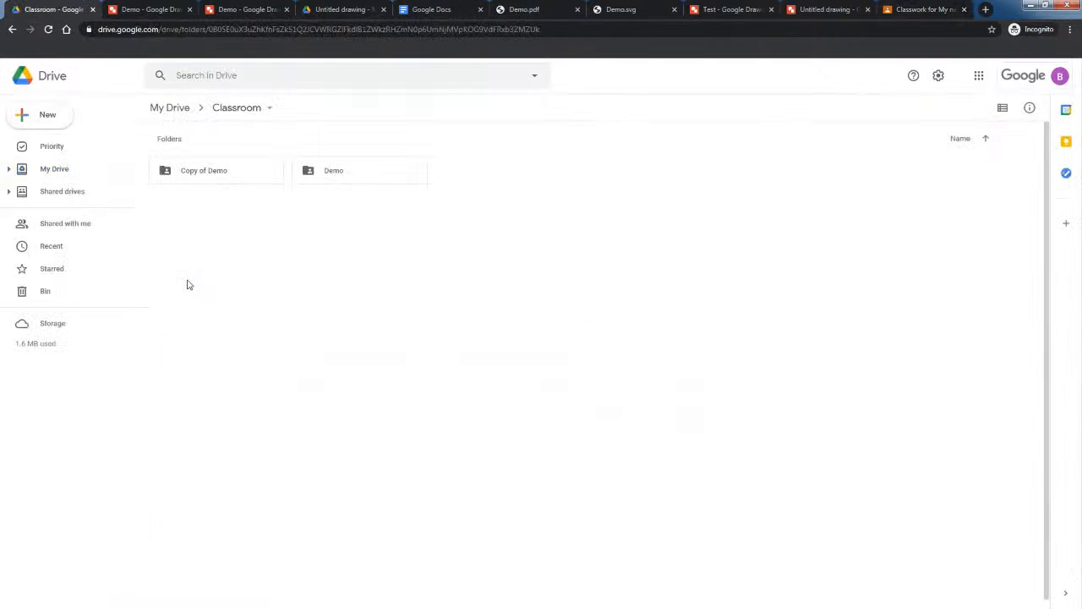
double_click(343, 177)
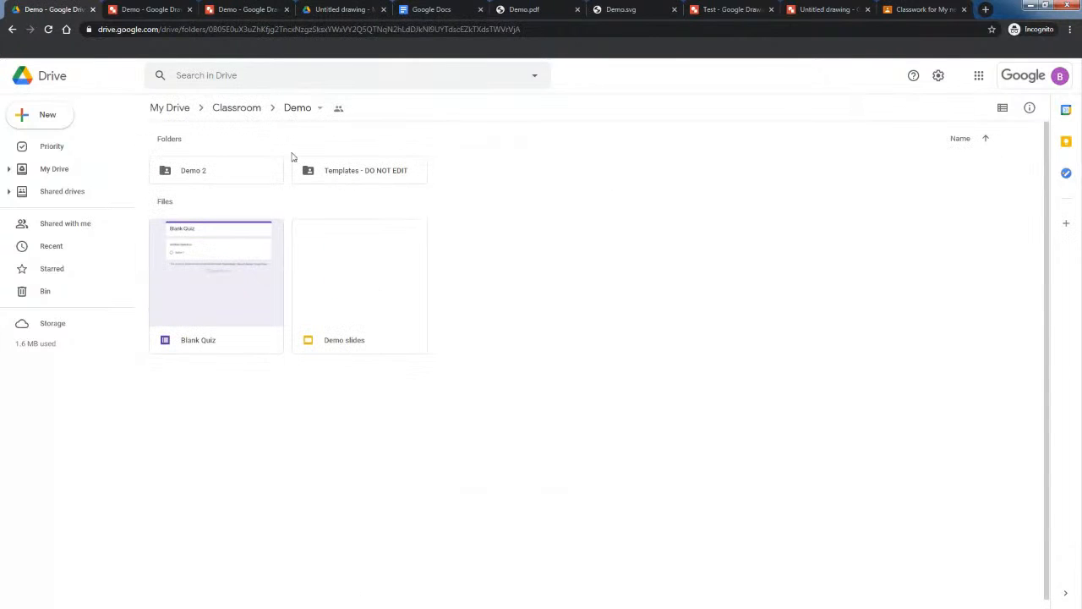
left_click(246, 110)
double_click(212, 171)
left_click(209, 175)
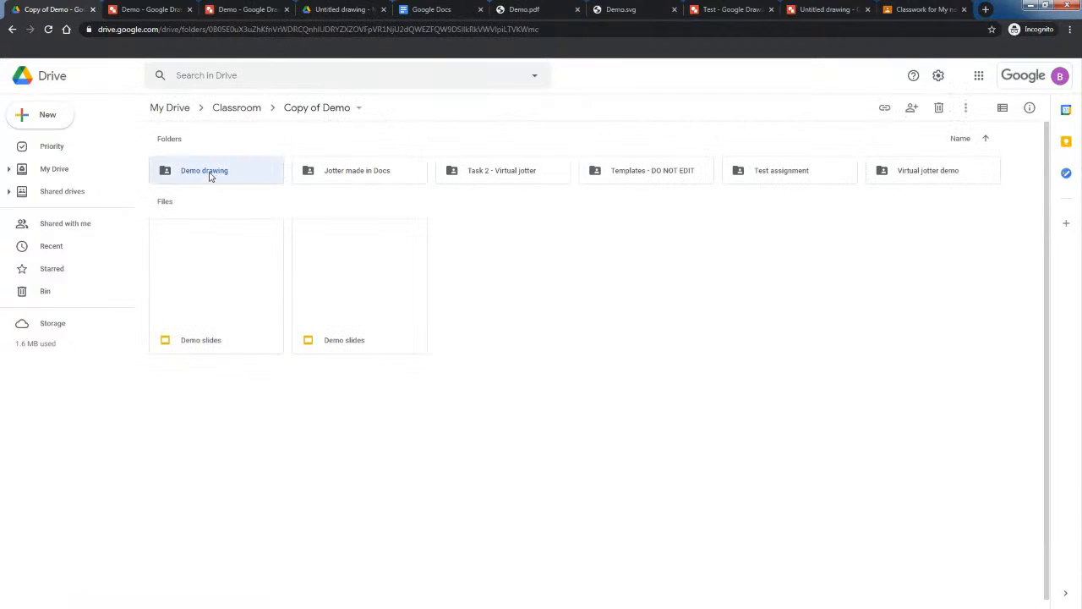
double_click(210, 175)
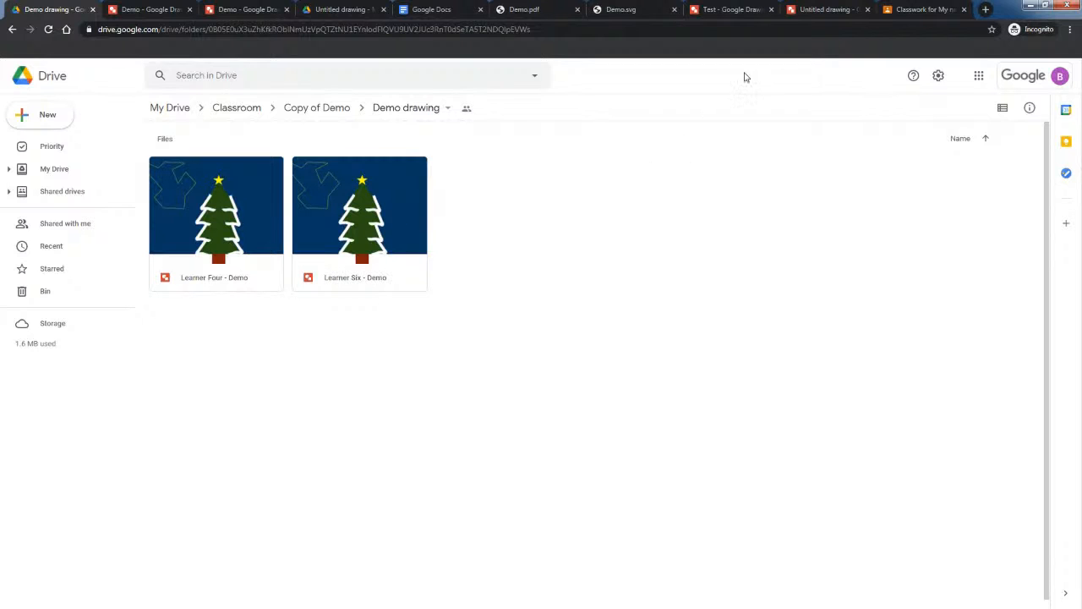
- Switch to the blank untitled drawing in Google Drawings
left_click(832, 10)
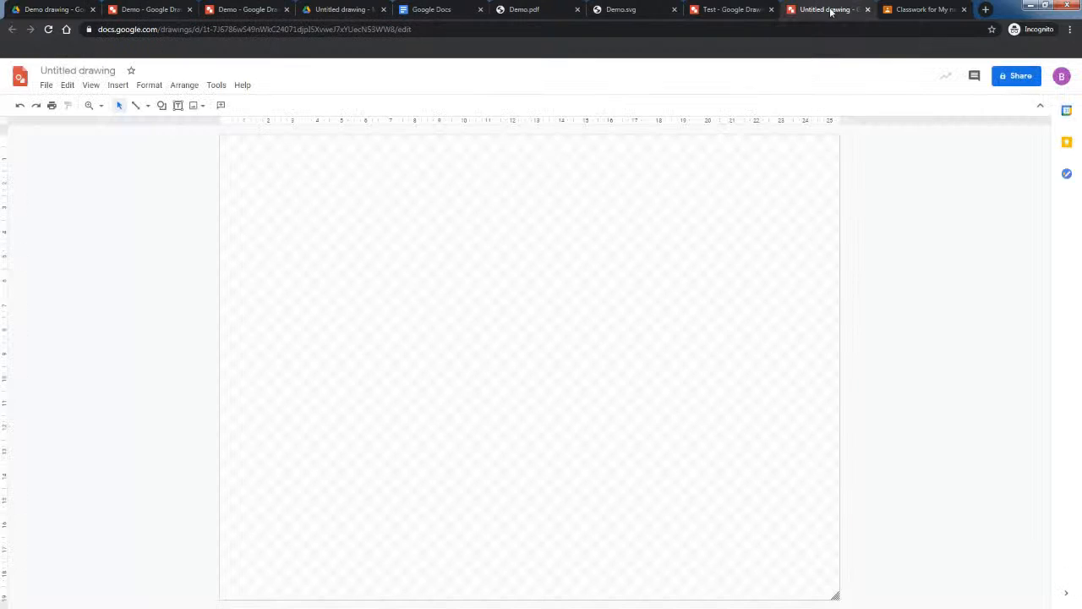